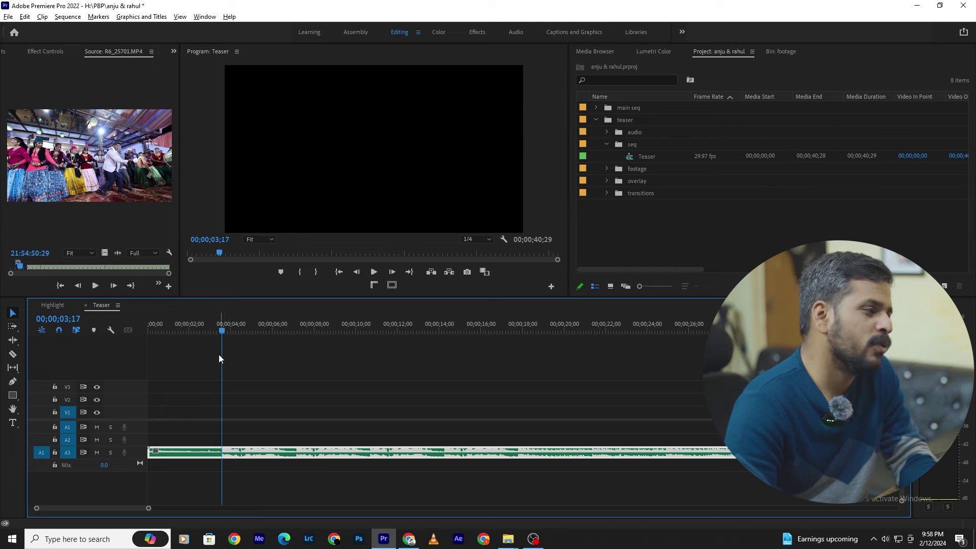
Step: Scroll and zoom the timeline around the end of the music track
scroll(325, 410, down, 5)
scroll(246, 387, down, 3)
scroll(245, 382, up, 3)
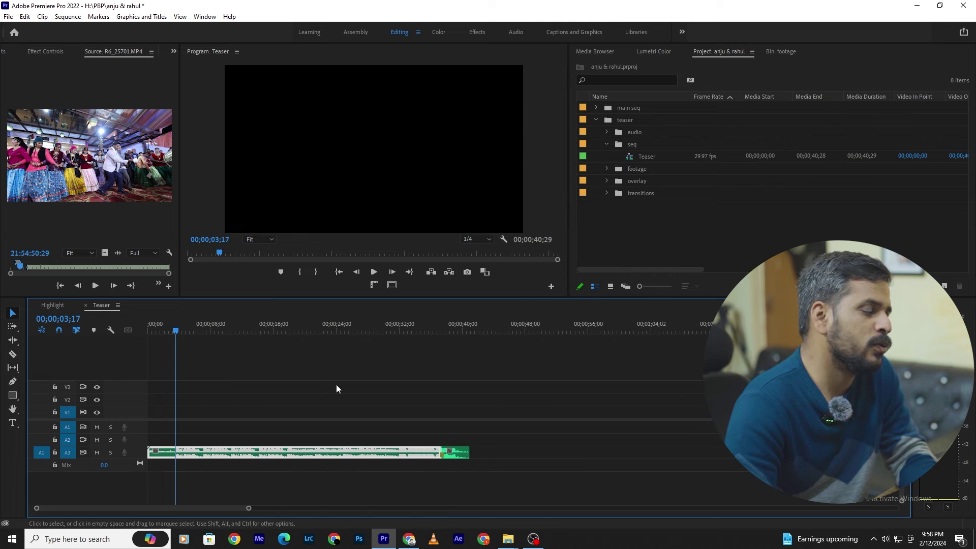
click(453, 333)
key(equal)
key(equal)
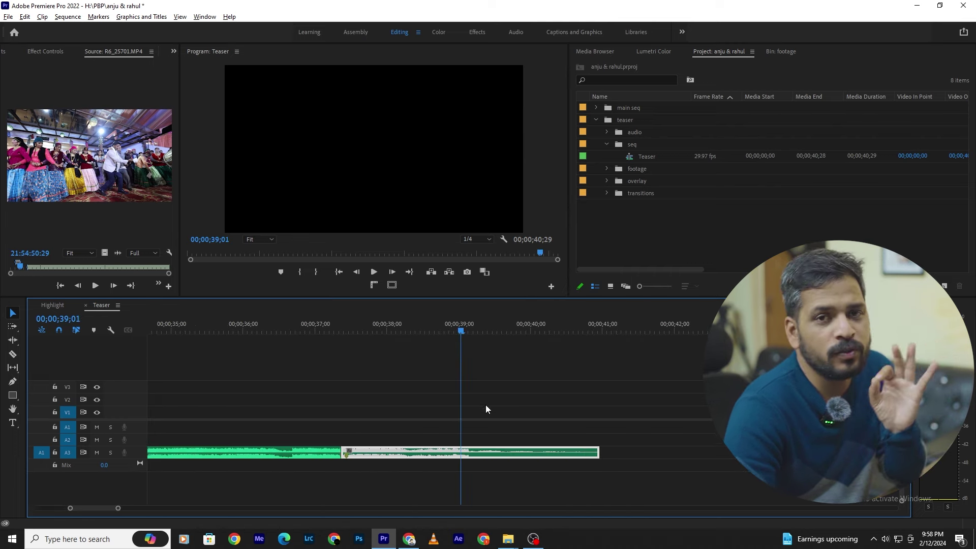
key(minus)
key(minus)
key(minus)
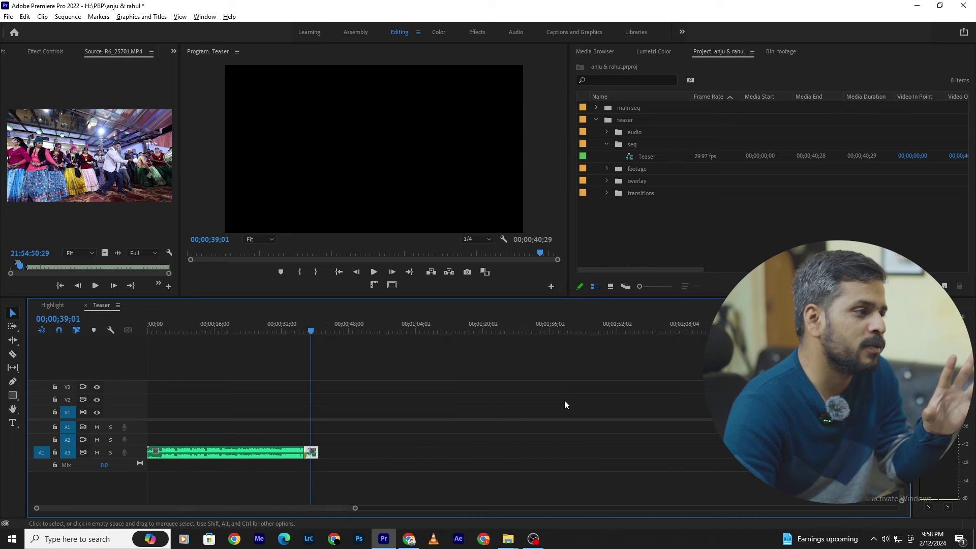
key(equal)
scroll(397, 431, up, 3)
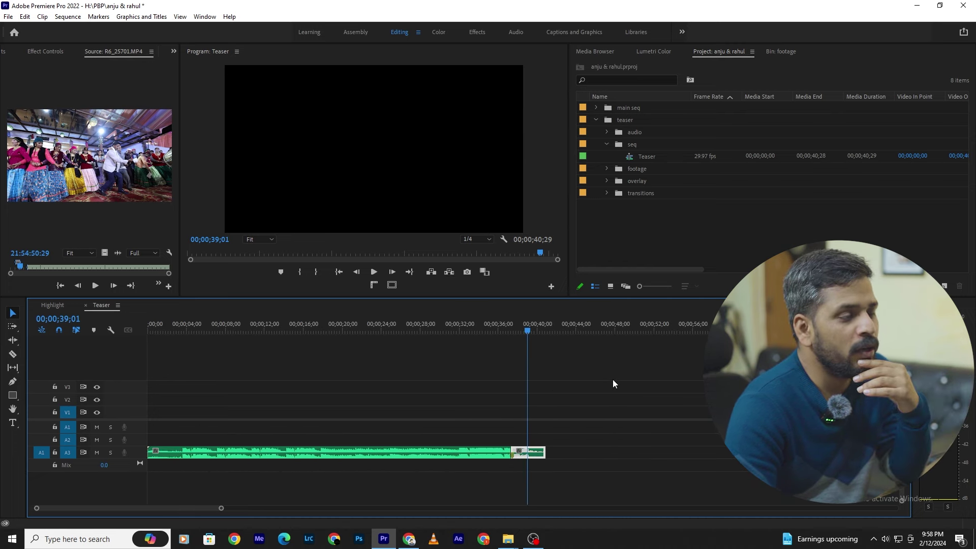
Step: Check the music at about 25, 32, 39, 23 and 3 seconds
click(400, 328)
click(460, 329)
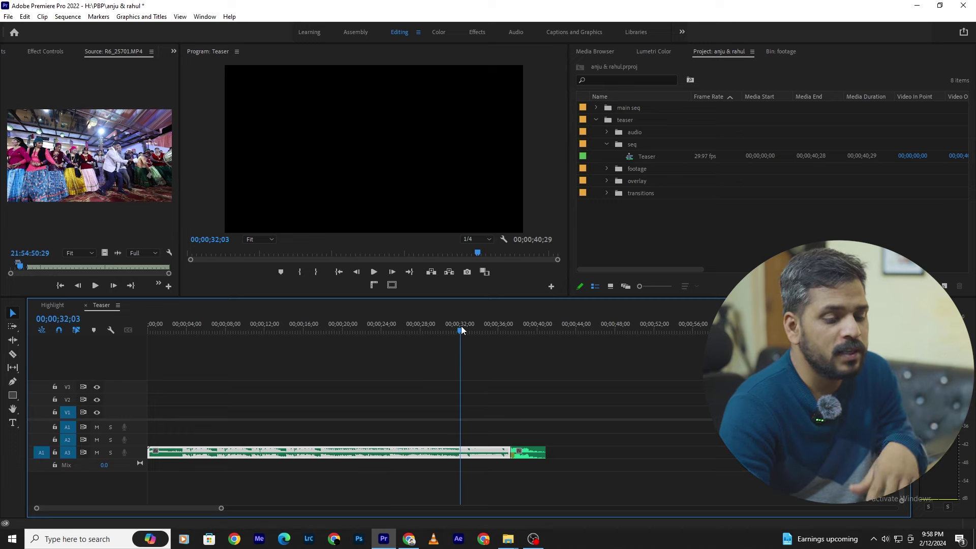
click(483, 331)
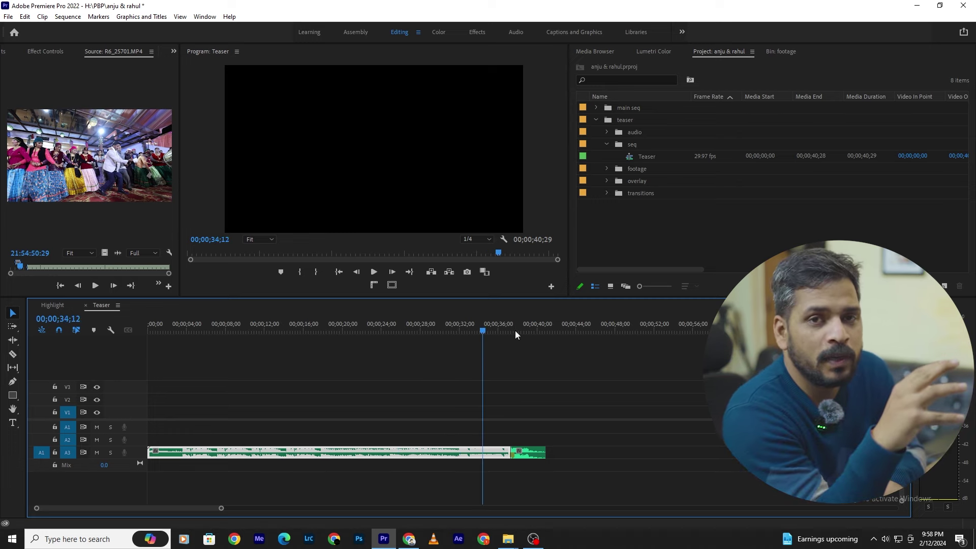
click(535, 328)
click(377, 329)
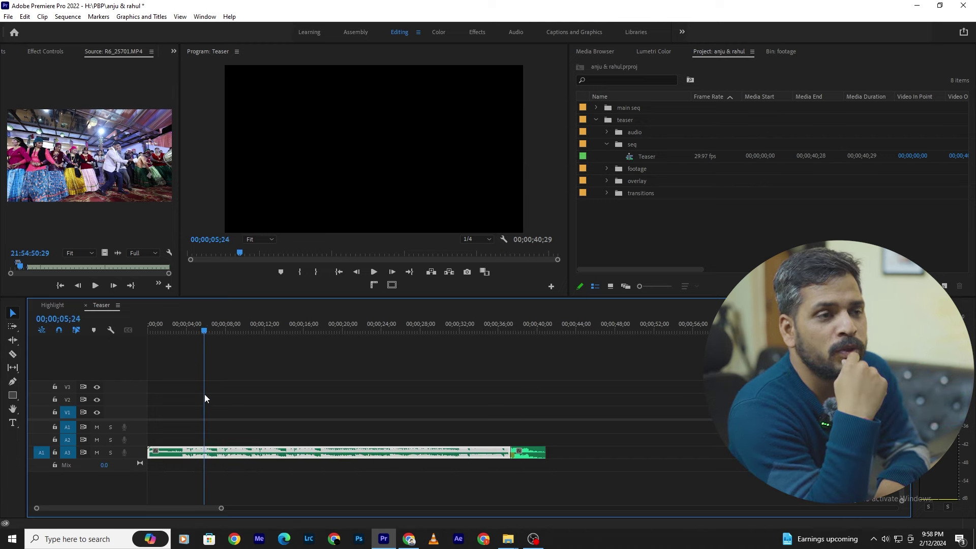
drag(207, 393, 183, 412)
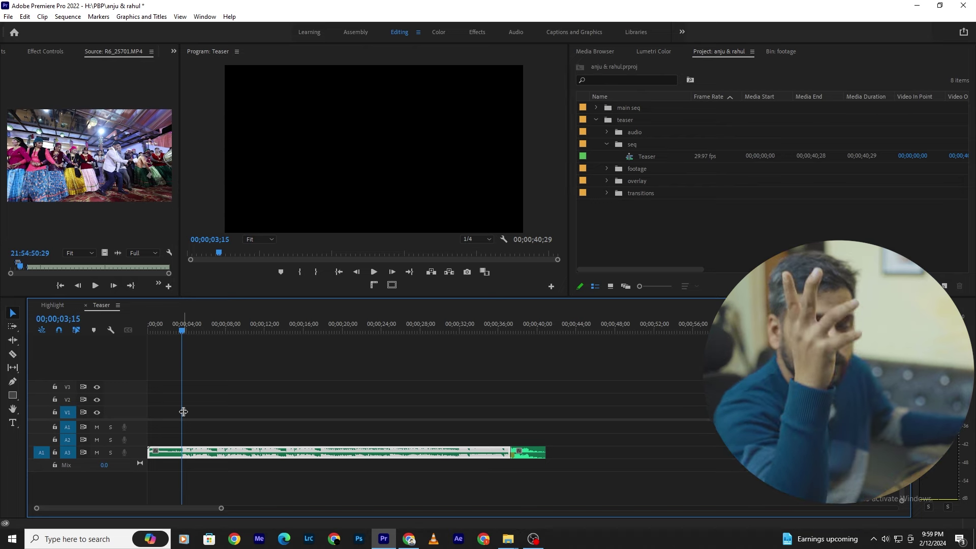
Step: Fit the whole sequence in view and play the music from near the start
key(backslash)
click(511, 330)
key(space)
click(468, 329)
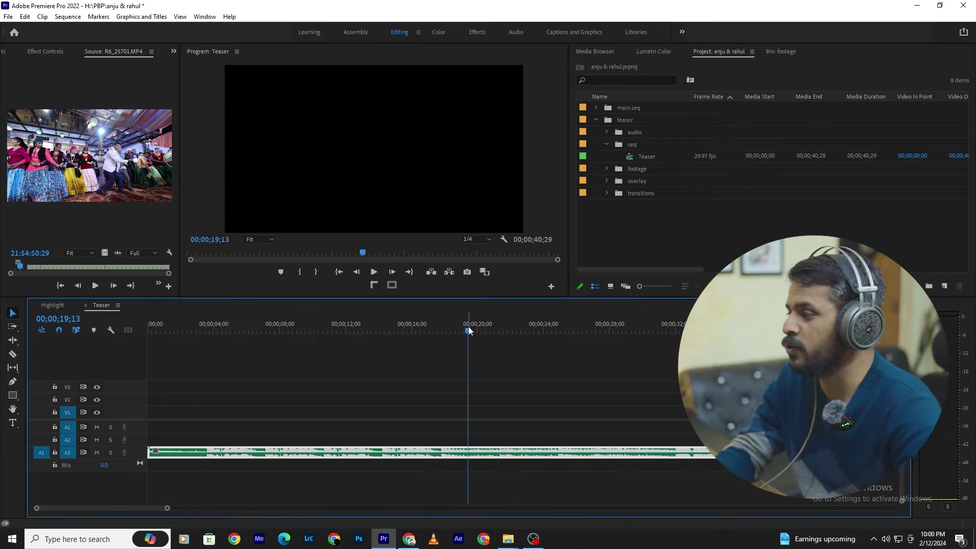
click(203, 329)
key(equal)
key(space)
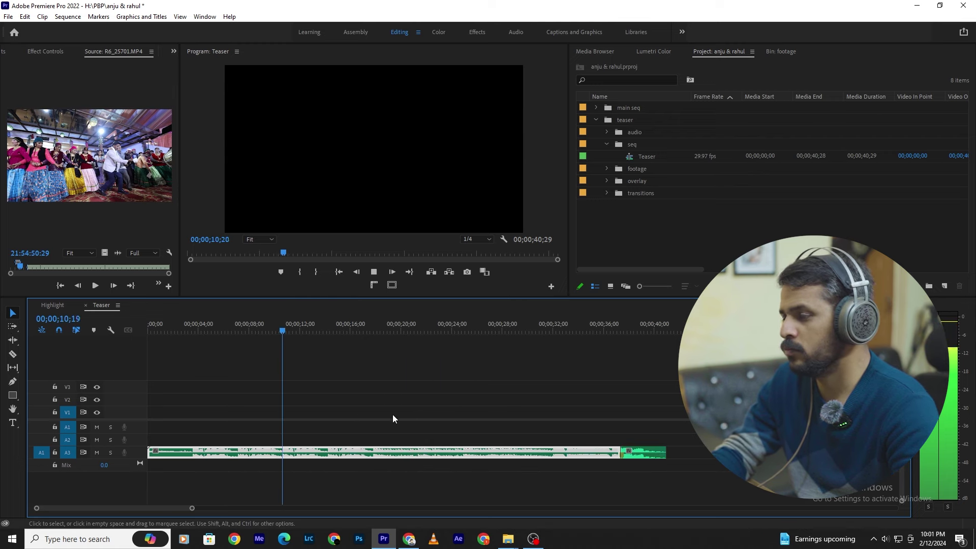
key(minus)
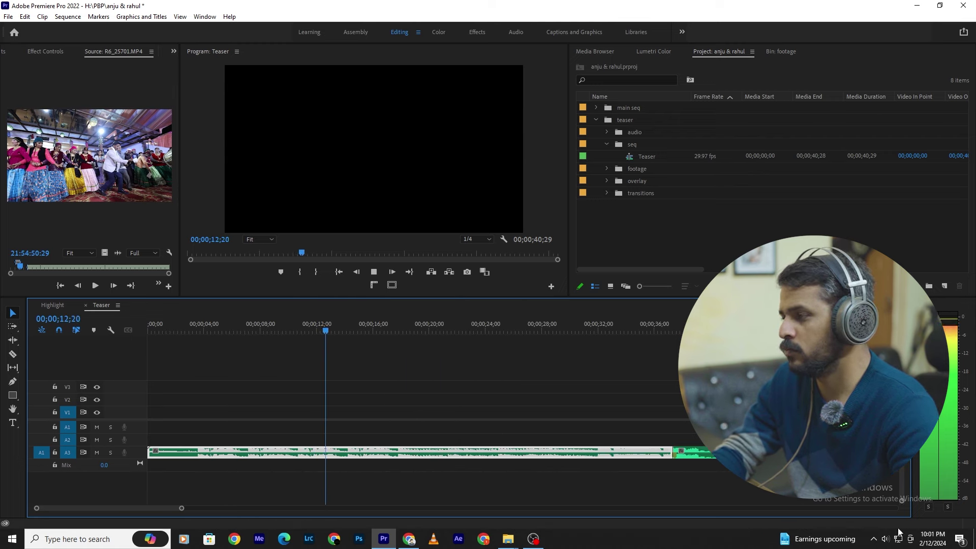
Step: Adjust the system volume and select the music clip on A3
click(883, 539)
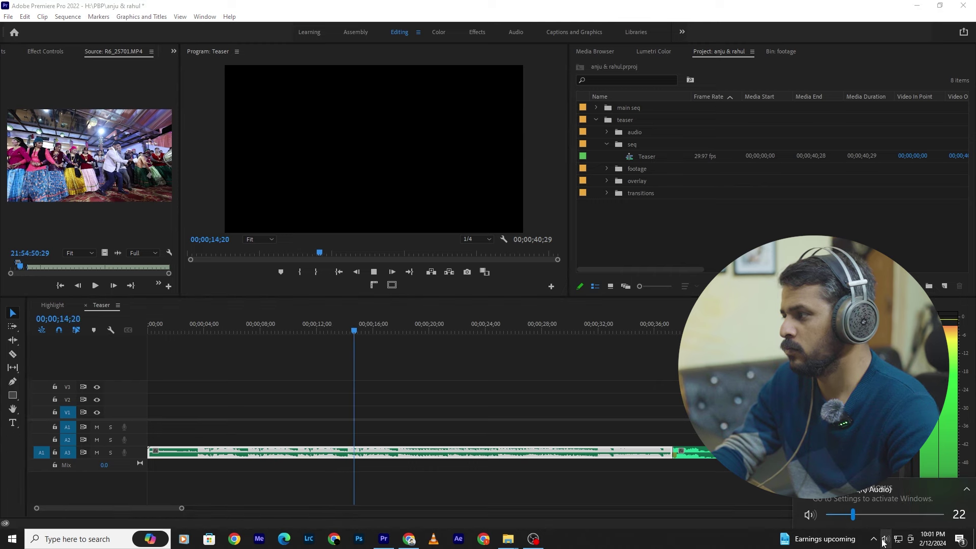
click(527, 409)
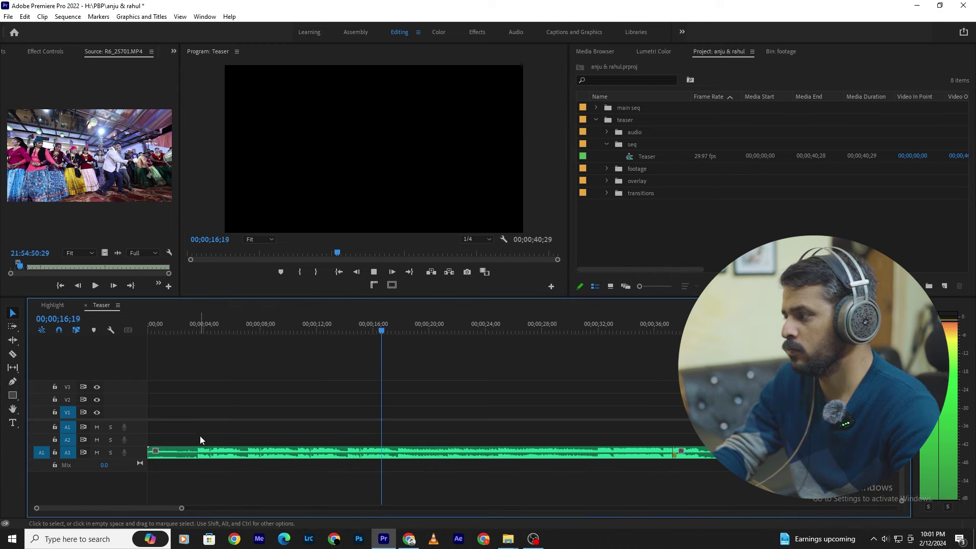
click(208, 451)
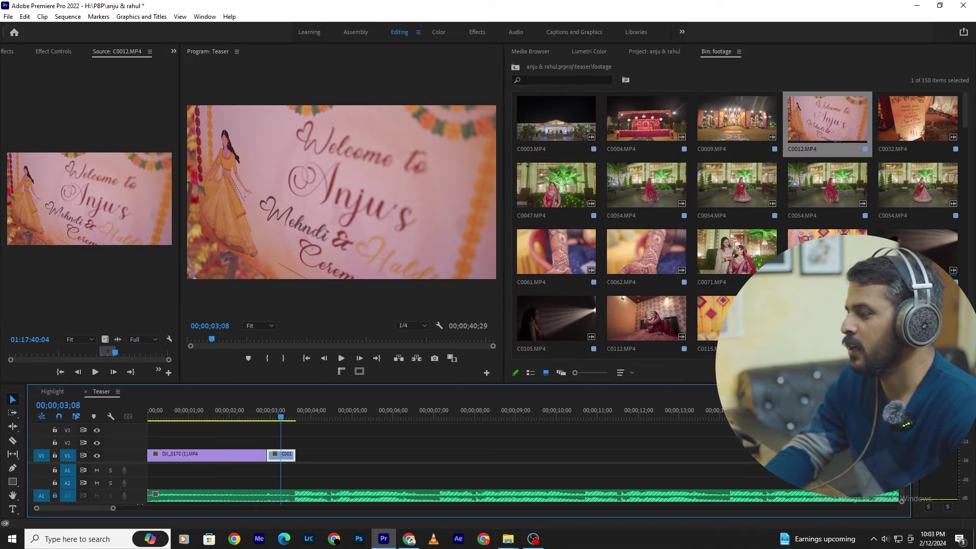
Step: Mark a section of C0104 in the Source monitor and drop its video after C0012 on V1
double_click(910, 244)
click(58, 353)
mouse_move(59, 355)
mouse_down()
mouse_move(41, 360)
mouse_move(66, 356)
mouse_up()
key(o)
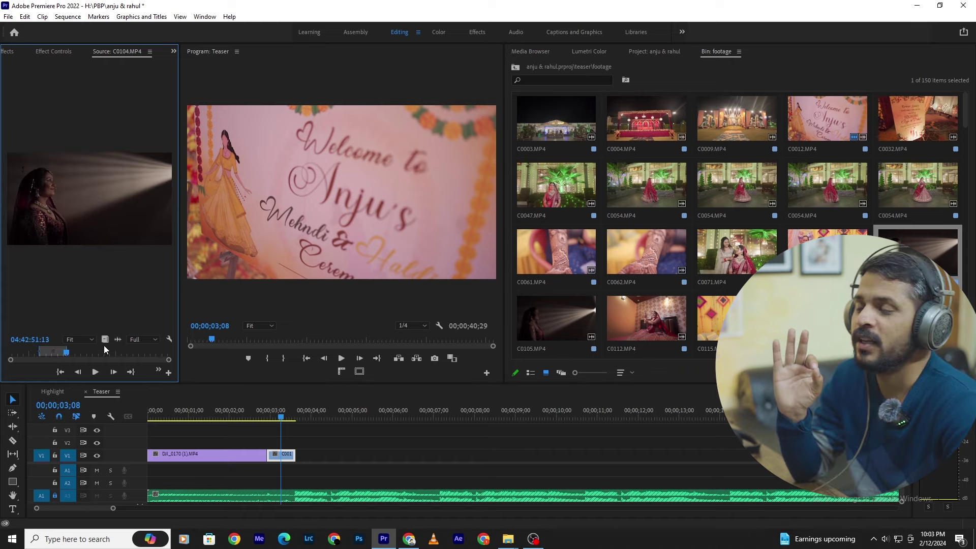
drag(105, 339, 340, 455)
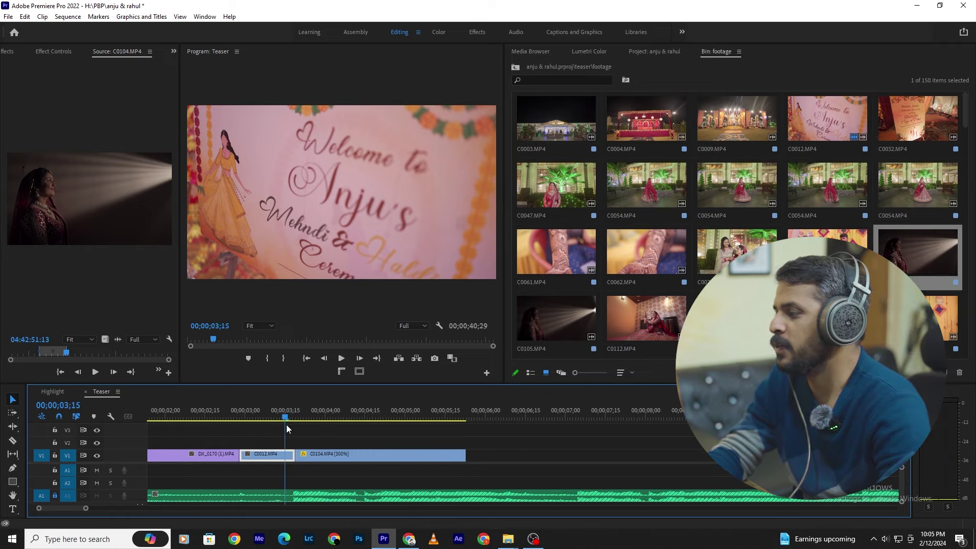
click(330, 460)
Step: Set C0104 to 400% speed, then split it and reapply the speed to the right part
key(ctrl+r)
text(400)
key(Return)
click(314, 417)
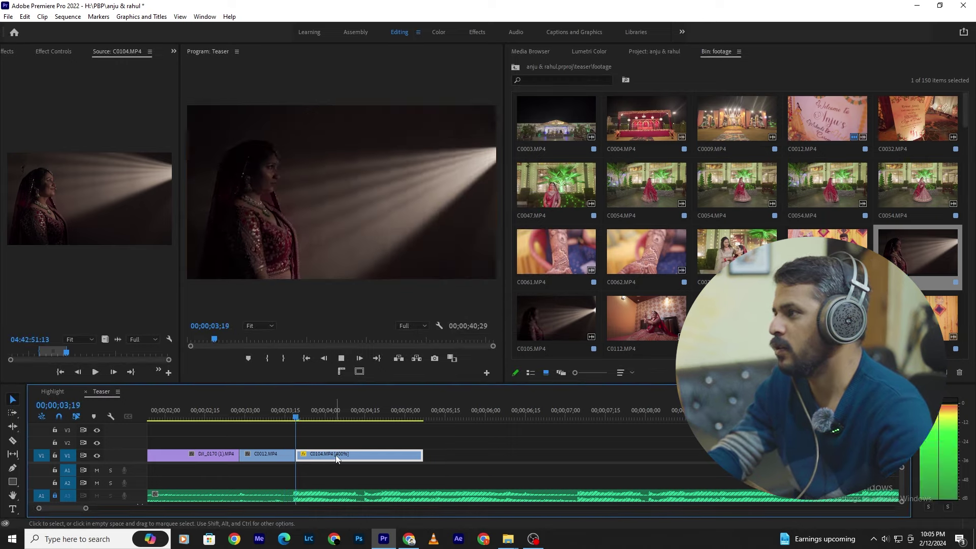
key(ctrl+k)
click(334, 459)
key(ctrl+r)
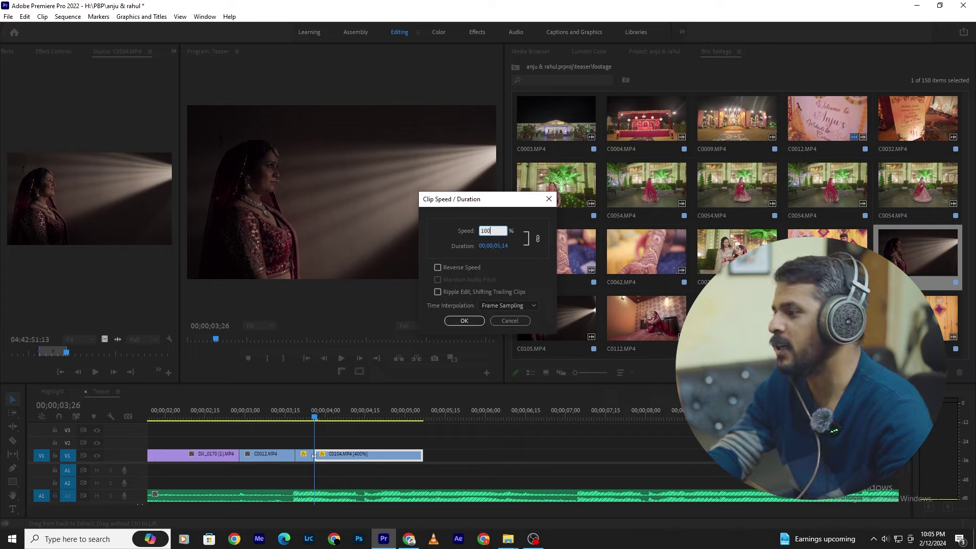
key(Return)
Step: Play back from C0012 and undo the last speed change
click(282, 418)
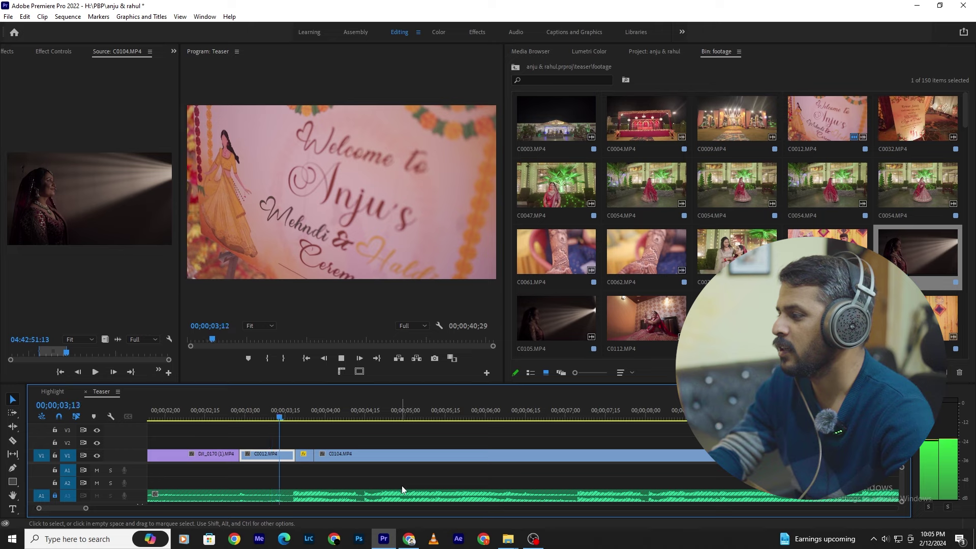
key(space)
key(ctrl+z)
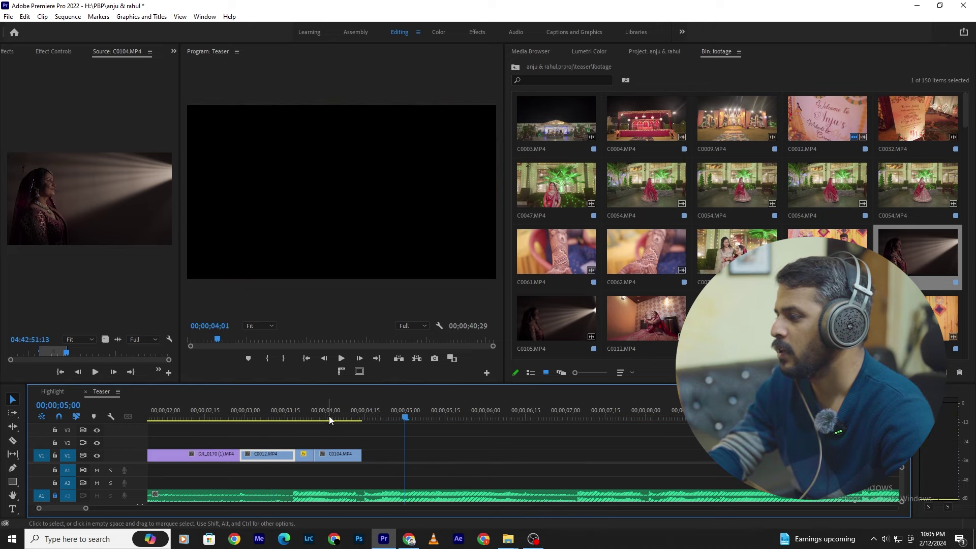
click(341, 424)
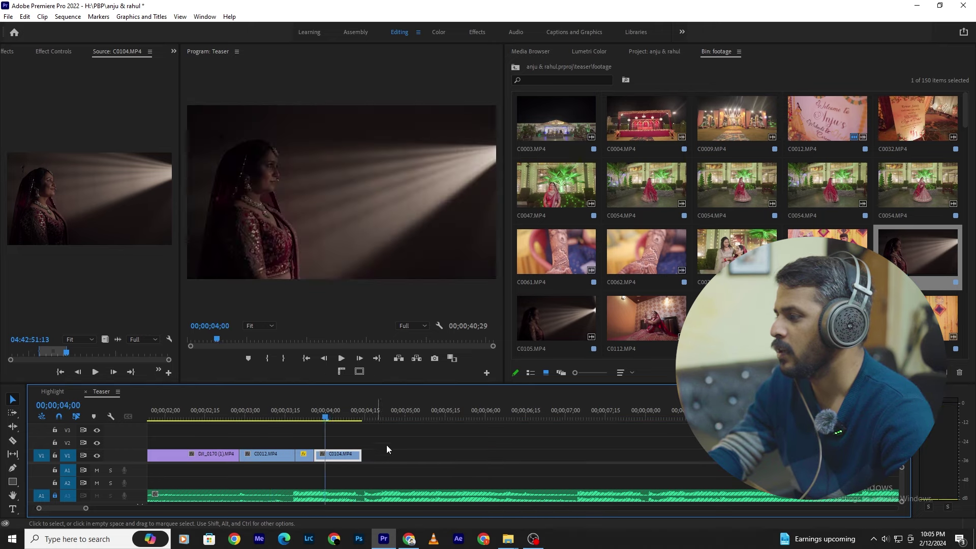
key(space)
Step: Trim C0104's end to the playhead at about 4 seconds
click(344, 420)
key(equal)
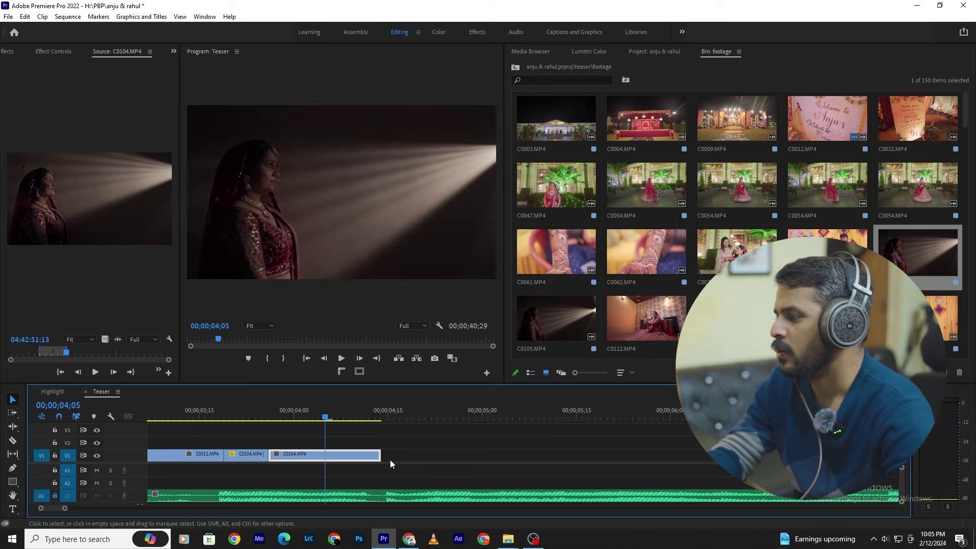
drag(384, 454, 390, 455)
key(minus)
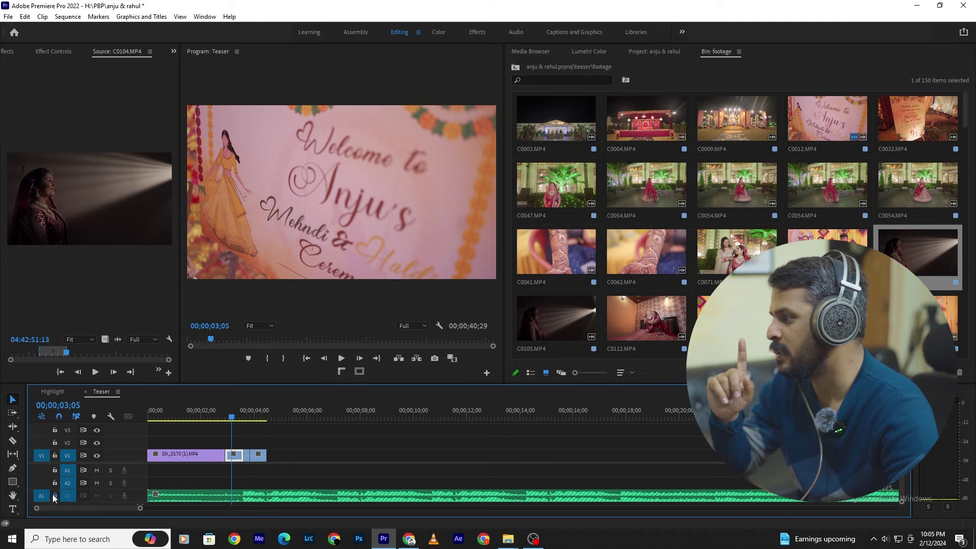
click(297, 495)
drag(238, 419, 108, 446)
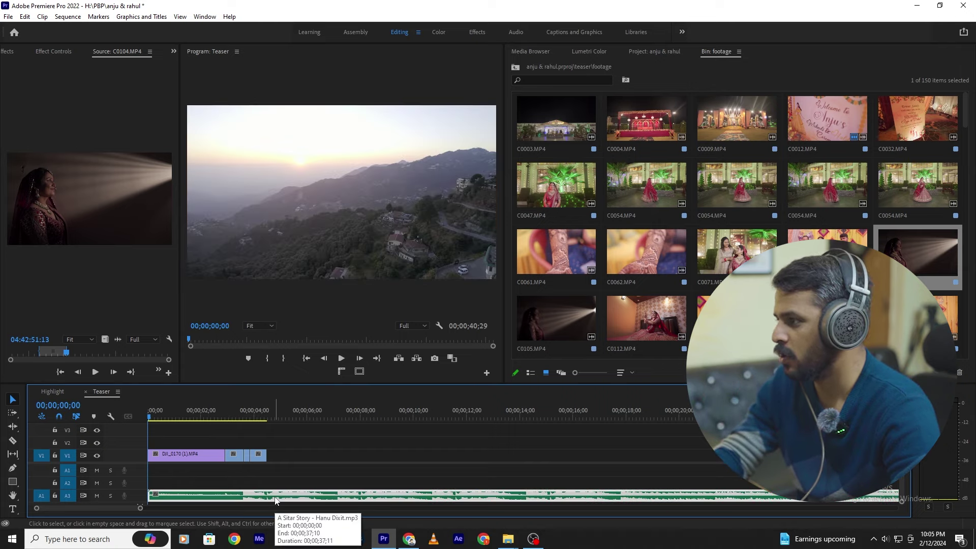
key(space)
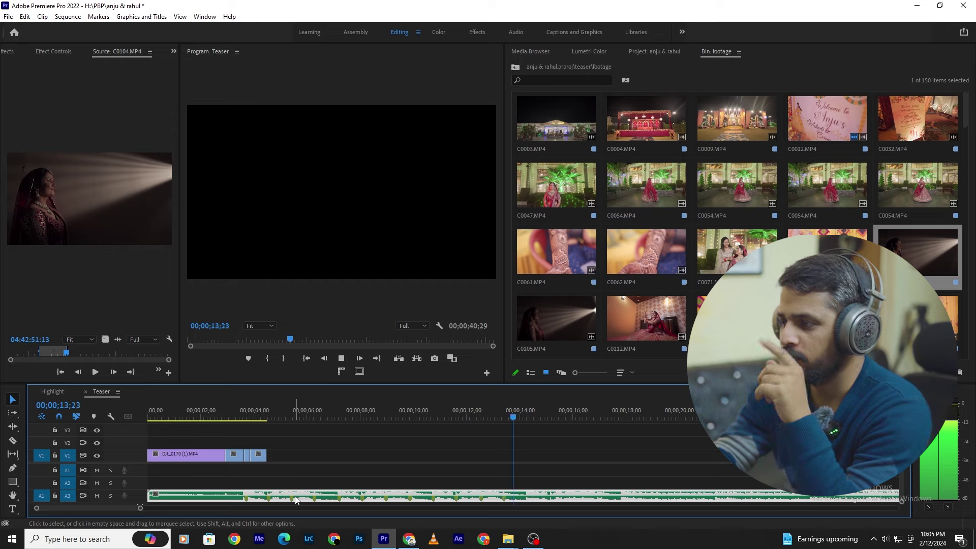
key(space)
key(backslash)
click(184, 415)
key(equal)
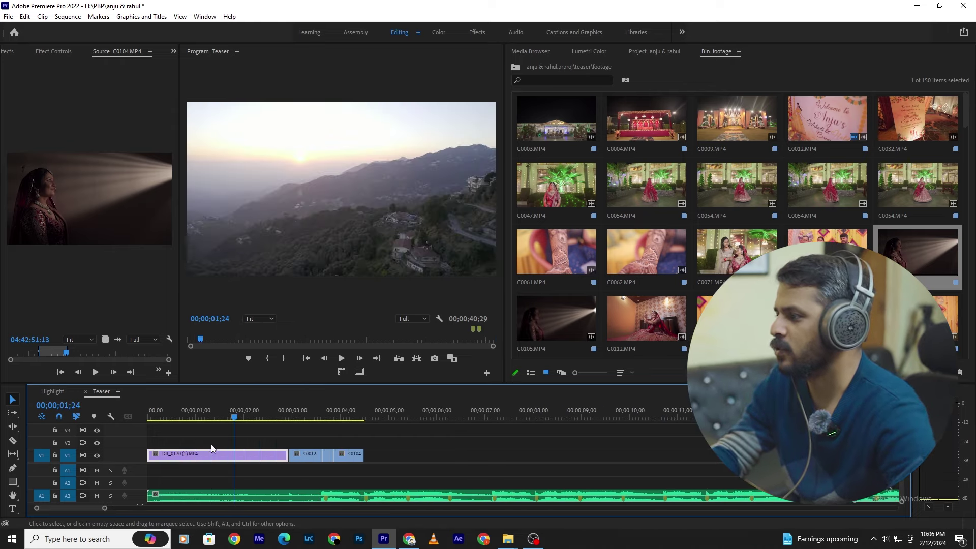
key(Home)
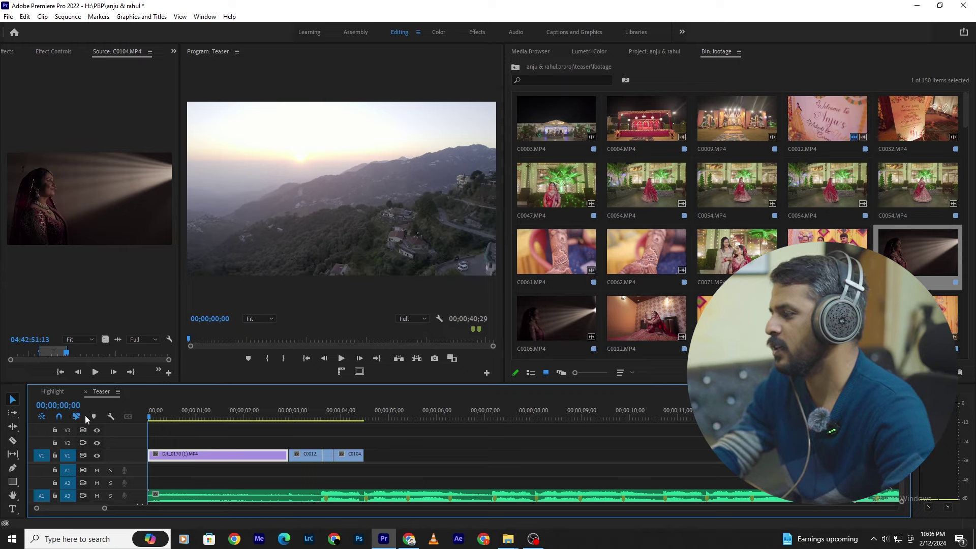
key(space)
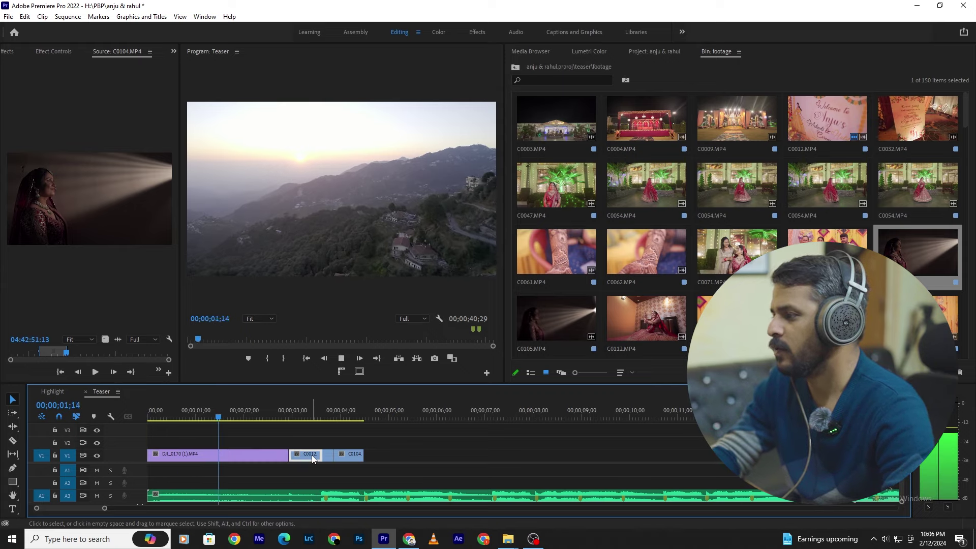
key(End)
scroll(884, 269, down, 2)
scroll(884, 269, up, 2)
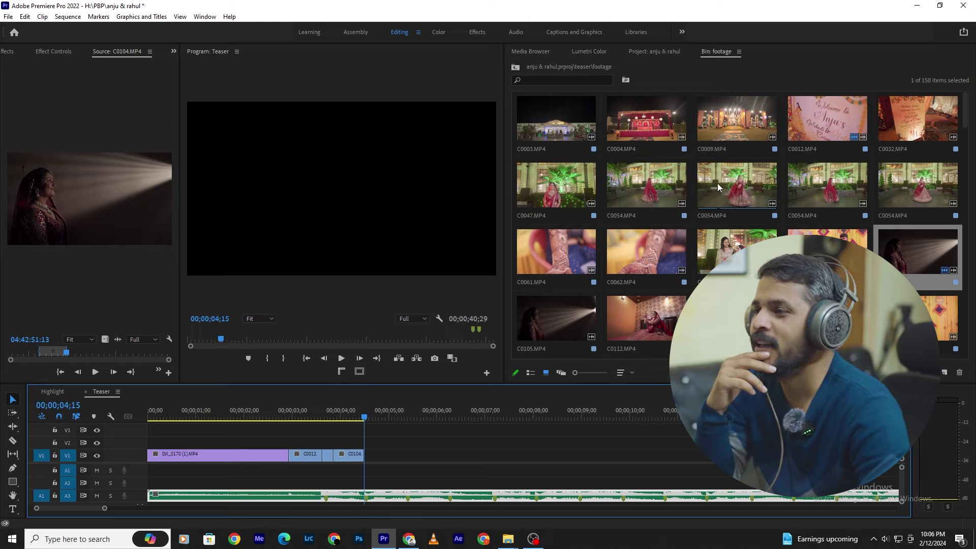
Step: Place the video of C0054 after C0104 on V1 and play through the cut
double_click(718, 187)
drag(52, 354, 59, 361)
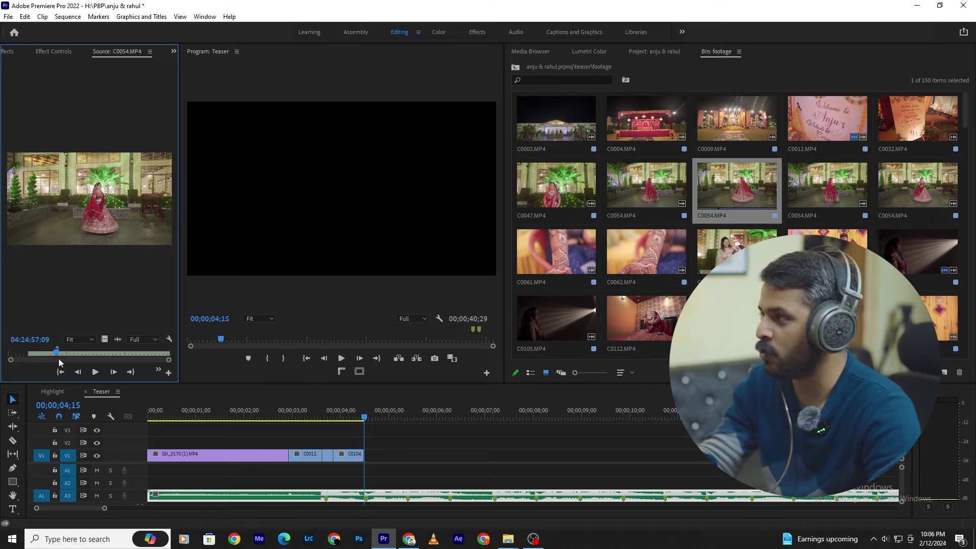
drag(59, 362, 386, 461)
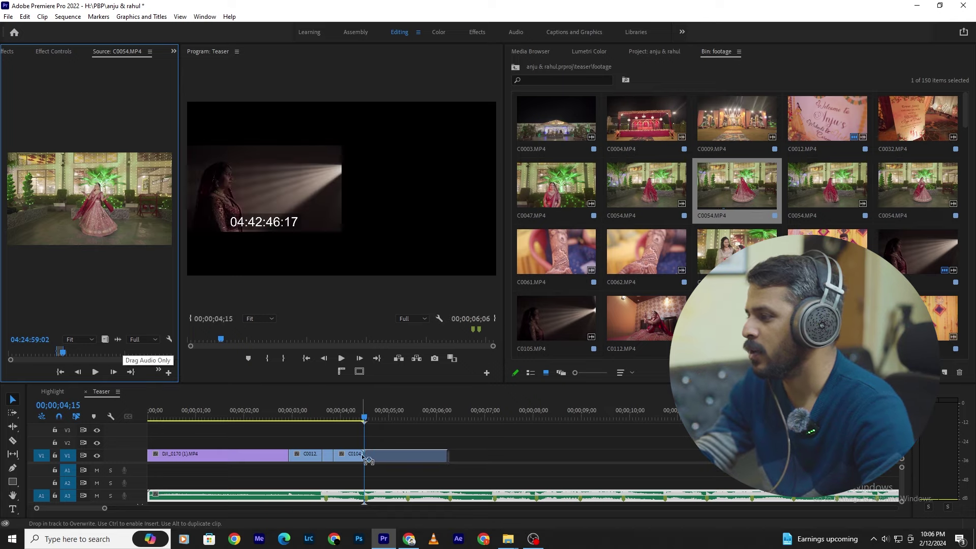
key(j)
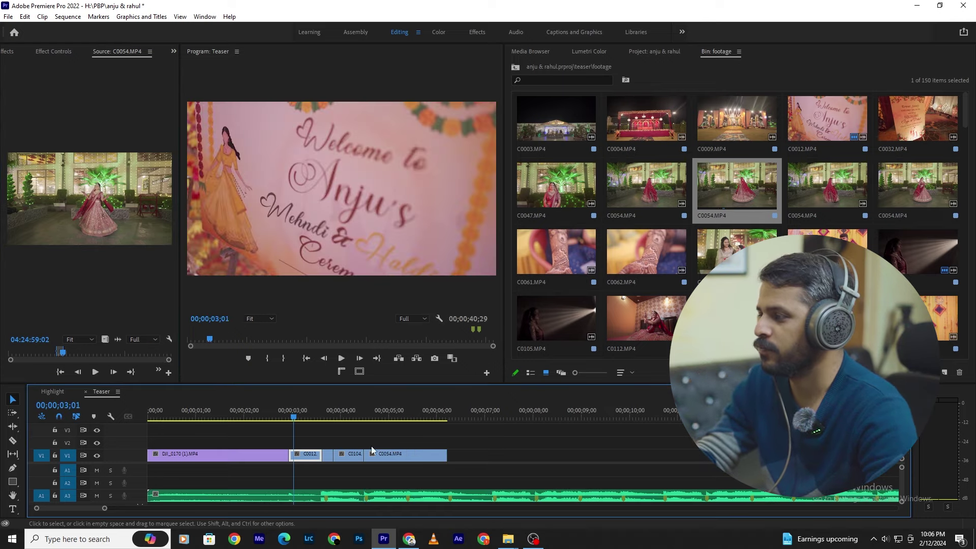
key(l)
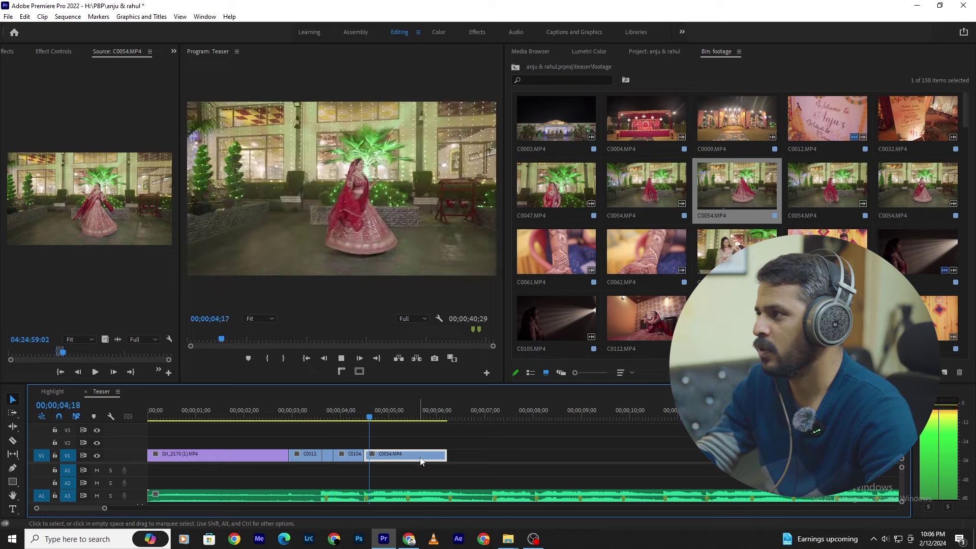
click(363, 408)
key(k)
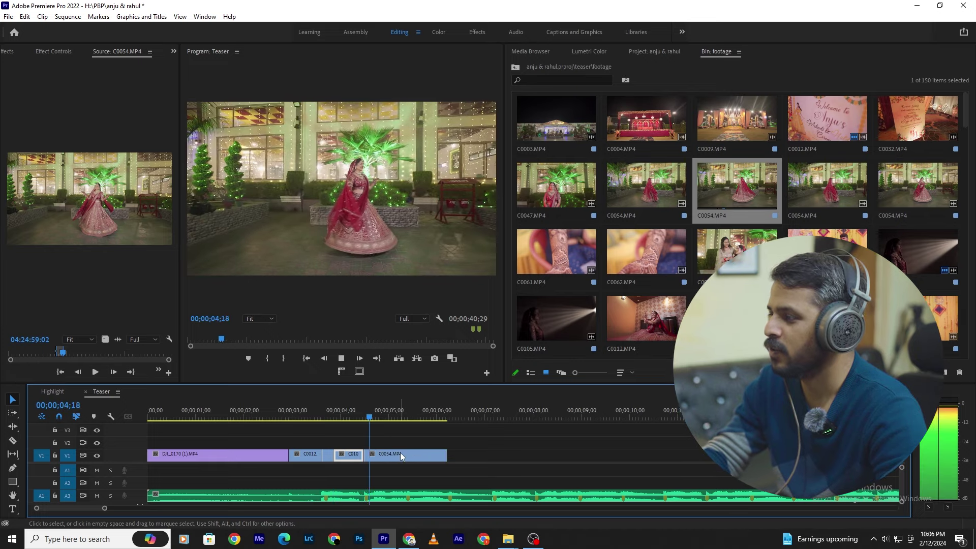
Step: Try C0054 at 4% and then 400% speed, lengthening its end on V1
key(ctrl+r)
text(4)
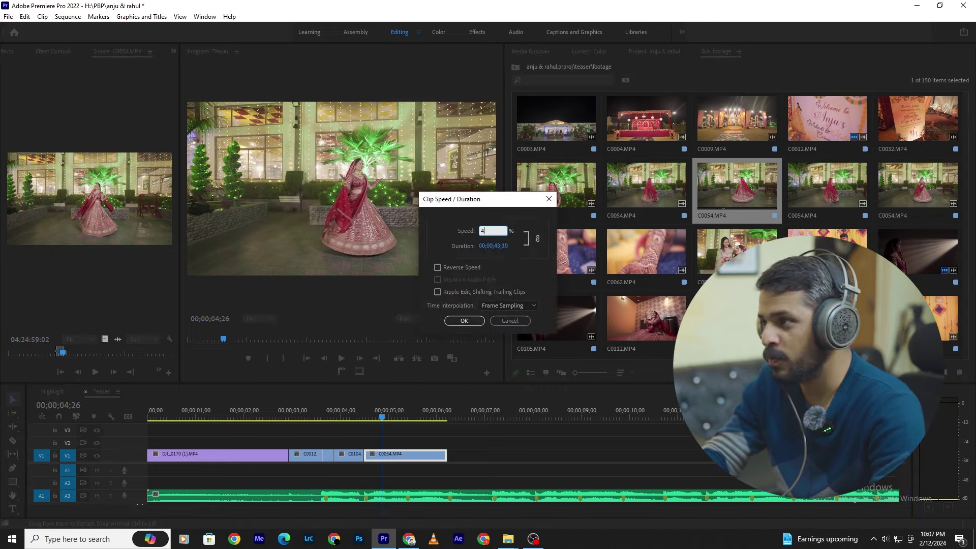
key(Return)
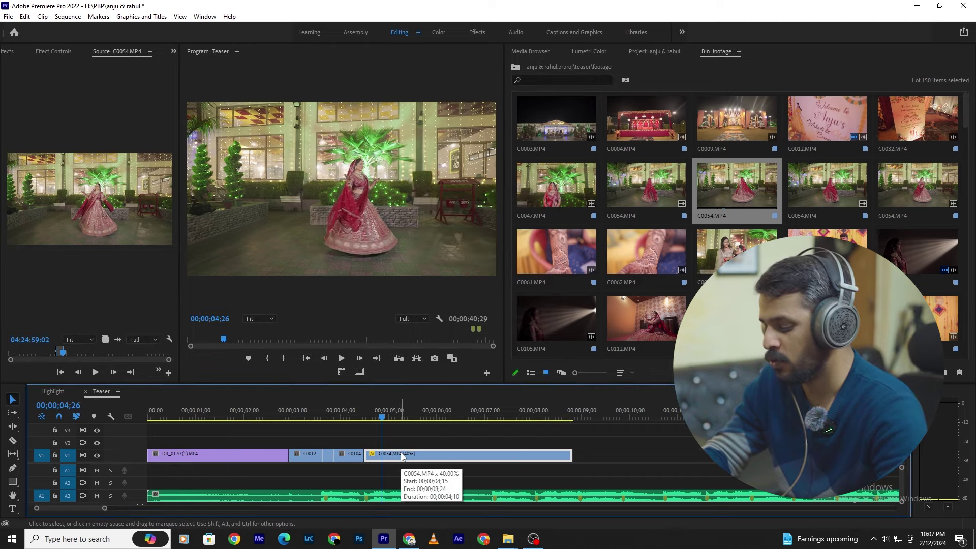
key(ctrl+r)
text(400)
key(Return)
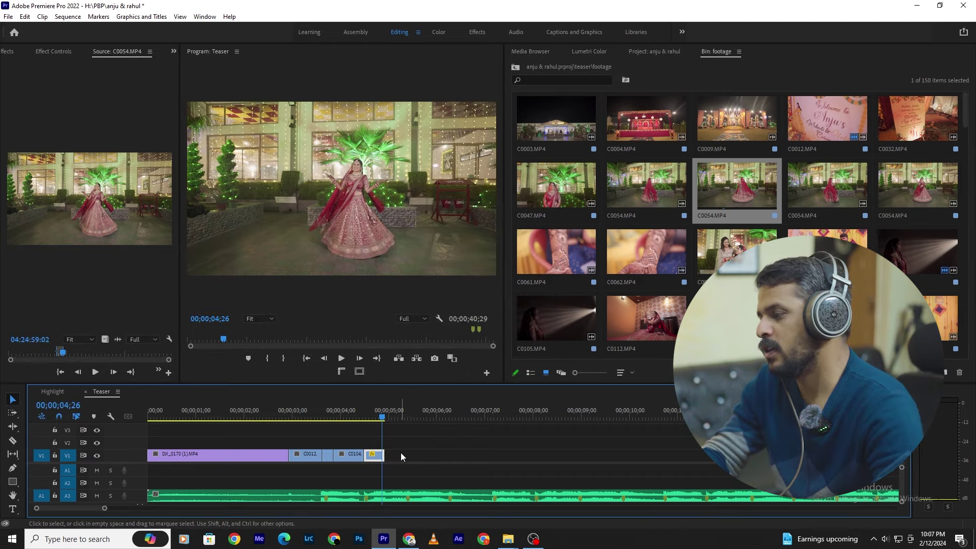
click(355, 414)
drag(383, 453, 626, 454)
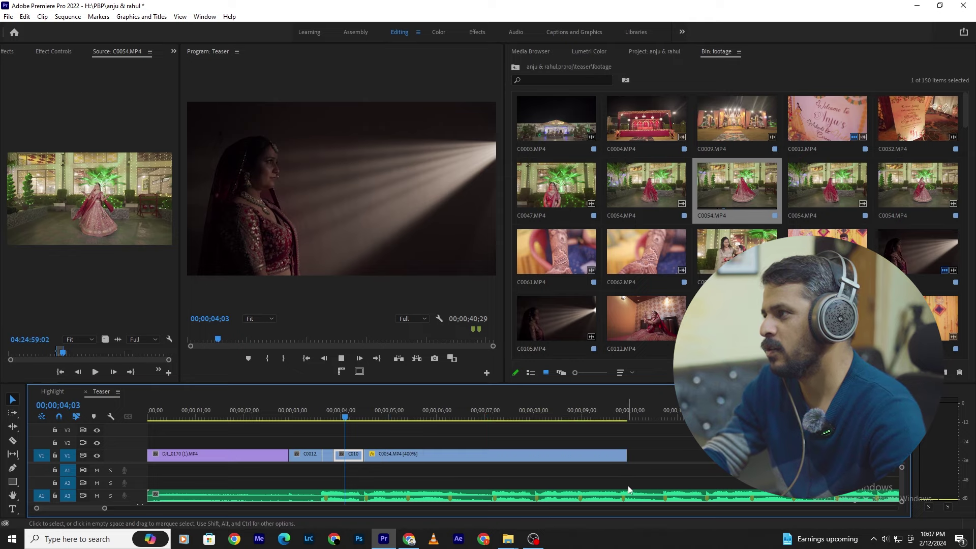
key(space)
key(space)
drag(381, 460, 390, 460)
key(space)
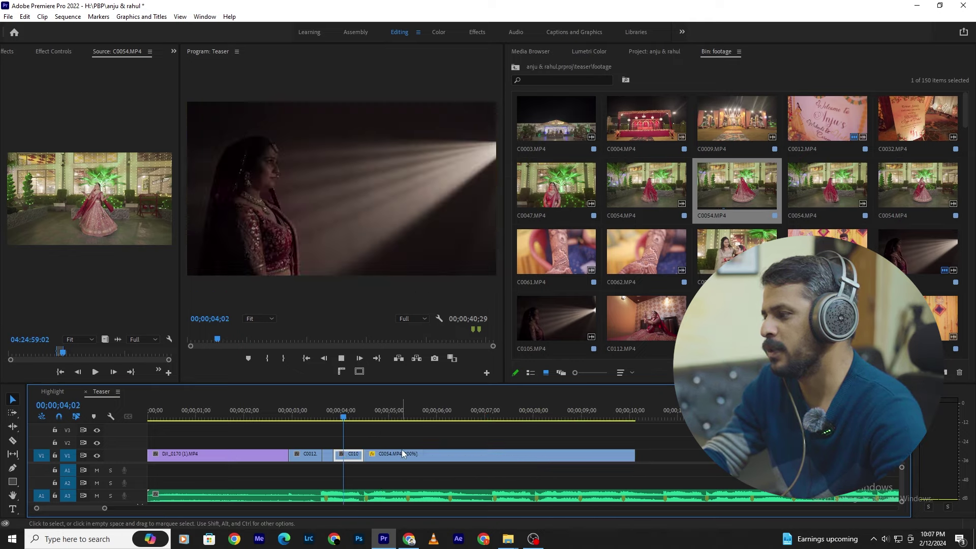
Step: Set C0054's speed to 500%
click(402, 454)
key(space)
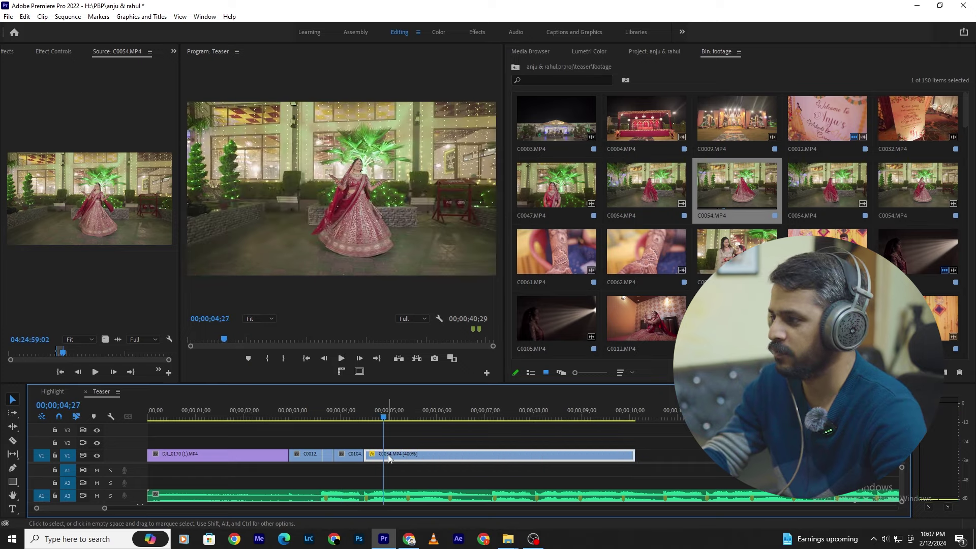
key(ctrl+r)
text(500)
key(Return)
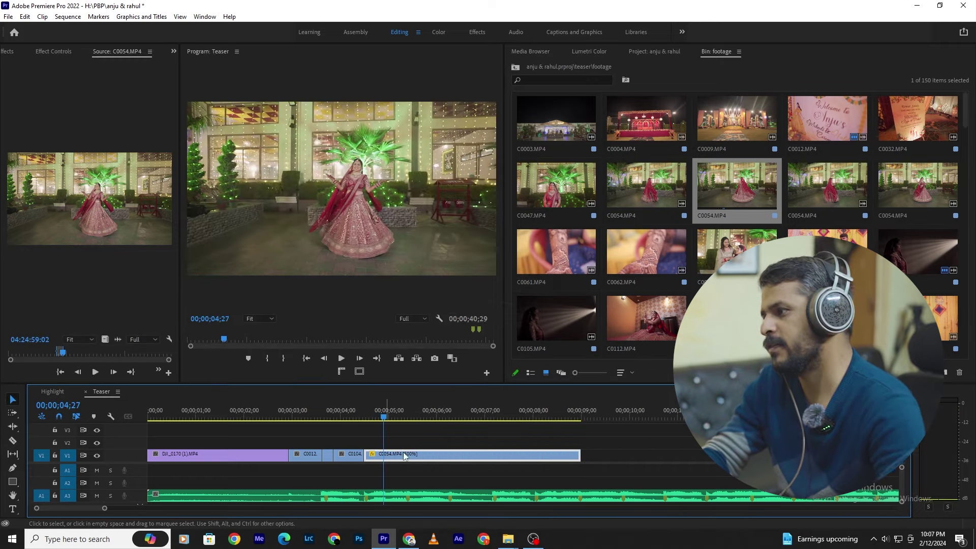
Step: Razor-split C0054 at about 04;21 and return the later part to 100% speed
drag(391, 414, 351, 414)
click(373, 416)
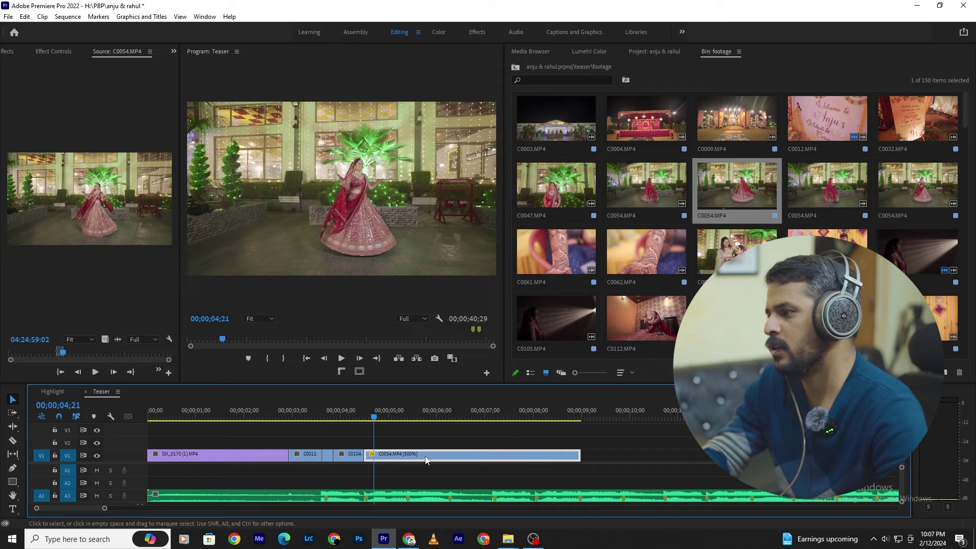
key(c)
click(381, 453)
key(v)
key(ctrl+r)
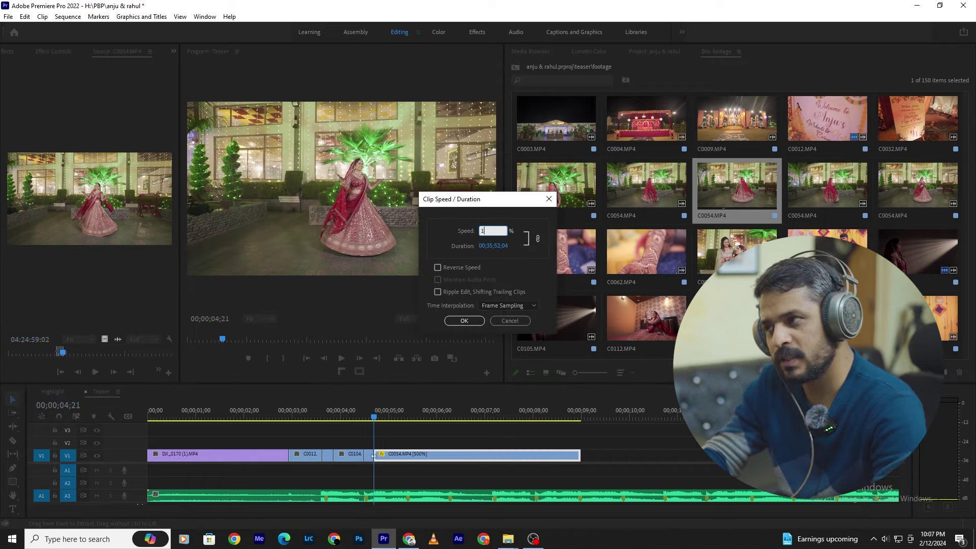
text(100)
key(Return)
Step: Lock the A3 music track and delete the selected C0054 piece
click(343, 410)
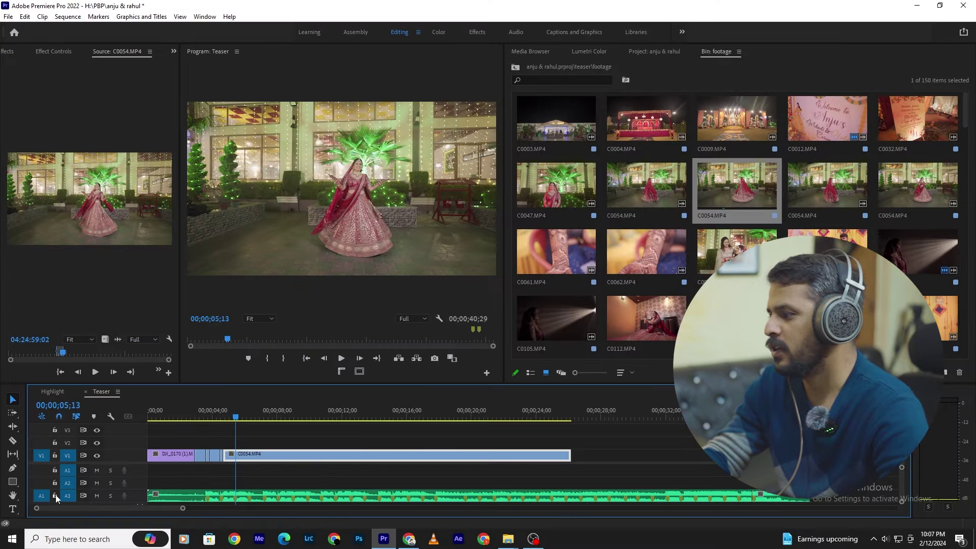
click(56, 496)
key(Delete)
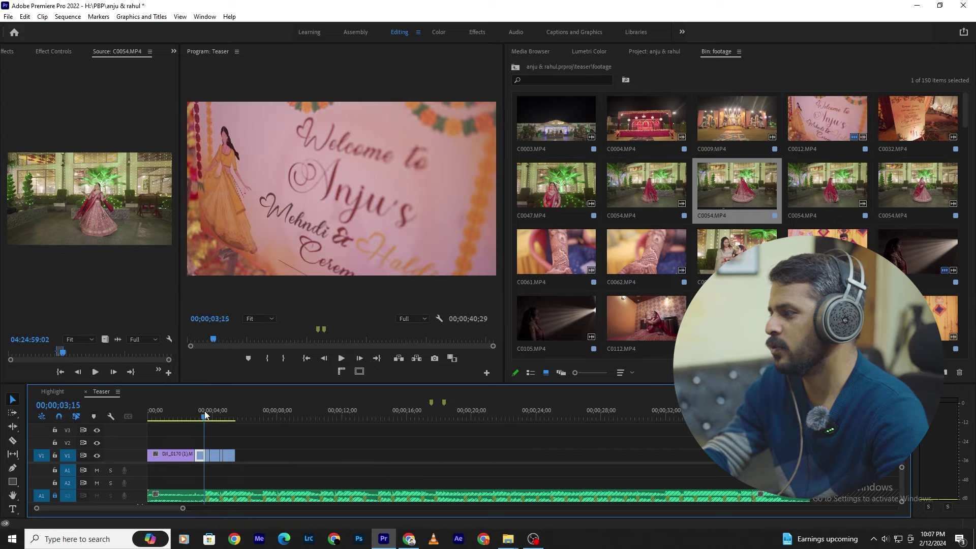
Step: Marquee-select C0104 and C0054 on V1 and delete them
key(equal)
key(space)
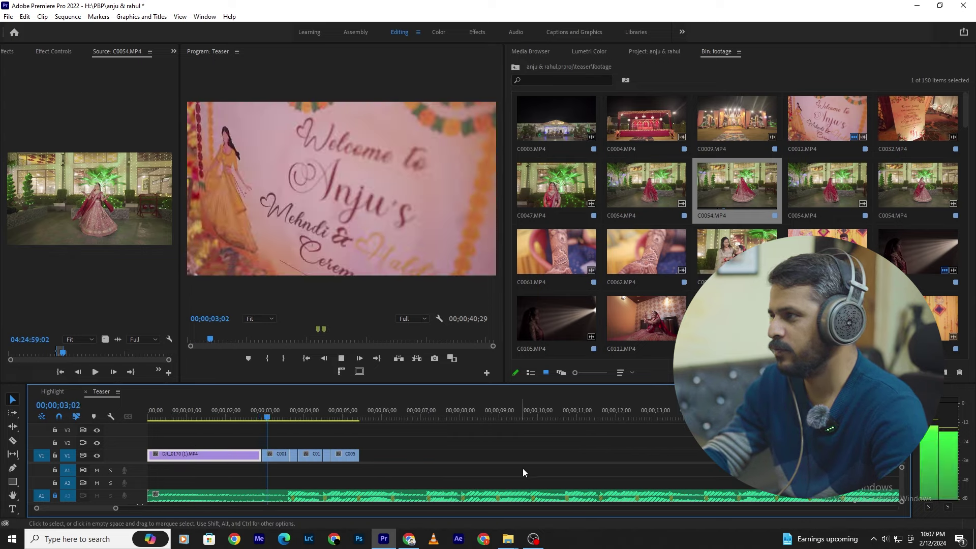
key(space)
key(equal)
scroll(264, 449, up, 2)
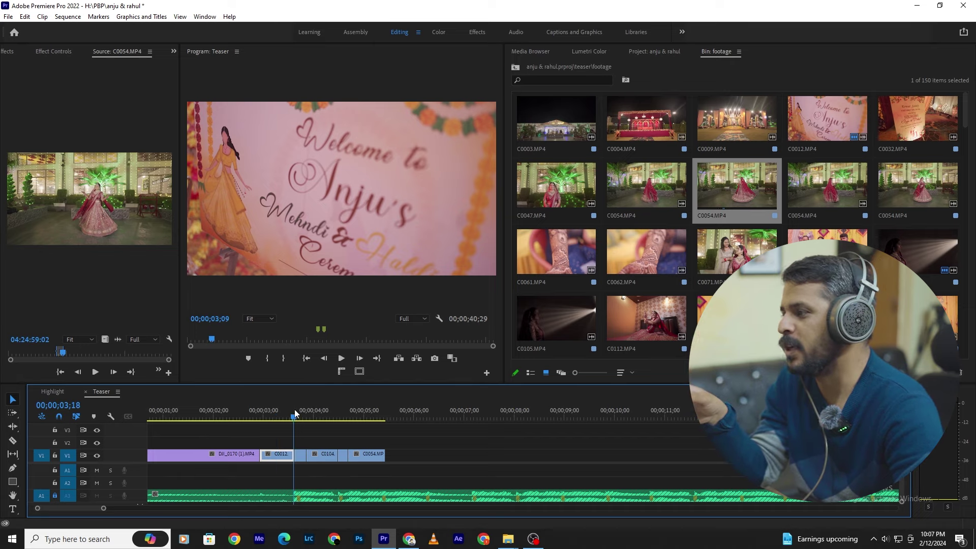
drag(298, 409, 280, 410)
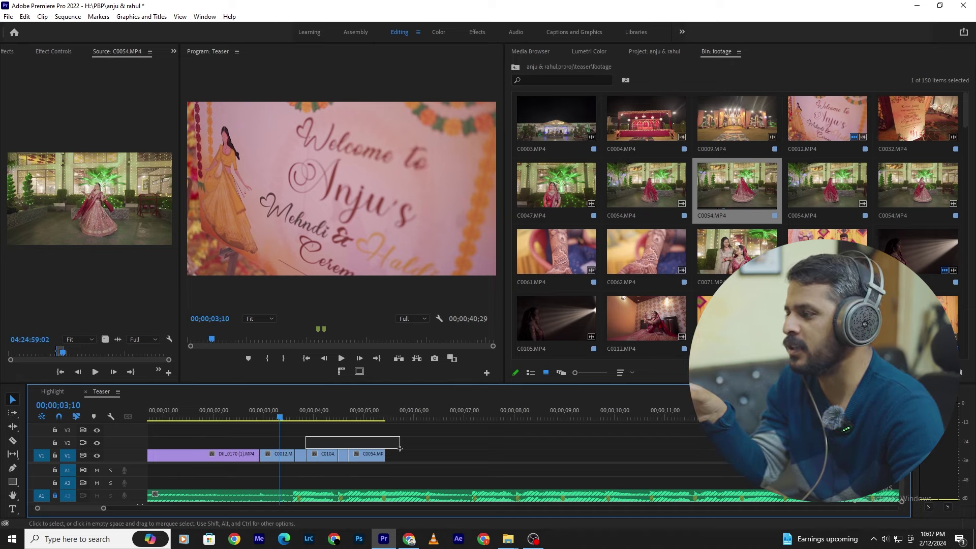
drag(306, 436, 400, 457)
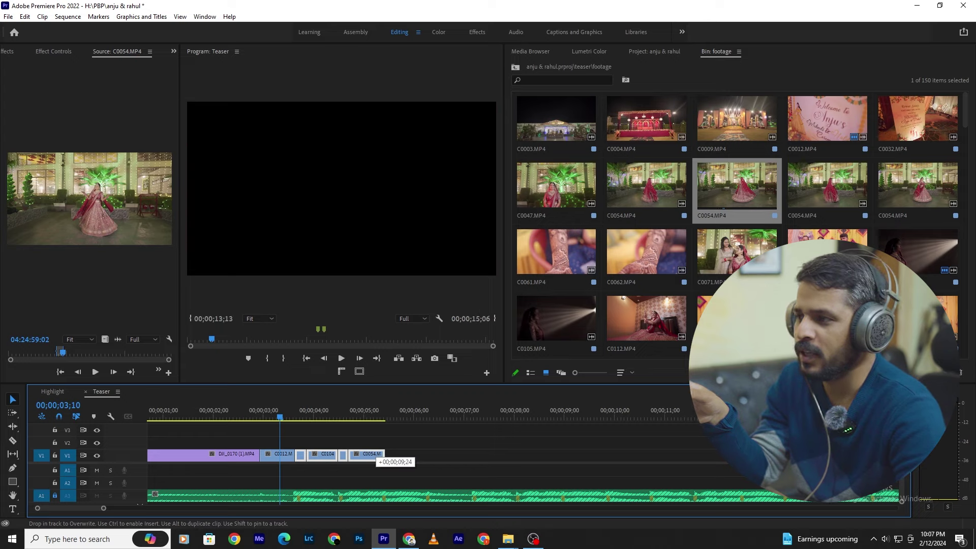
key(Delete)
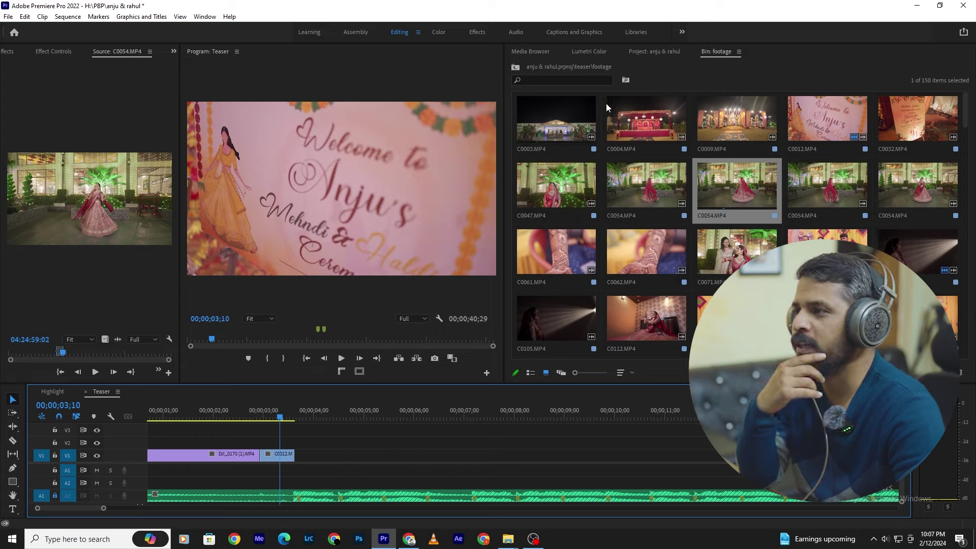
Step: Place the stage clip C0004's video later on V1 from a chosen start frame
double_click(659, 126)
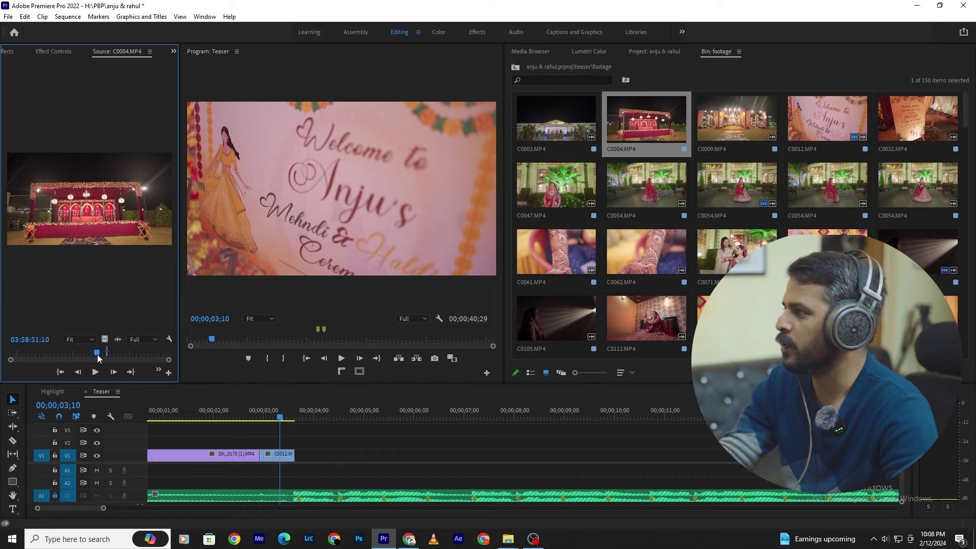
mouse_move(119, 352)
mouse_down()
mouse_move(95, 359)
mouse_move(106, 353)
mouse_up()
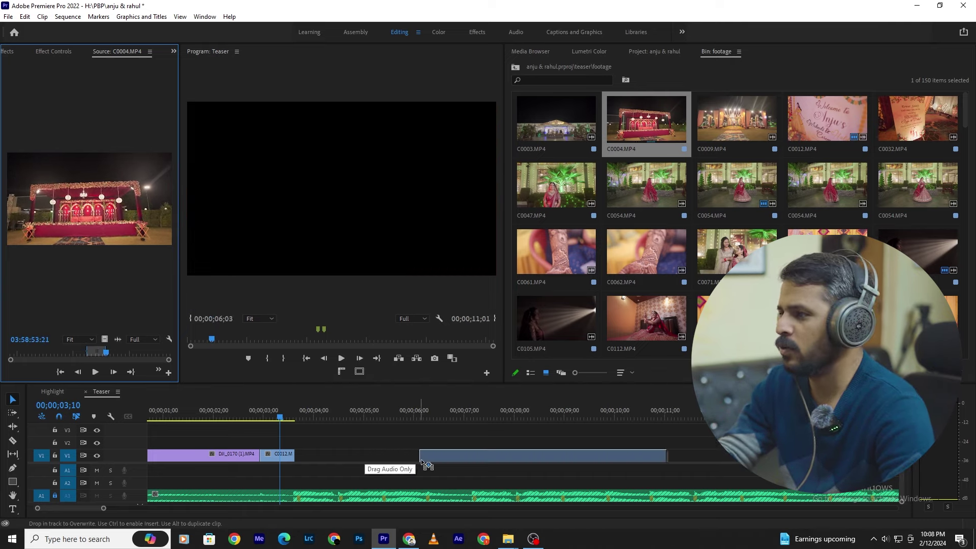
drag(104, 339, 429, 454)
Step: Place drone clip DJI_0551 on V1 right after C0012
scroll(737, 218, down, 4)
scroll(737, 219, down, 4)
scroll(737, 218, down, 4)
scroll(736, 219, down, 3)
scroll(736, 219, down, 3)
scroll(737, 218, down, 3)
scroll(737, 219, down, 3)
drag(737, 252, 332, 455)
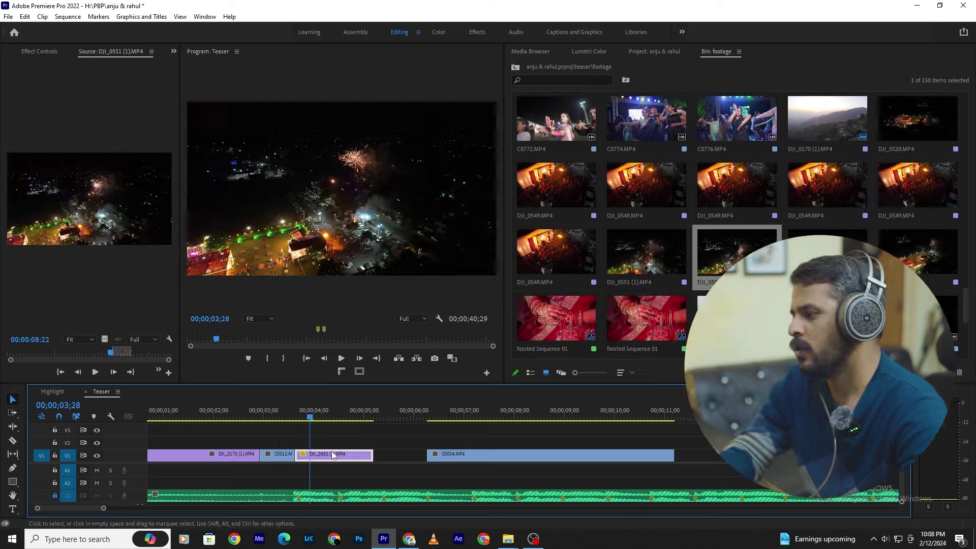
Step: Try DJI_0551 at 300% and then 400% speed, reviewing the title card and drone section
key(ctrl+r)
text(300)
key(Return)
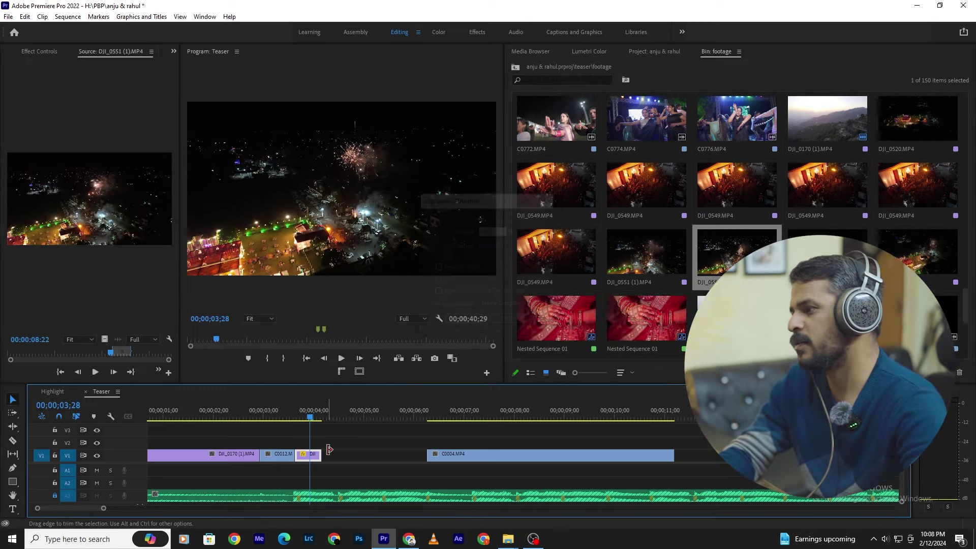
key(shift+k)
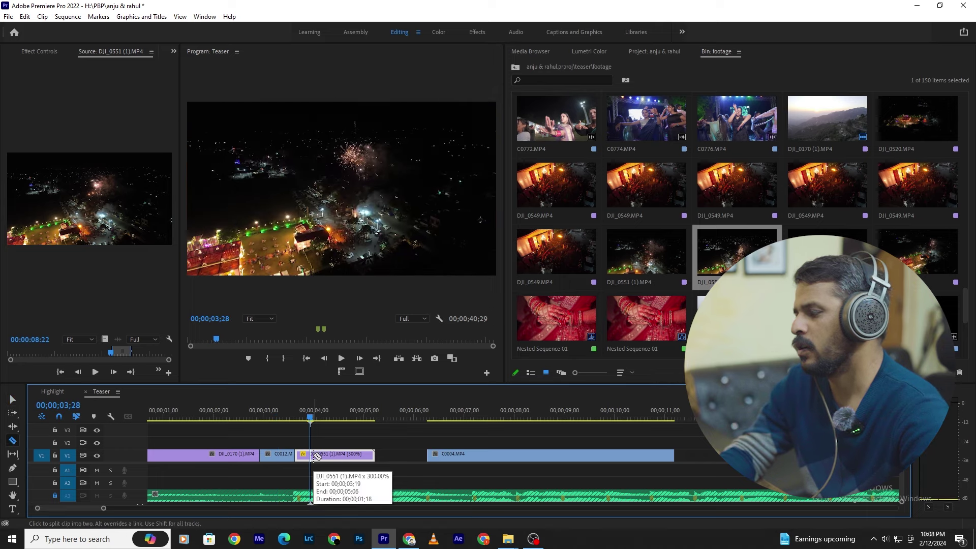
key(ctrl+r)
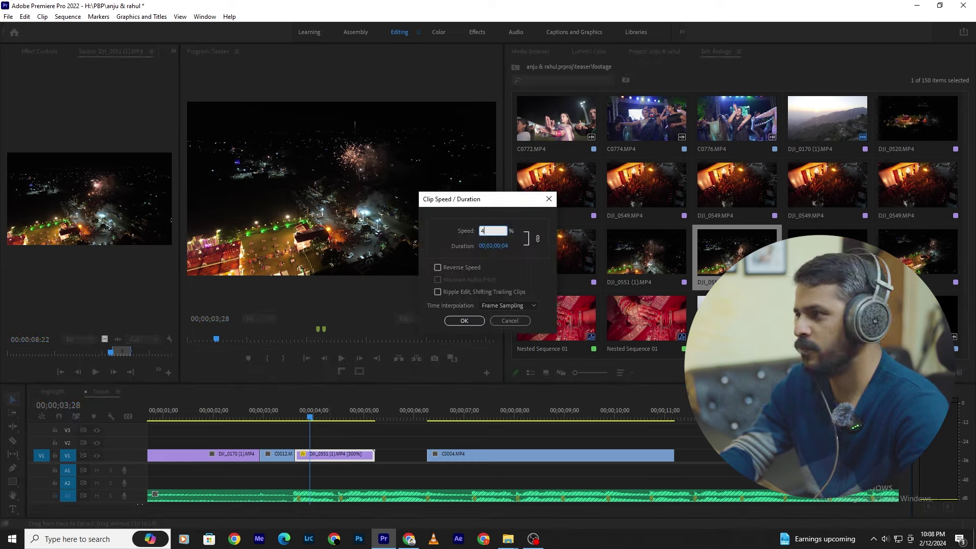
text(400)
key(Return)
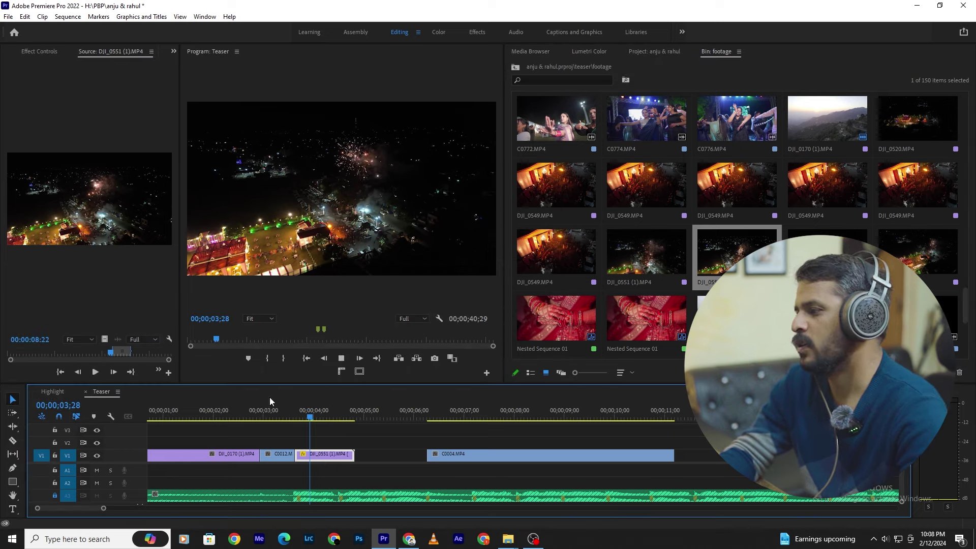
click(270, 411)
key(space)
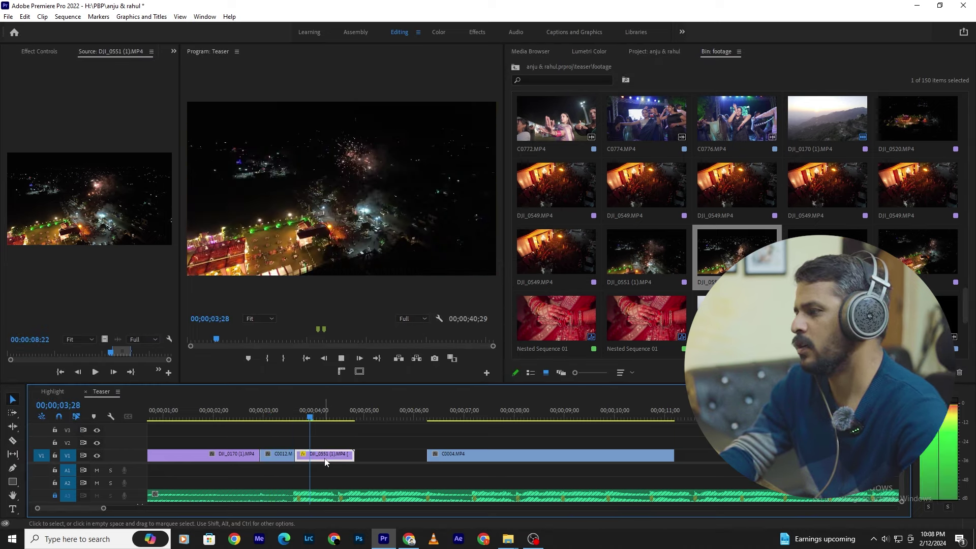
key(space)
Step: Split the drone clip at the fireworks moment and change the latter part's speed to 150%
key(ctrl+k)
click(309, 456)
key(ctrl+r)
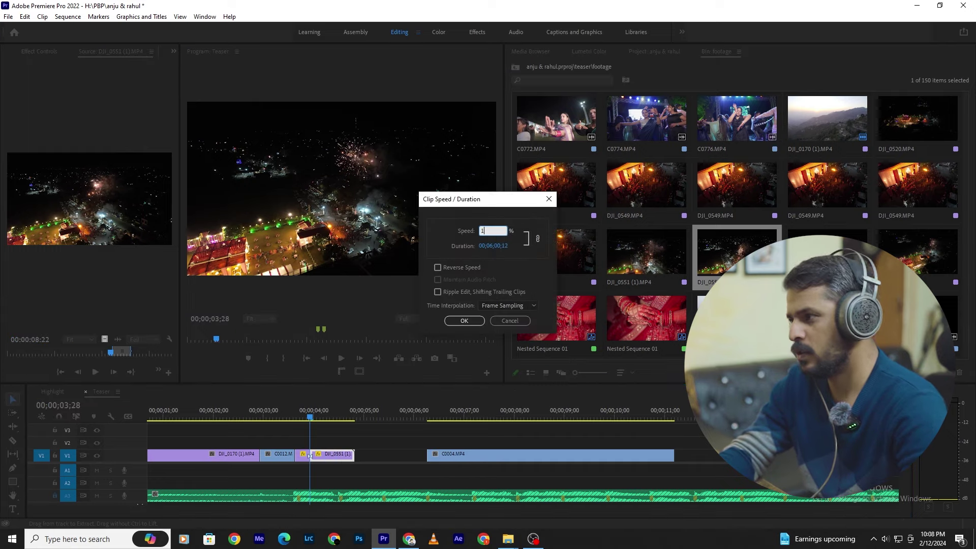
text(50)
key(Return)
Step: Ripple-trim the drone clip's end so C0004 follows with no gap
click(268, 410)
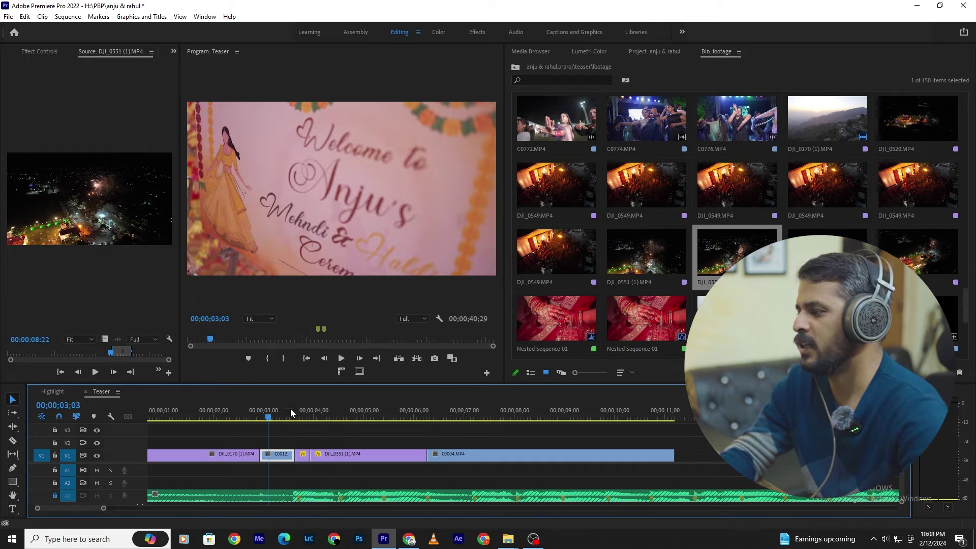
click(375, 458)
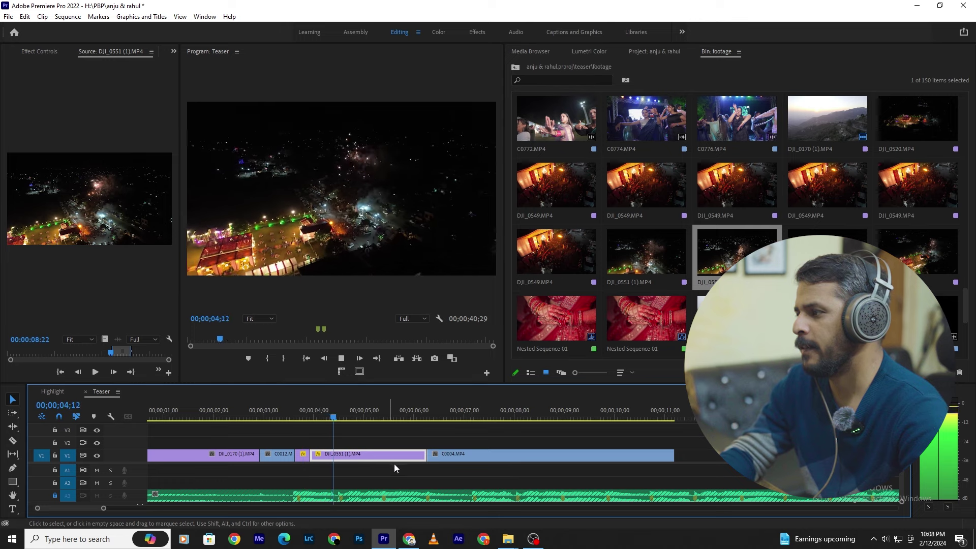
key(space)
key(w)
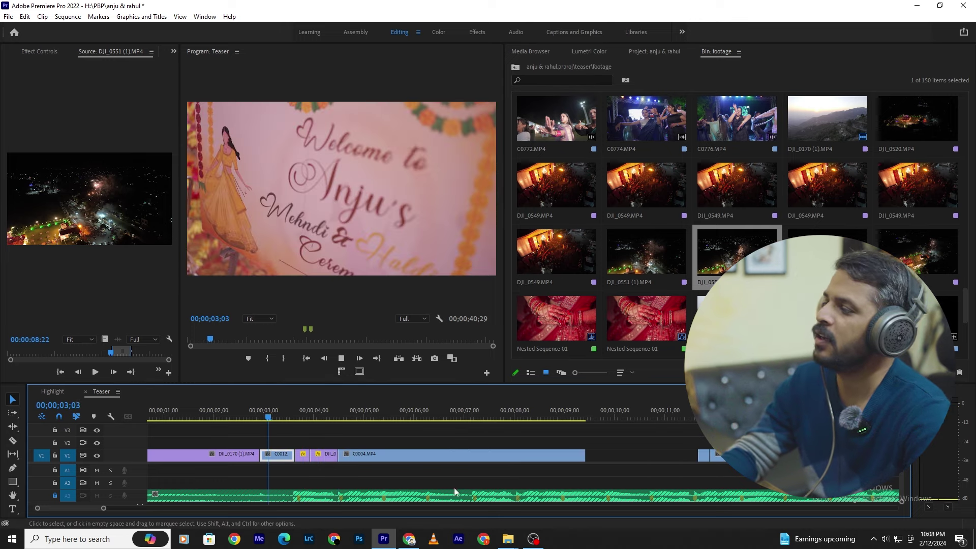
click(366, 411)
mouse_move(342, 454)
mouse_down()
mouse_move(430, 453)
mouse_move(342, 454)
mouse_up()
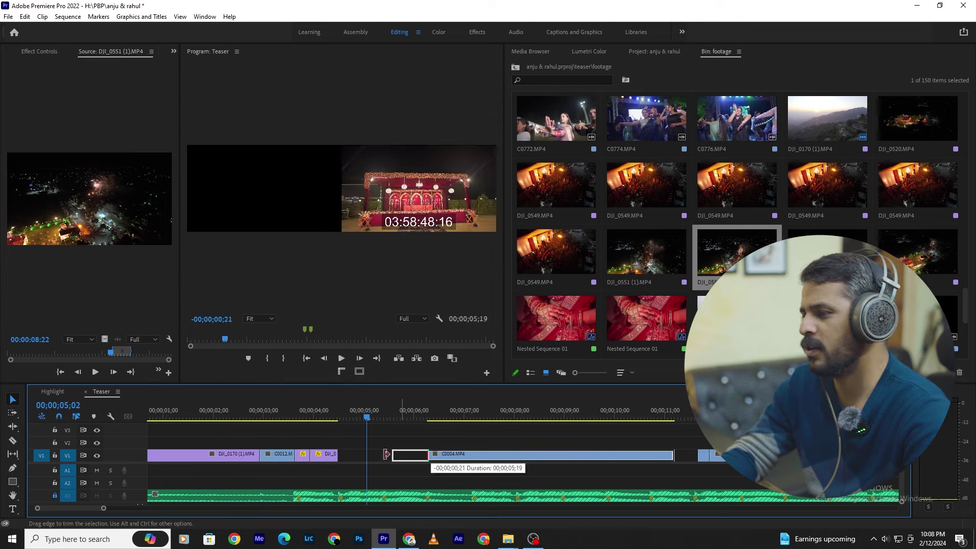
Step: Undo the accidental move of C0004, push the following small clip right, and trim C0004's start
key(minus)
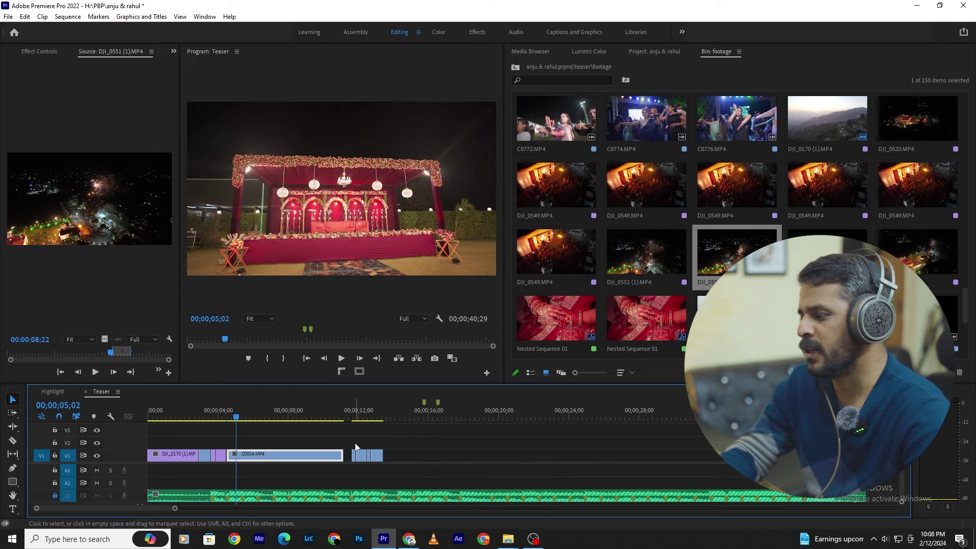
drag(360, 455, 587, 455)
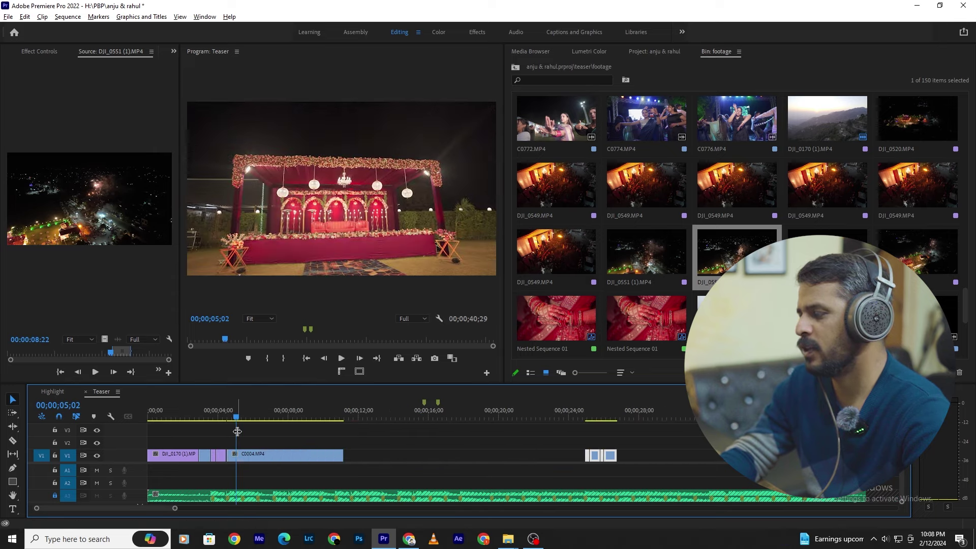
key(equal)
key(equal)
drag(339, 455, 346, 466)
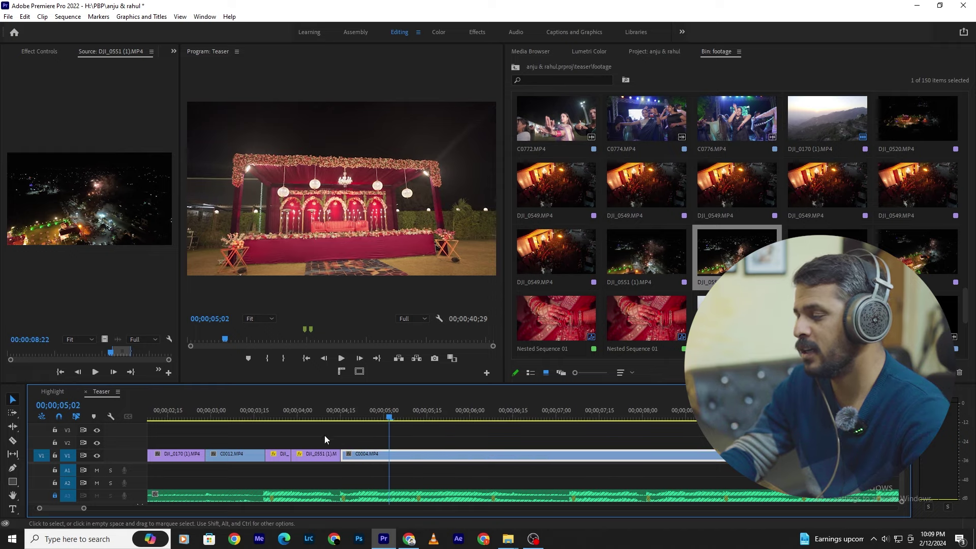
click(318, 413)
key(space)
key(minus)
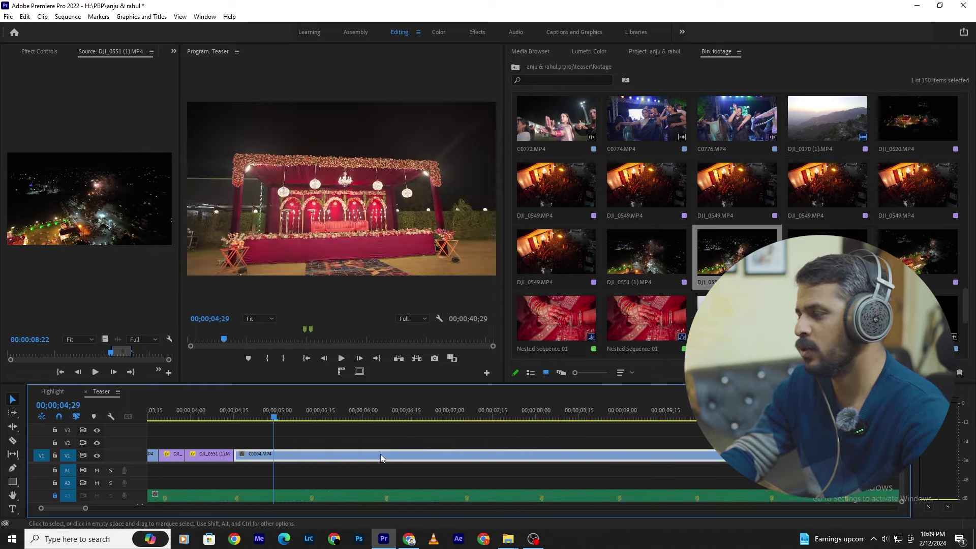
Step: Try 400% speed on C0004, undo it to review the drone-to-stage cut, then redo it
click(288, 417)
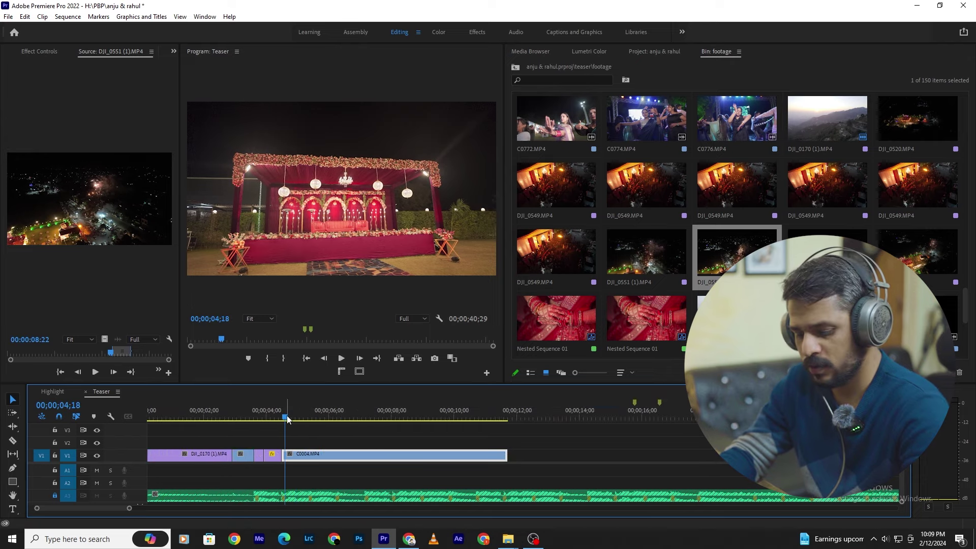
key(ctrl+r)
text(400)
key(Return)
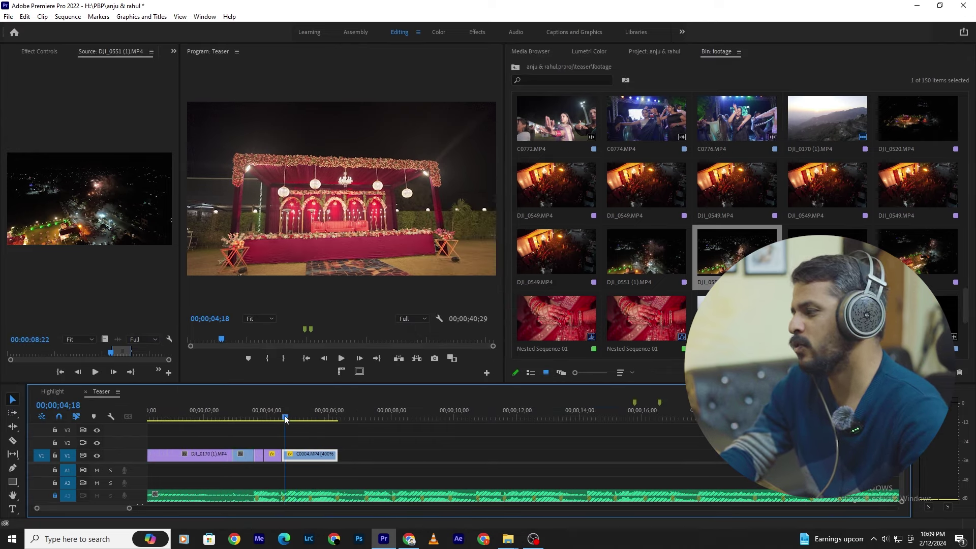
key(ctrl+z)
key(Up)
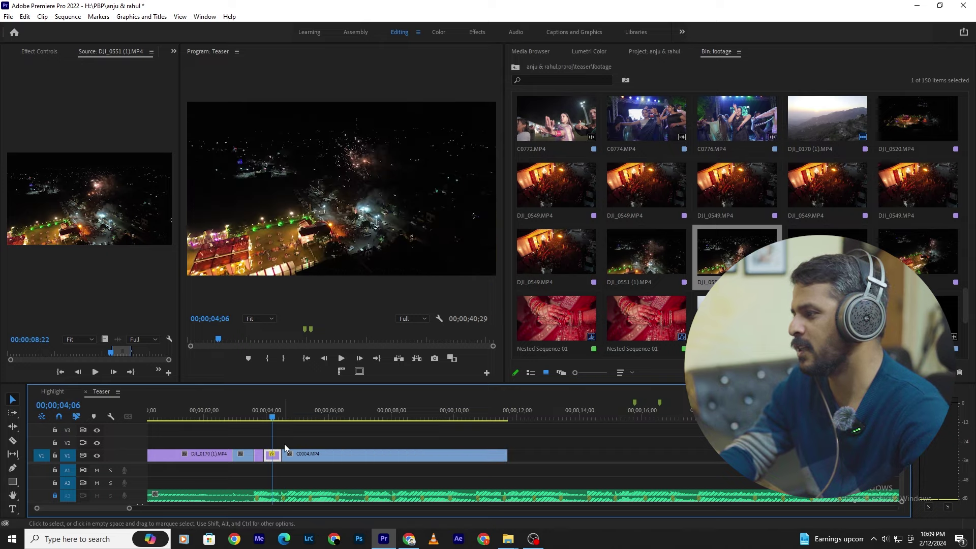
key(equal)
key(space)
key(space)
key(minus)
key(minus)
key(ctrl+shift+z)
Step: Reapply 400% speed to C0004 and review the cut from the drone clip
click(245, 409)
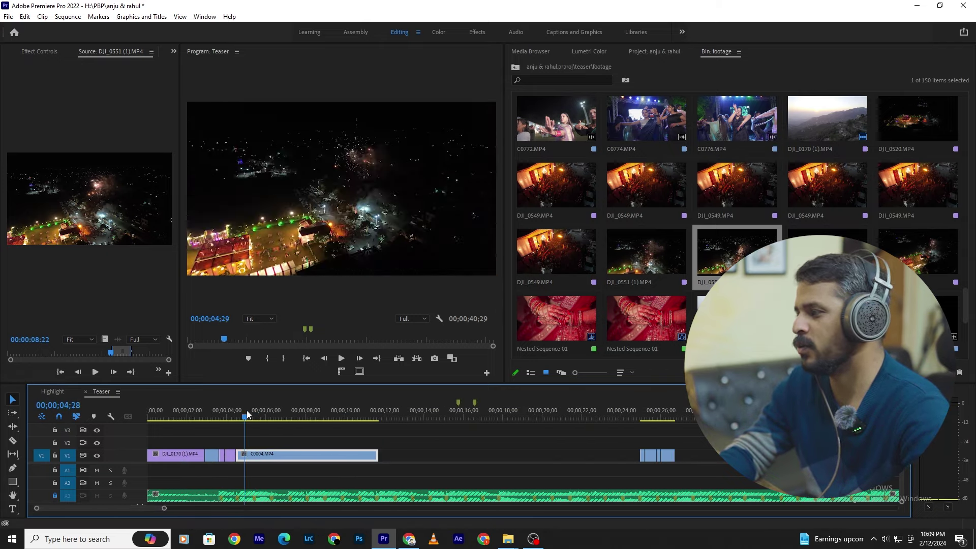
key(ctrl+r)
text(400)
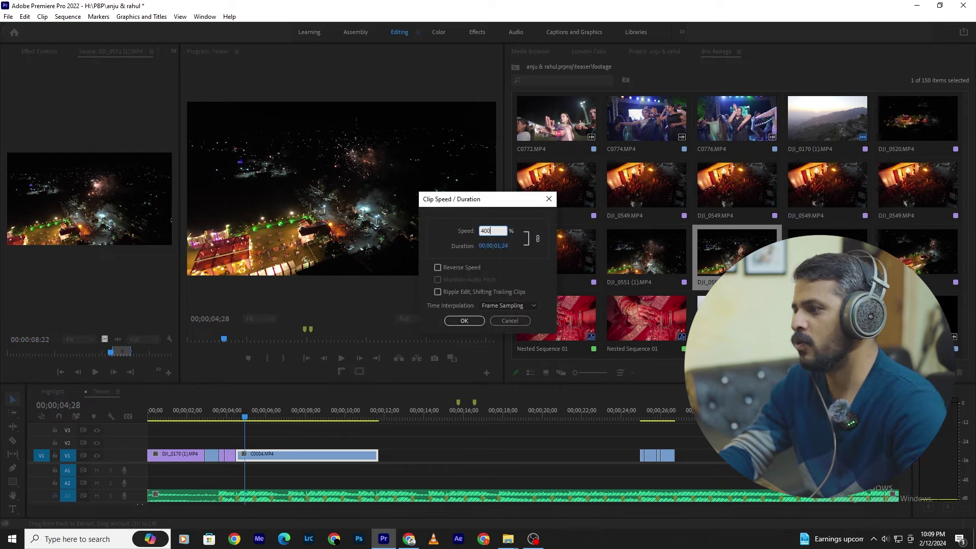
key(Return)
key(equal)
key(equal)
key(equal)
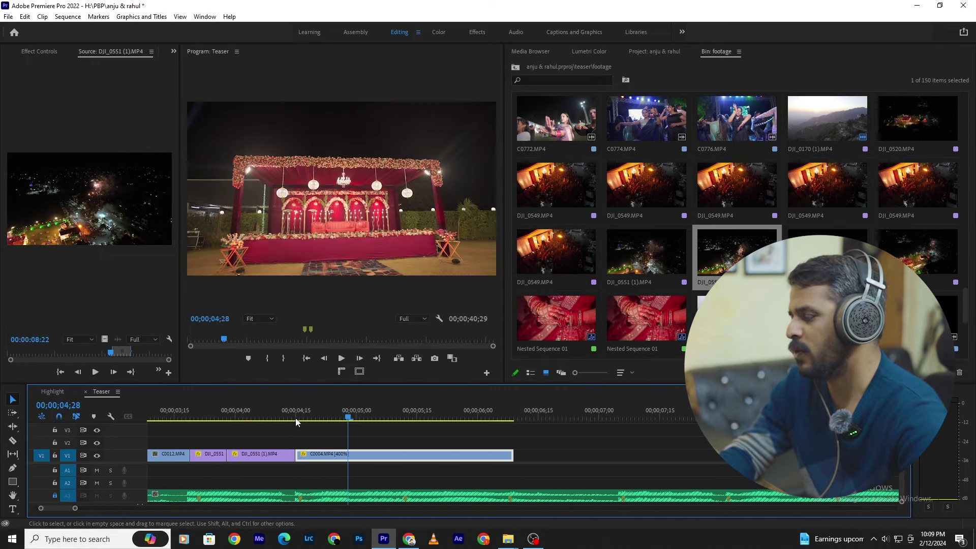
click(276, 409)
key(space)
click(292, 409)
Step: Set C0004's speed to 500% after briefly trying 50%
key(ctrl+r)
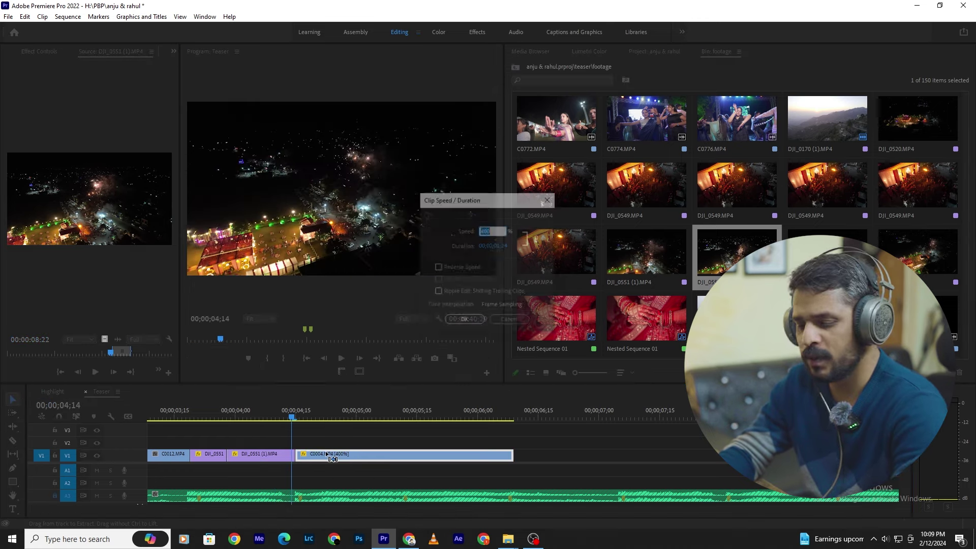
text(50)
key(Return)
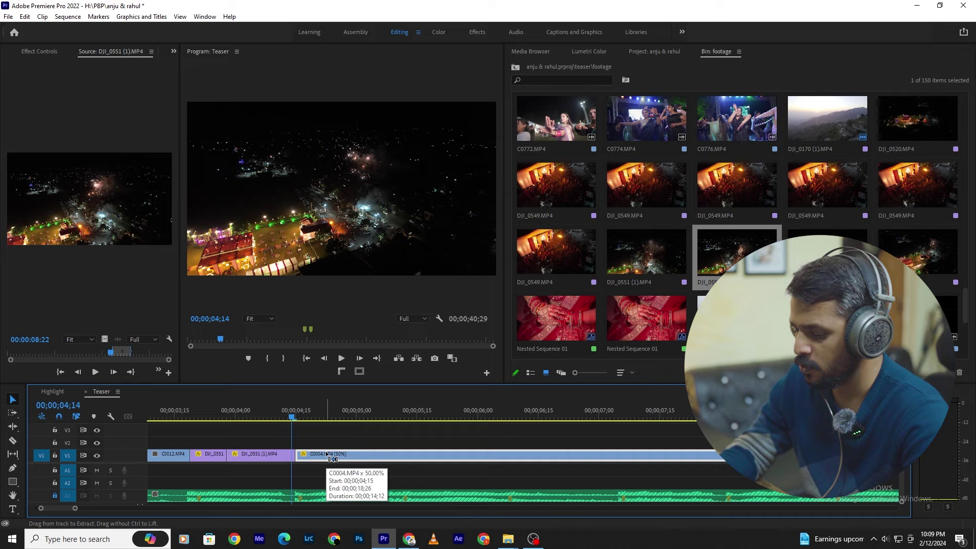
key(ctrl+z)
key(ctrl+r)
text(5)
key(Return)
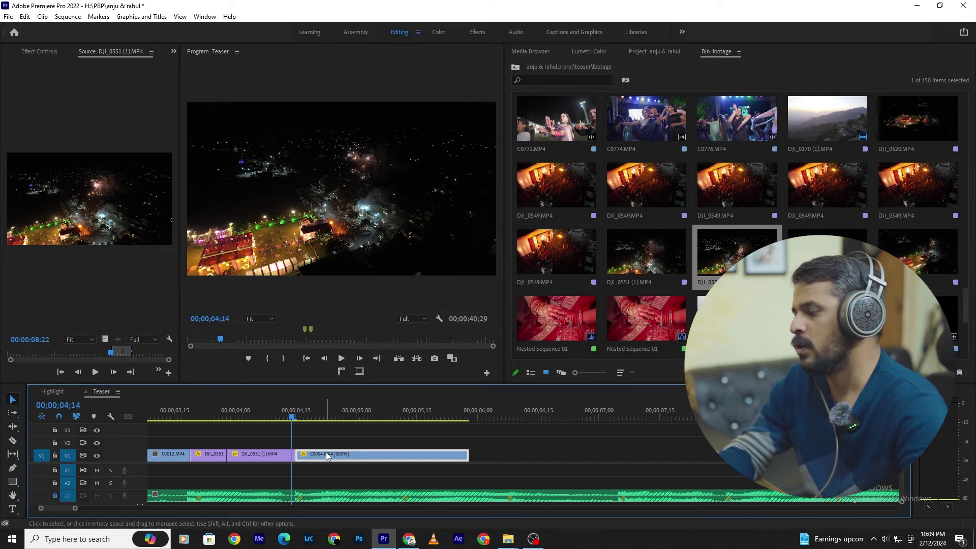
key(space)
Step: Razor-cut C0004 at 04;20 and return the later piece to 100% speed
key(c)
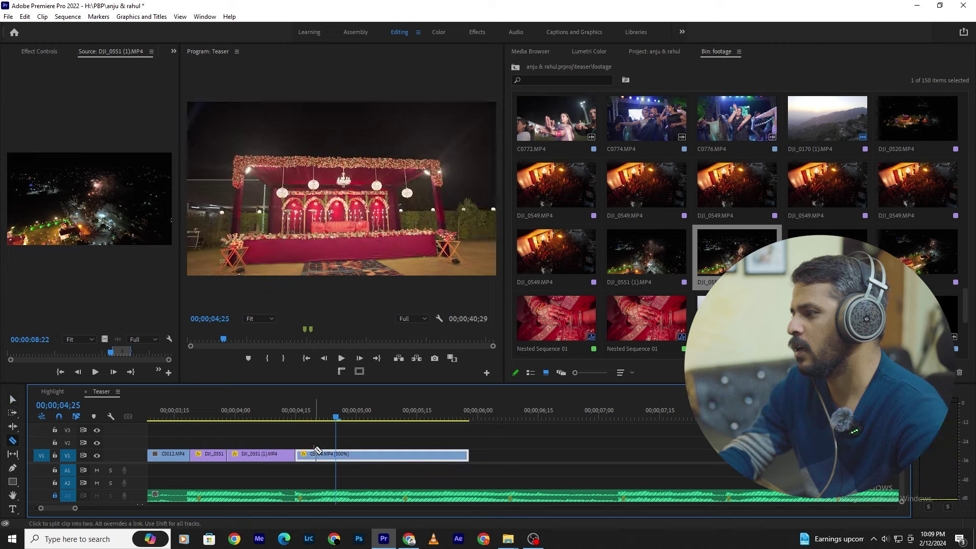
drag(269, 419, 316, 419)
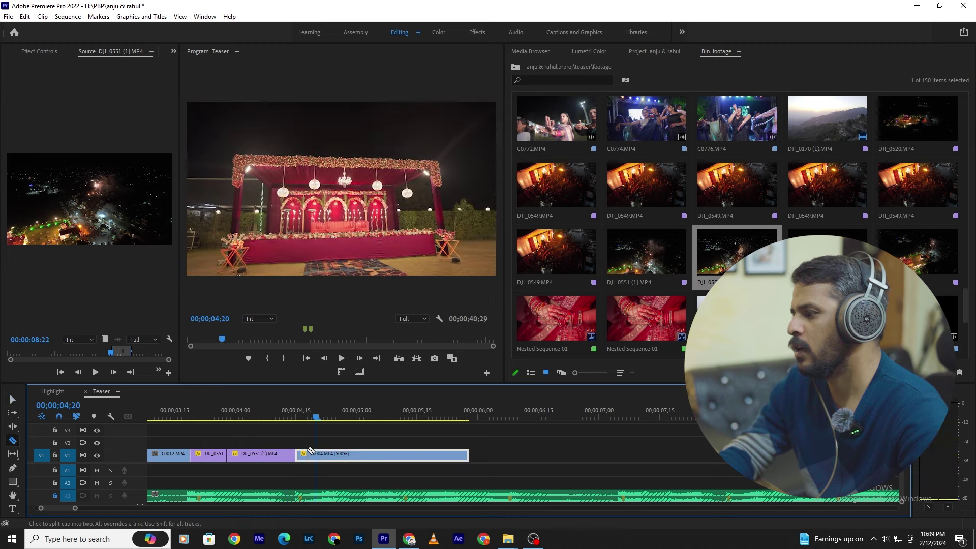
click(316, 455)
key(v)
key(ctrl+r)
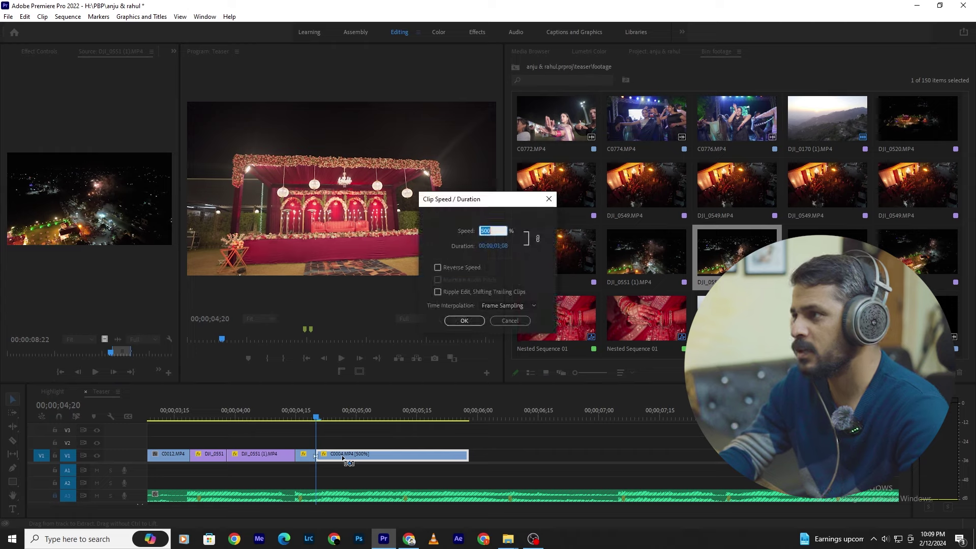
key(Return)
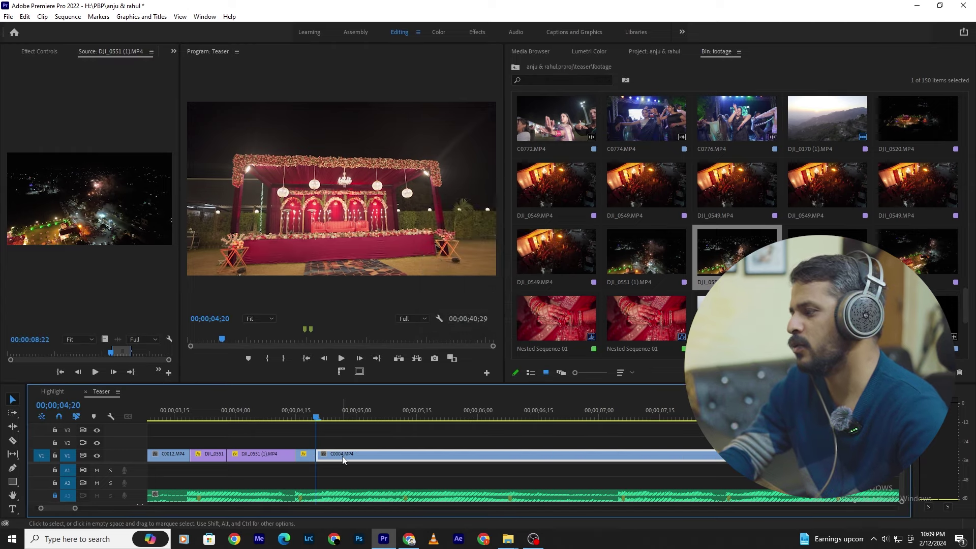
Step: Play back the sped-up stage entry from 04;04
click(251, 418)
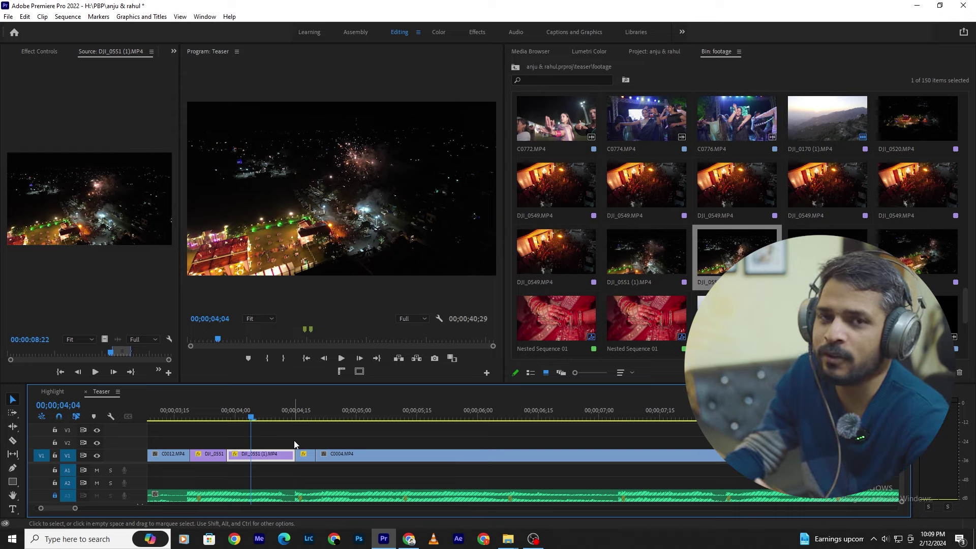
click(311, 432)
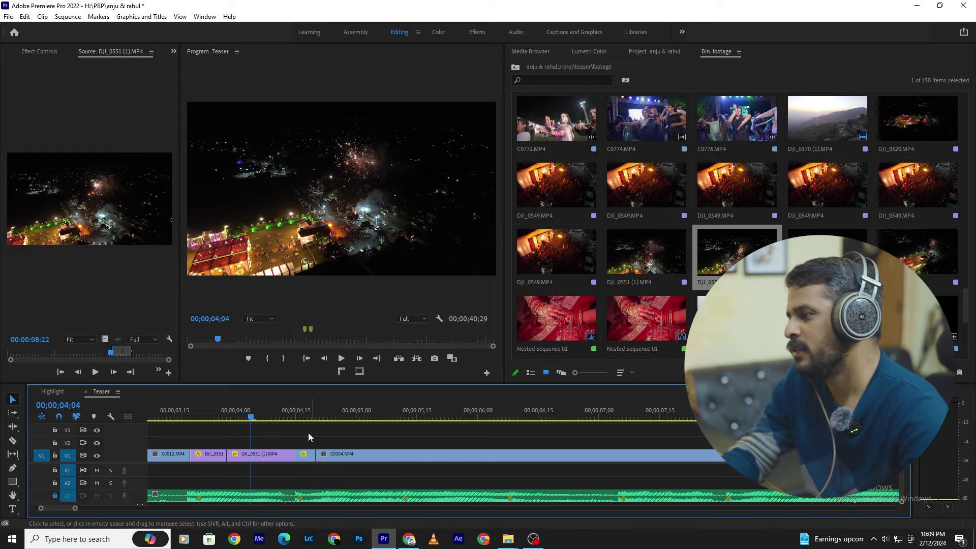
click(368, 460)
key(space)
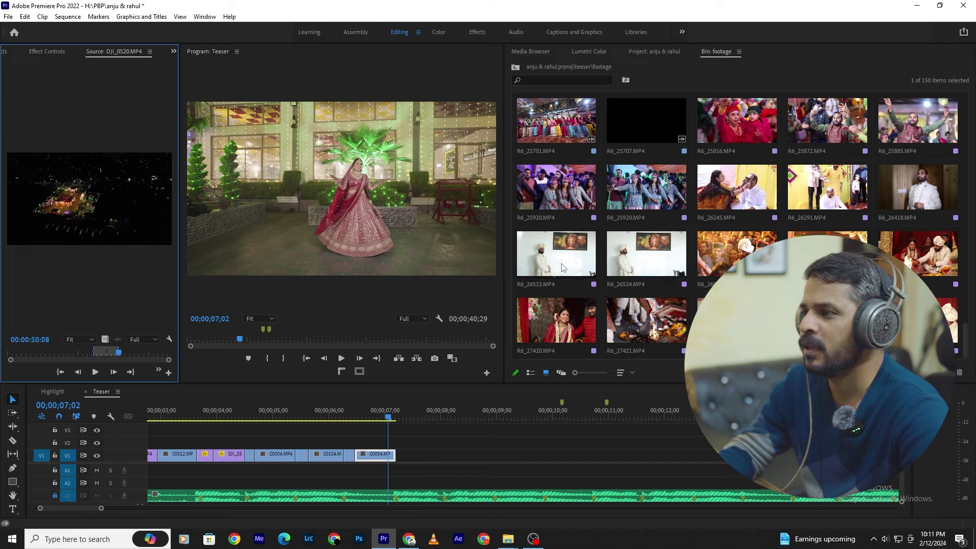
Step: Add groom clip R6_26533 to V1 after C0054 and trim its end shorter
double_click(534, 268)
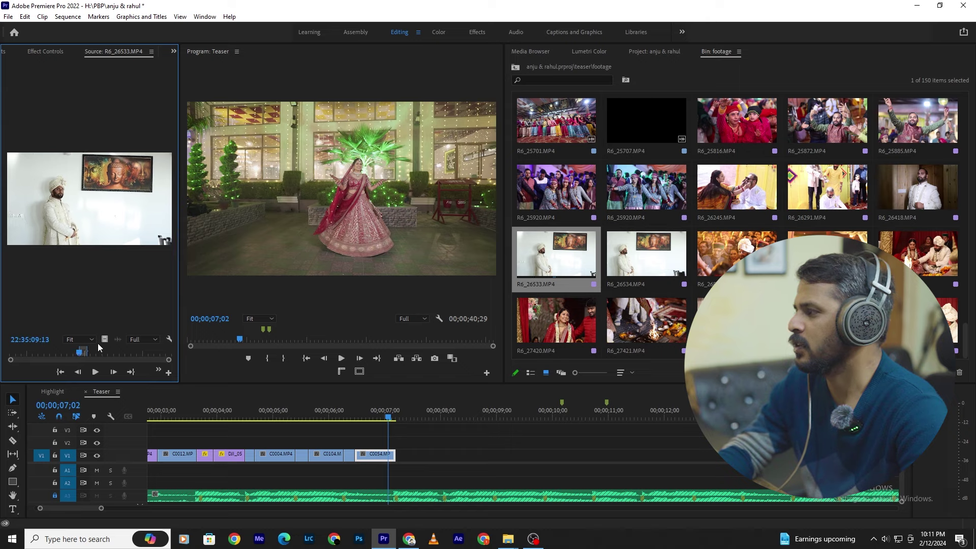
drag(90, 198, 416, 455)
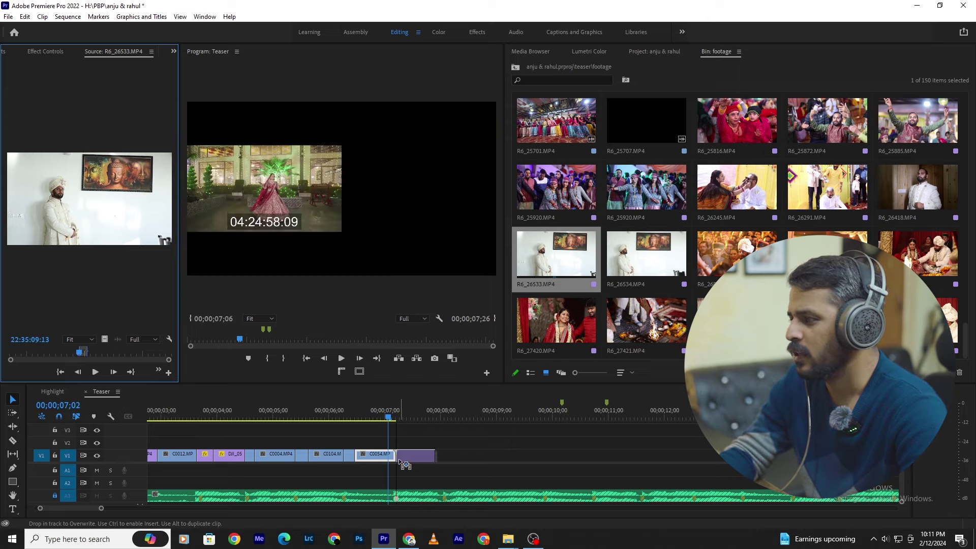
drag(431, 455, 442, 454)
key(space)
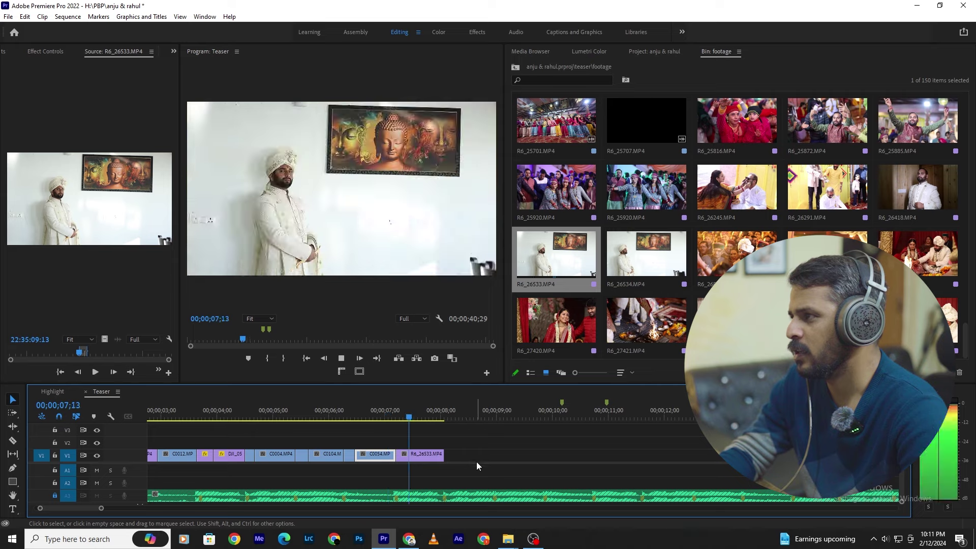
drag(381, 411, 424, 412)
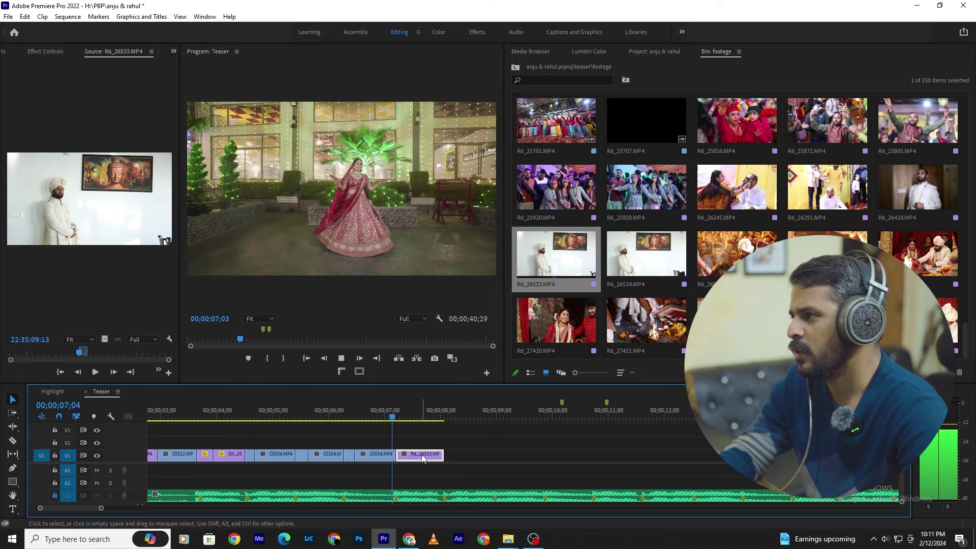
drag(441, 457, 423, 456)
click(383, 410)
key(space)
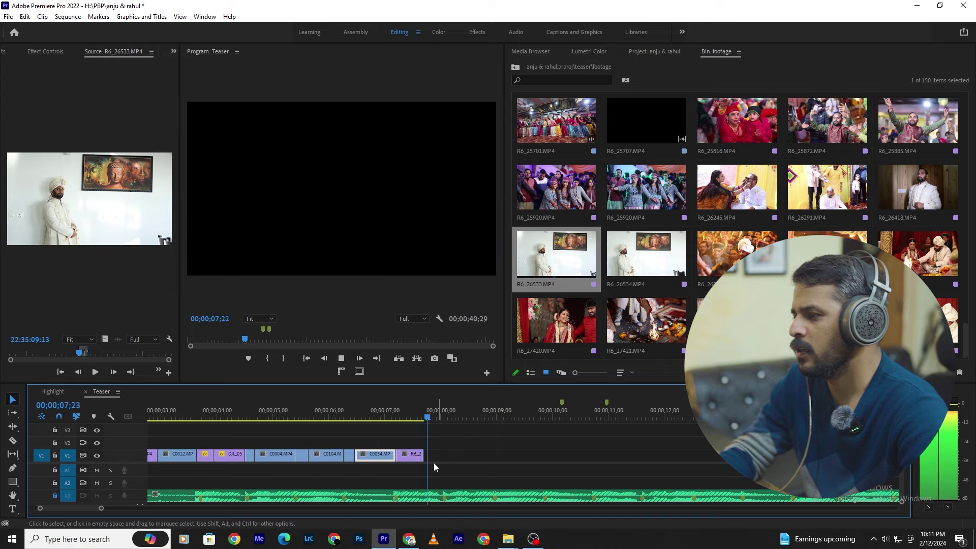
Step: Append a short crowd piece from near the start of R6_25872 to V1's end
double_click(737, 254)
double_click(815, 128)
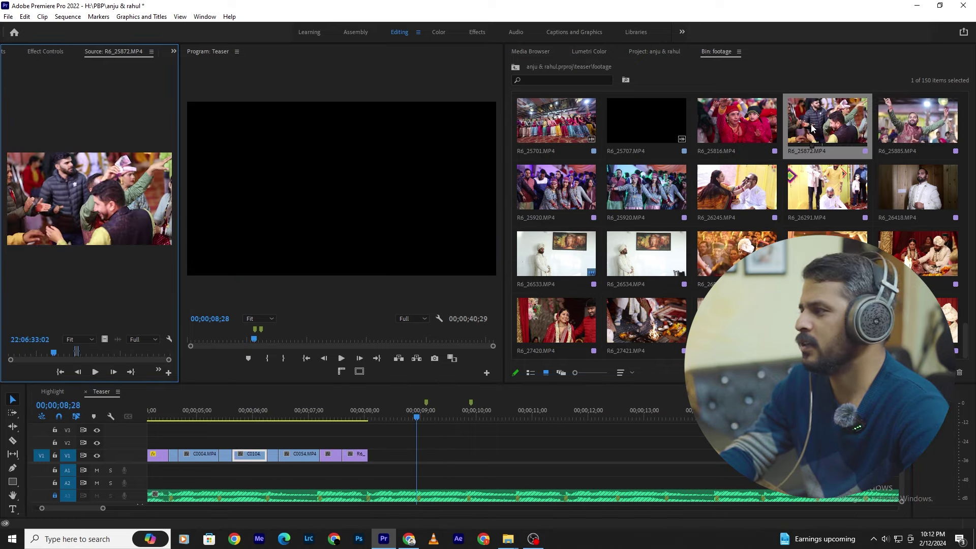
mouse_move(33, 355)
mouse_down()
mouse_move(10, 357)
mouse_move(83, 351)
mouse_up()
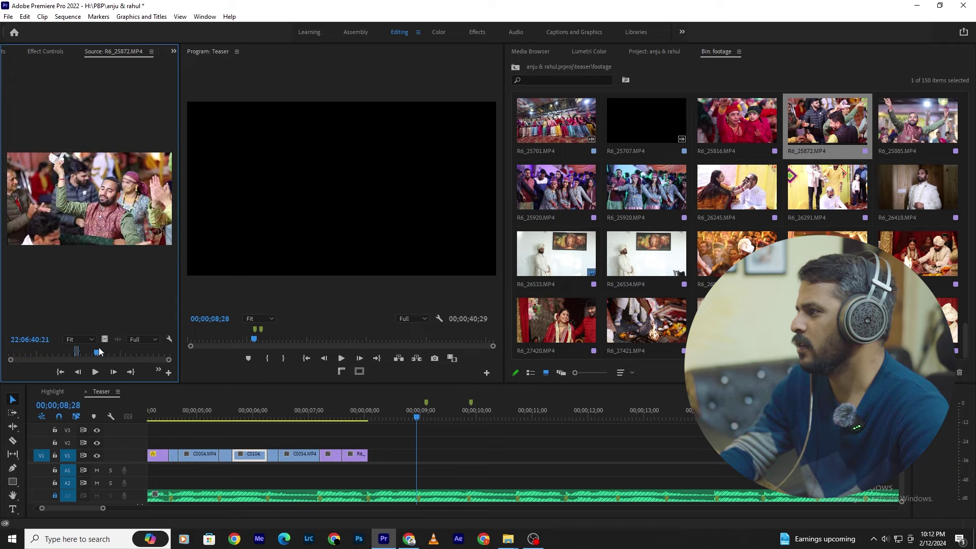
key(period)
scroll(737, 223, up, 5)
scroll(737, 223, up, 3)
scroll(737, 224, up, 3)
scroll(737, 223, up, 3)
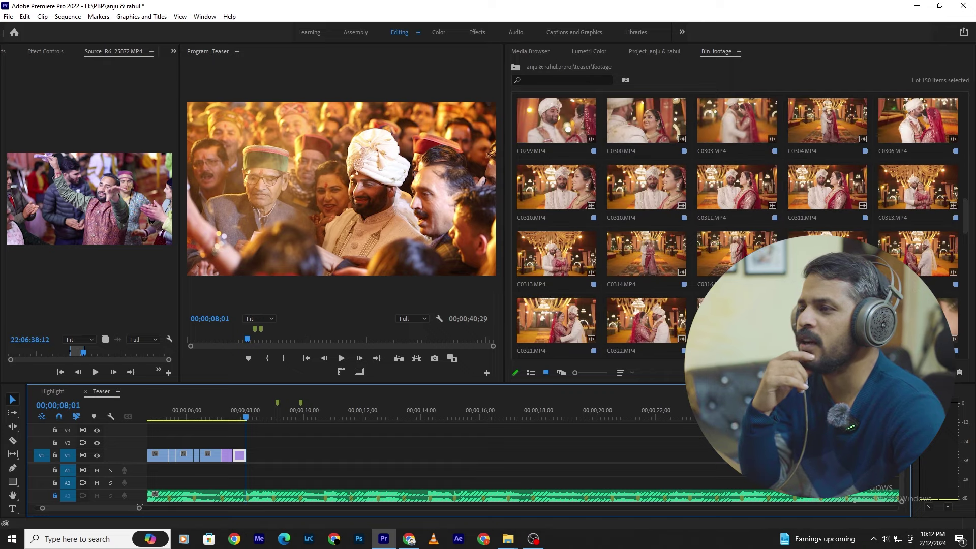
scroll(736, 224, up, 3)
scroll(737, 223, down, 2)
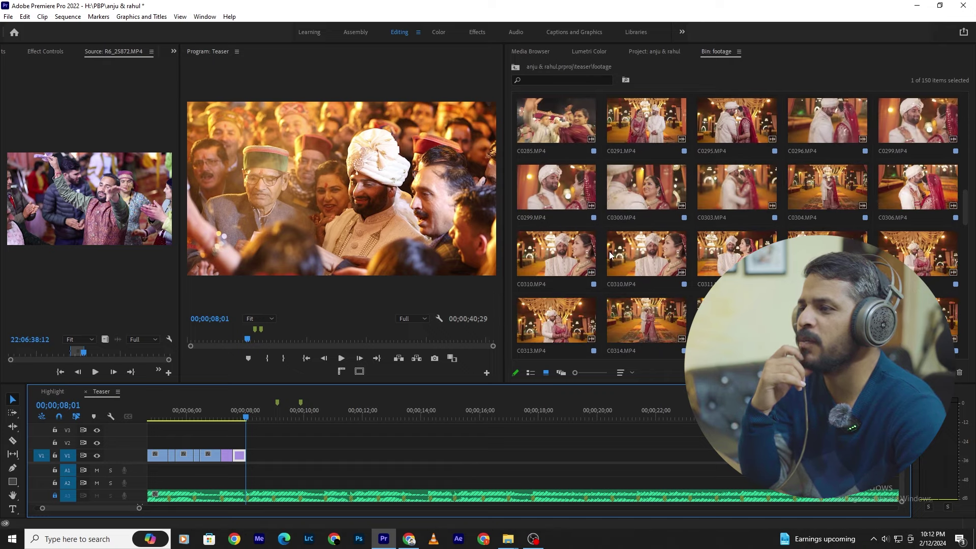
Step: Place C0310 on V1 after R6_26815, starting from a fine-tuned source frame
double_click(635, 255)
drag(74, 354, 38, 371)
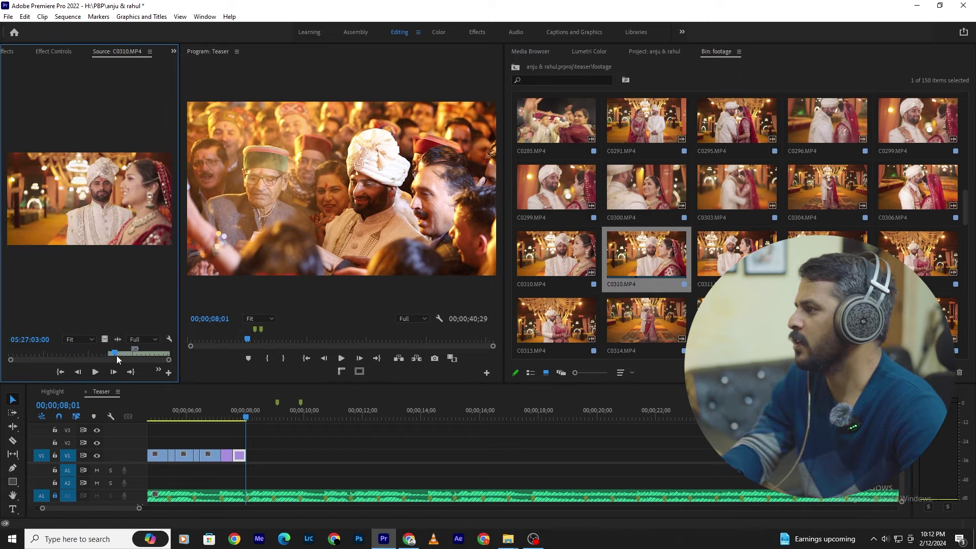
drag(37, 371, 71, 368)
mouse_move(105, 338)
mouse_down()
mouse_move(290, 457)
mouse_move(246, 463)
mouse_up()
key(equal)
key(equal)
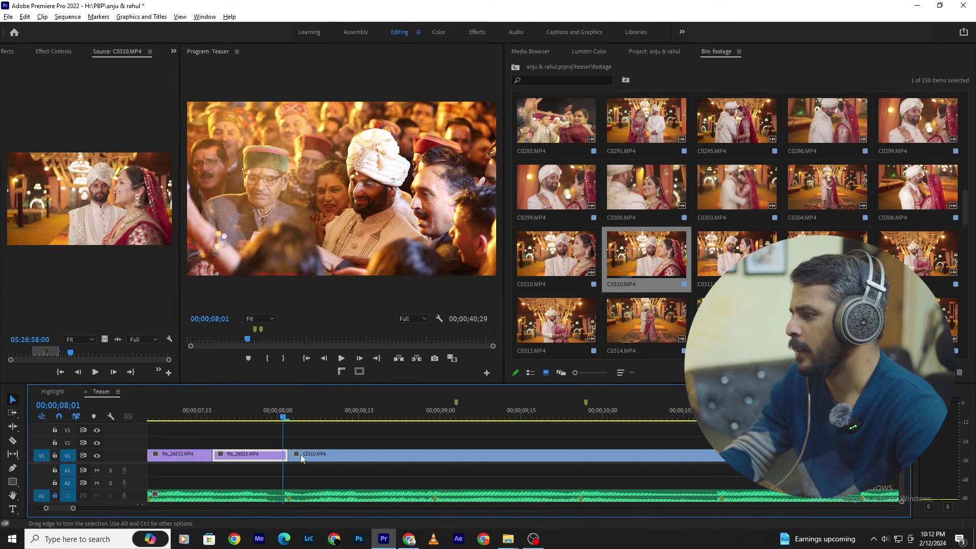
click(264, 414)
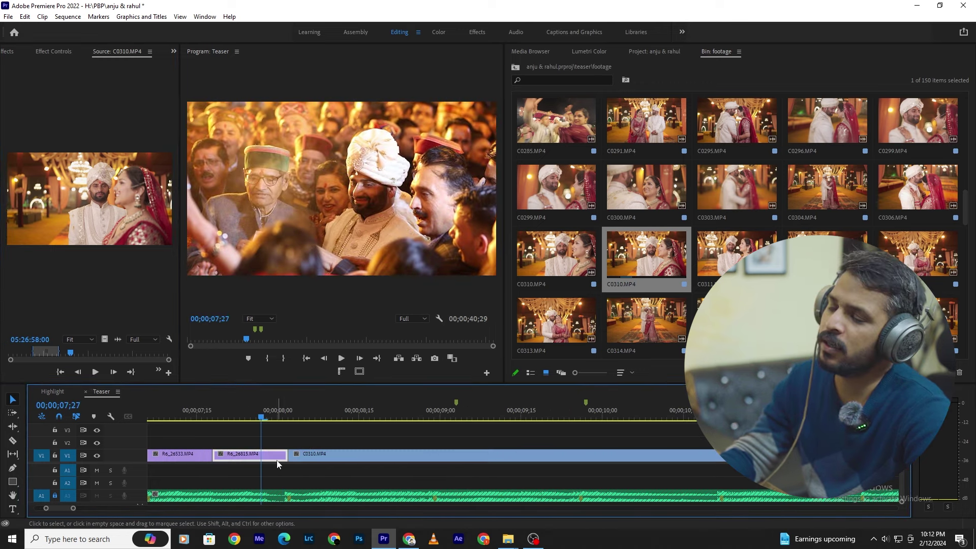
click(310, 457)
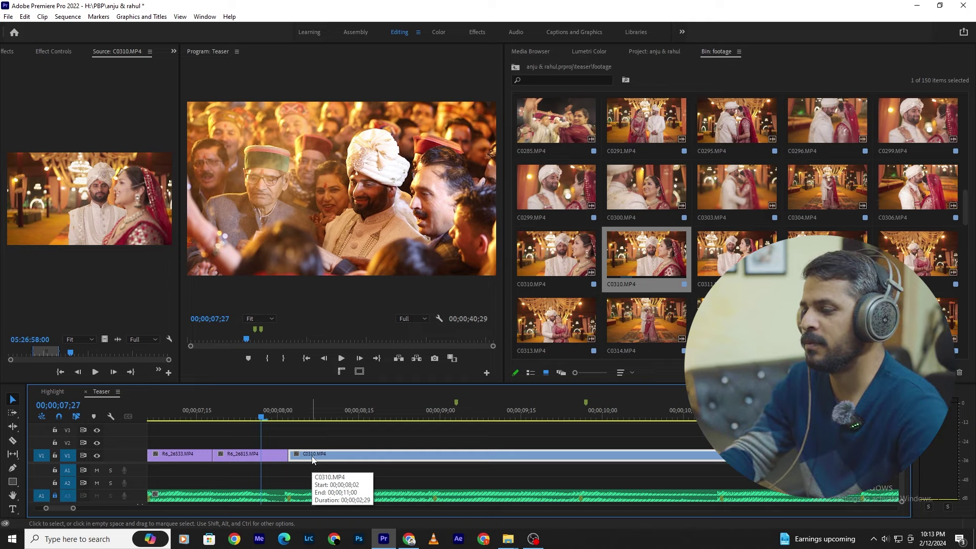
Step: Speed the C0310 clip up to 400%
key(minus)
key(equal)
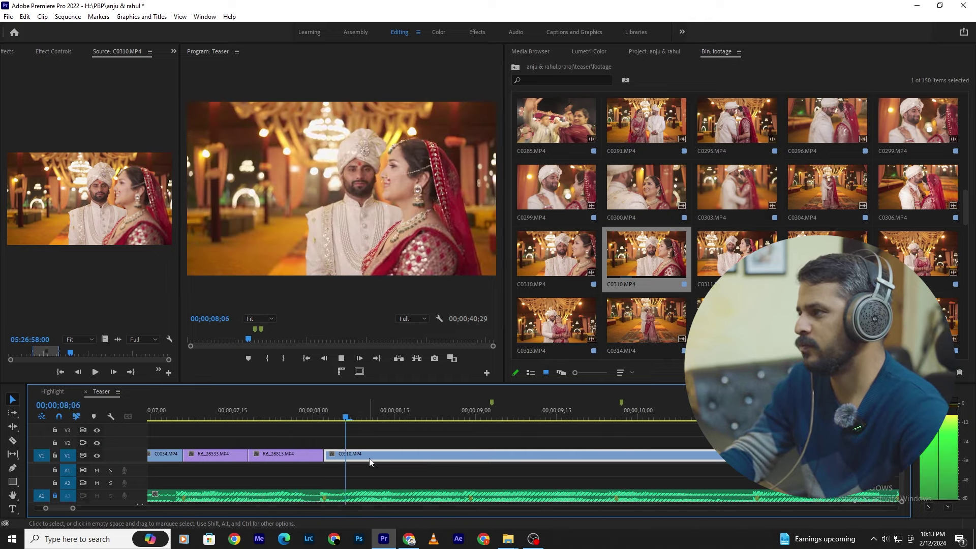
click(311, 414)
key(ctrl+r)
text(400)
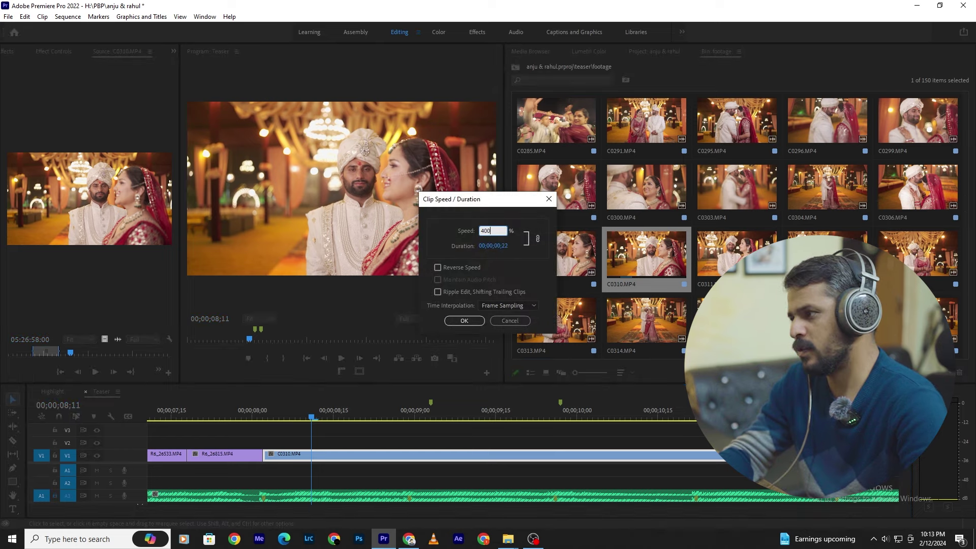
key(Return)
Step: Split C0310 at 08;12 and set the right piece back to 100% speed
click(195, 413)
click(317, 414)
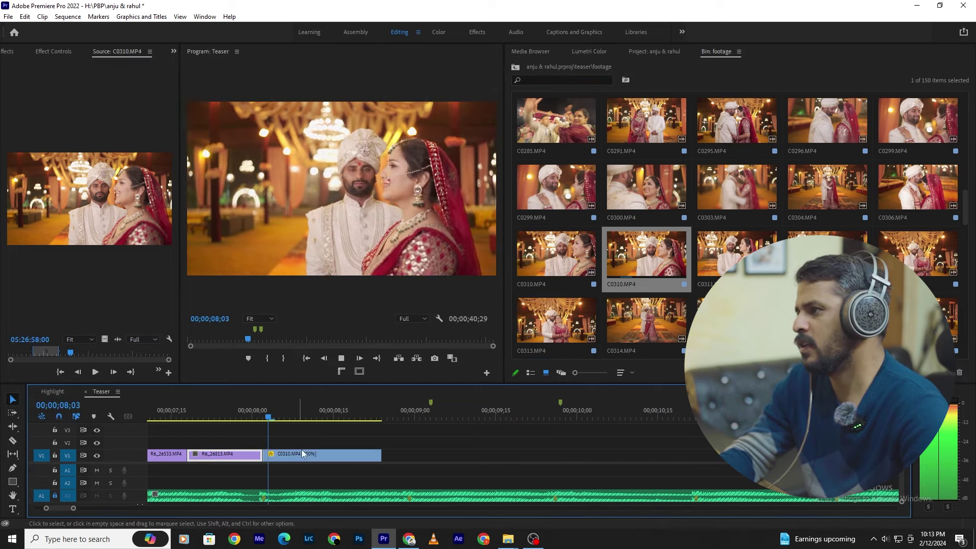
click(319, 455)
key(v)
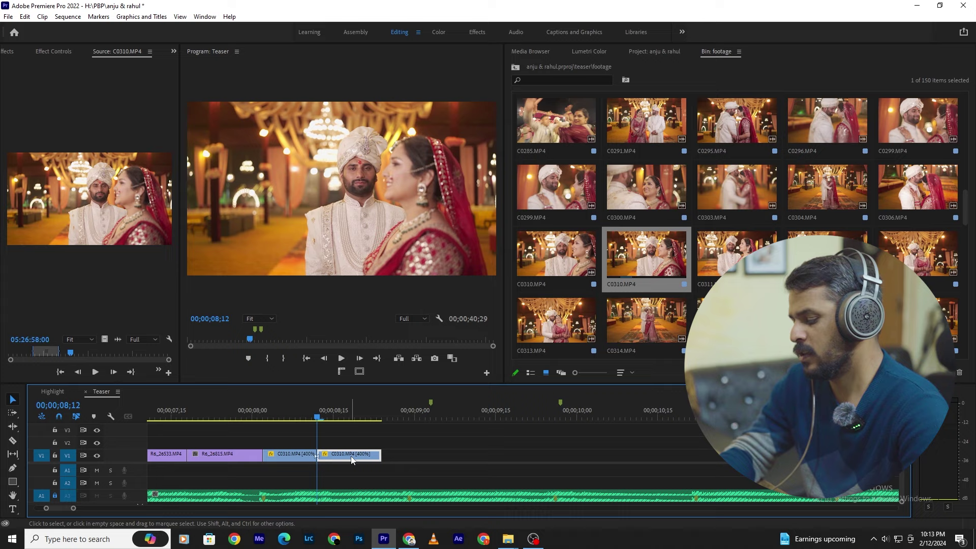
key(ctrl+r)
text(100)
key(Return)
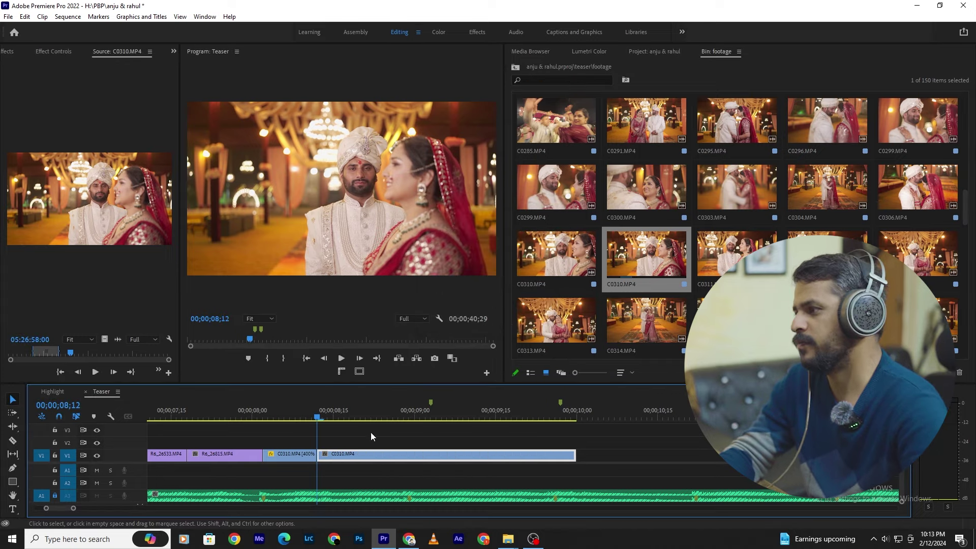
Step: Trim the normal-speed C0310 piece back to the playhead and zoom out to the whole sequence
click(276, 422)
click(410, 456)
key(ctrl+z)
key(backslash)
scroll(703, 211, up, 3)
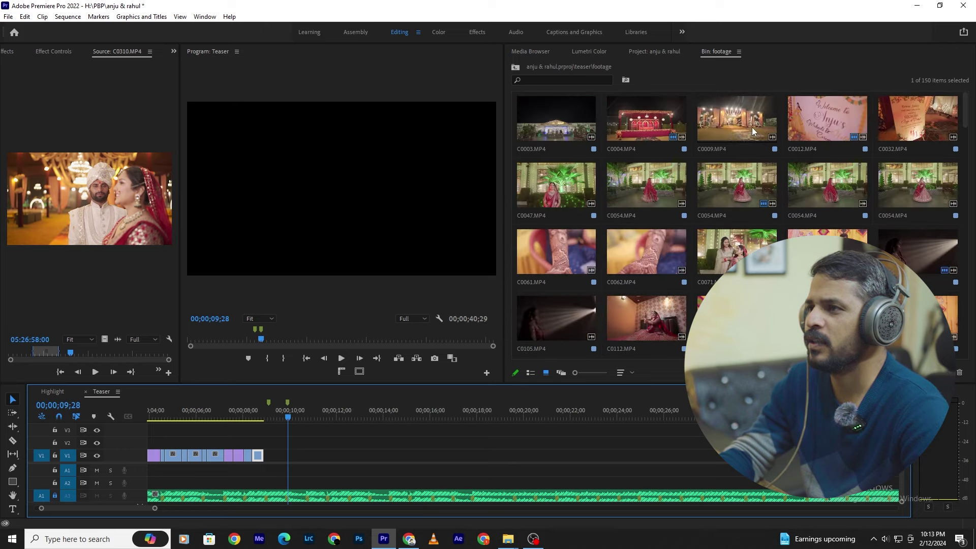
Step: Append the night venue clip C0003 to the end of V1
double_click(544, 127)
key(space)
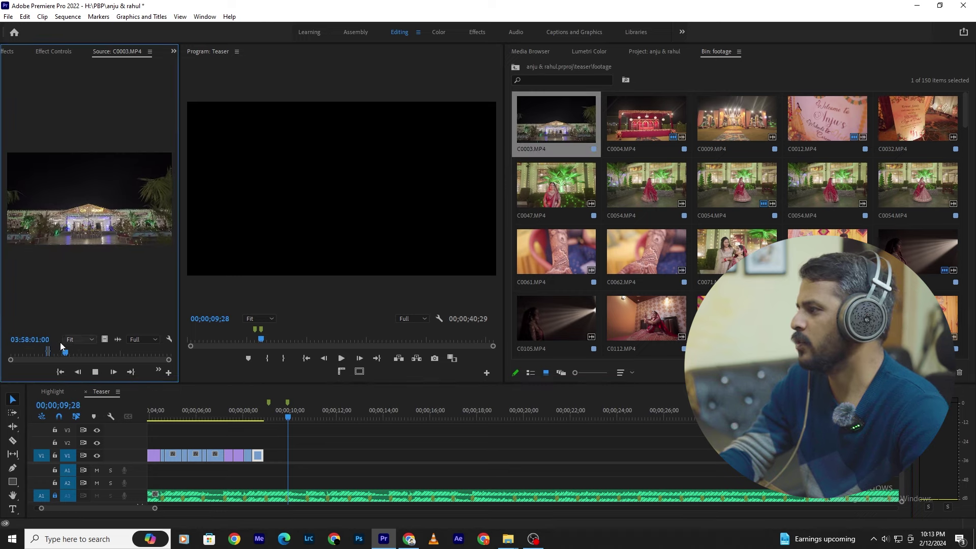
key(period)
scroll(710, 271, down, 1)
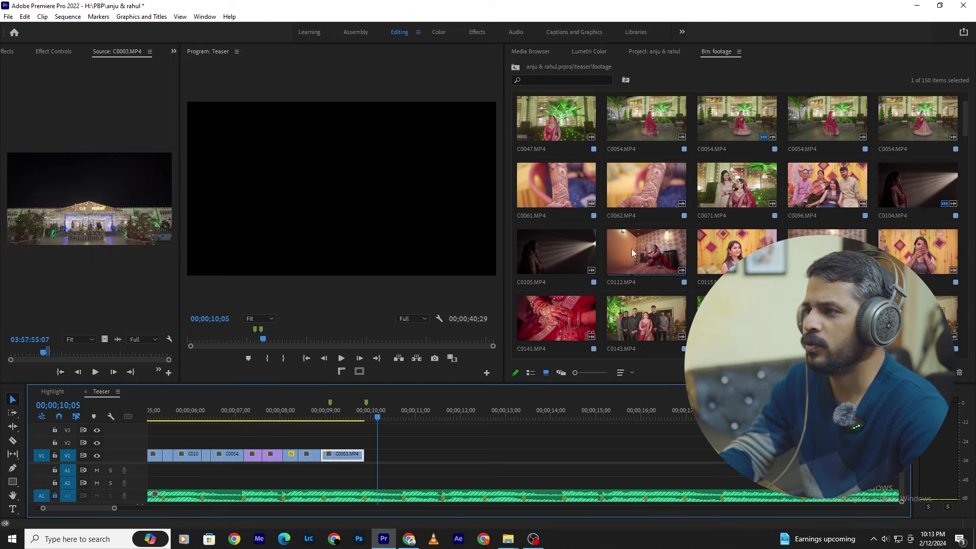
scroll(553, 253, down, 1)
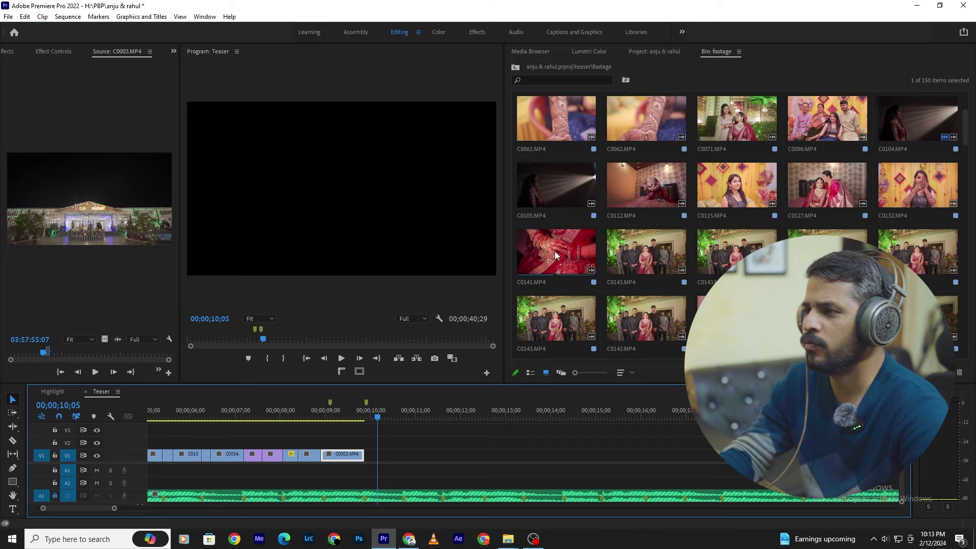
scroll(556, 255, down, 1)
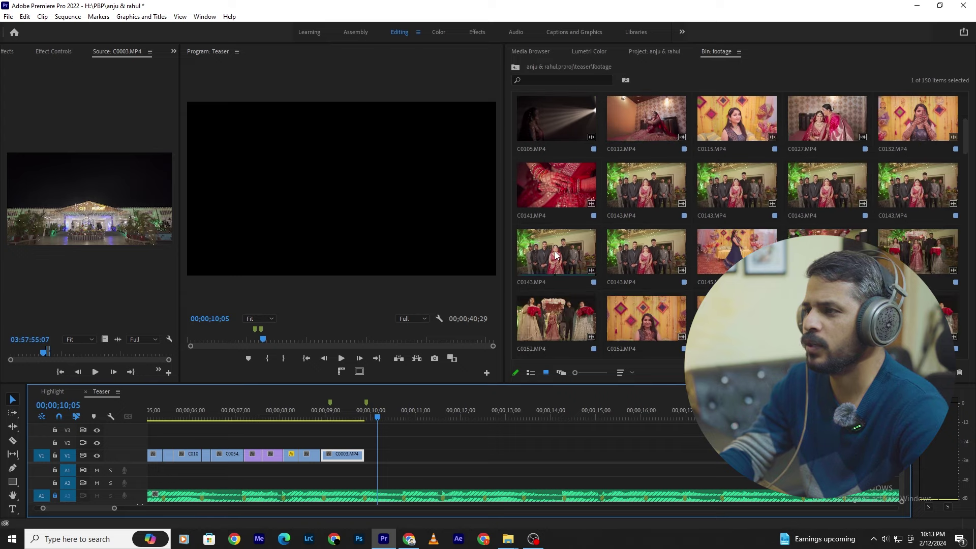
Step: Add the C0145 dance shot to V1 after C0003
double_click(730, 255)
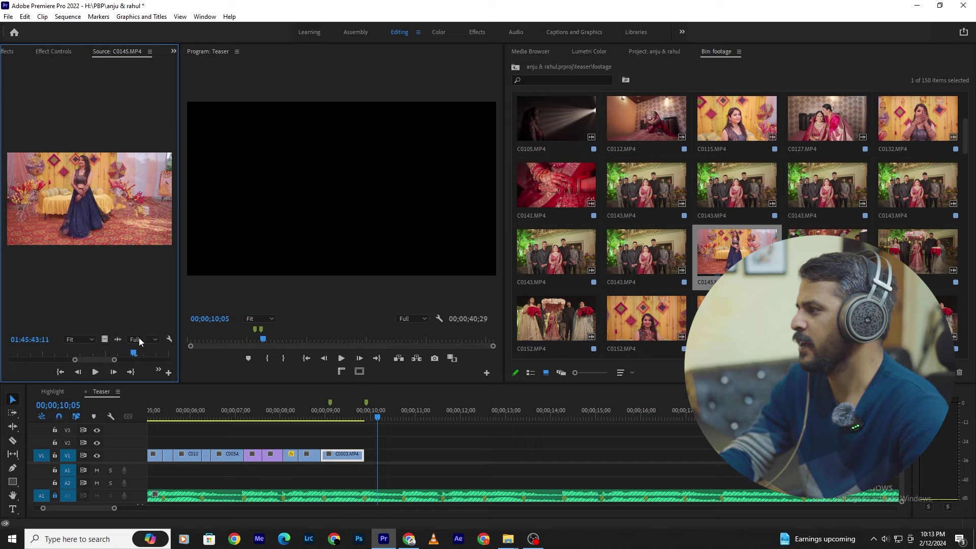
mouse_move(127, 355)
mouse_down()
mouse_move(111, 364)
mouse_move(38, 355)
mouse_move(48, 352)
mouse_up()
drag(104, 339, 364, 455)
click(342, 405)
click(443, 460)
key(space)
Step: Zoom out and play the sequence from 02;08 through the last clip
key(minus)
key(minus)
key(minus)
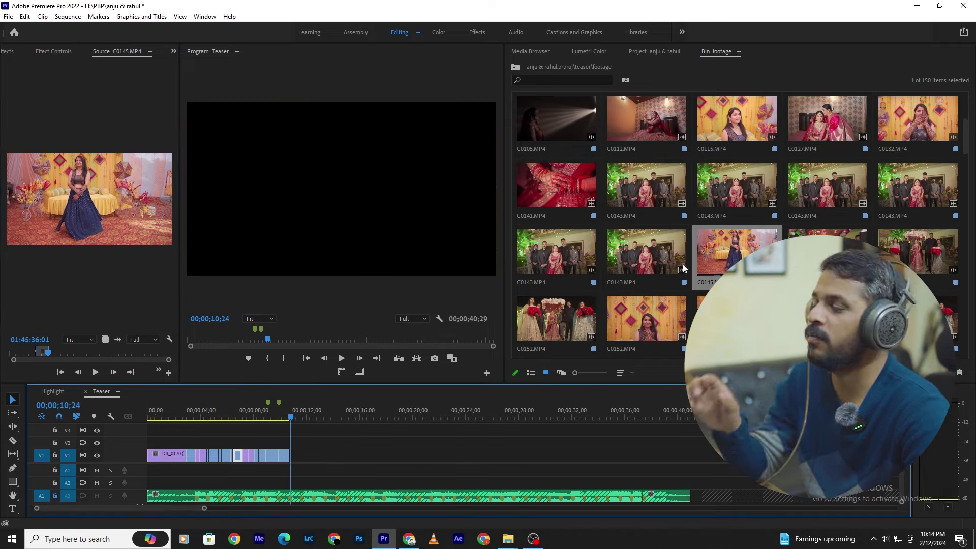
click(178, 411)
key(space)
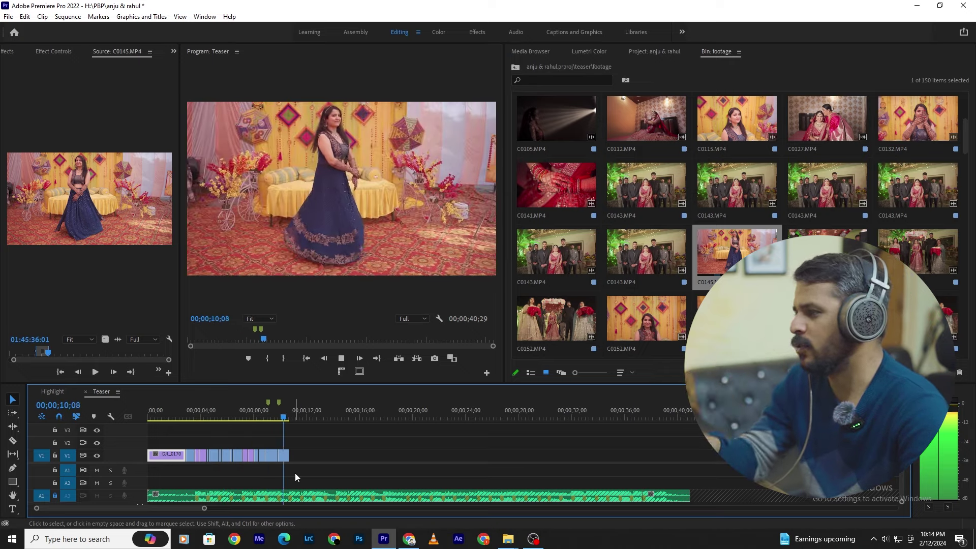
key(space)
scroll(736, 219, up, 3)
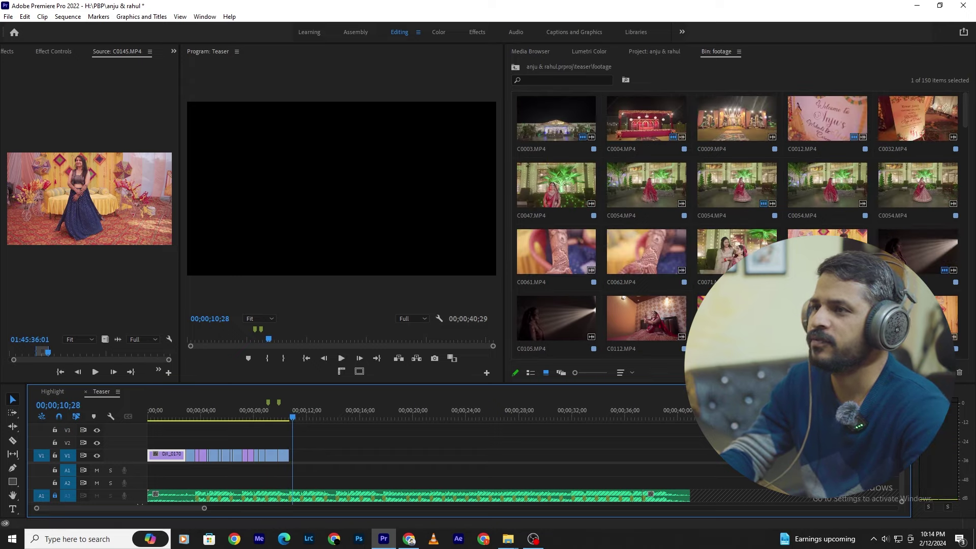
Step: Pick a start point in C0605 and add it to V1 after 10;28
scroll(736, 219, down, 3)
scroll(737, 219, down, 3)
scroll(737, 218, down, 3)
scroll(737, 218, down, 3)
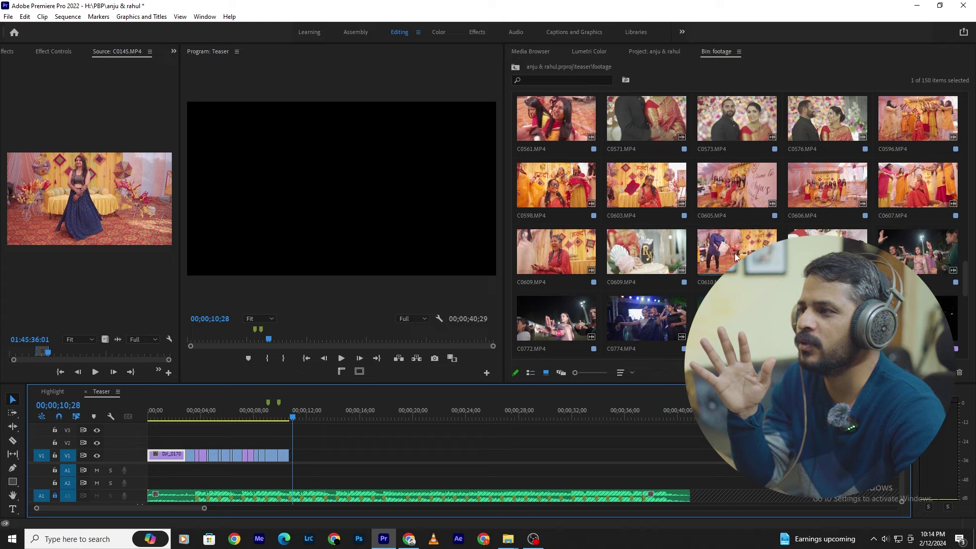
double_click(716, 190)
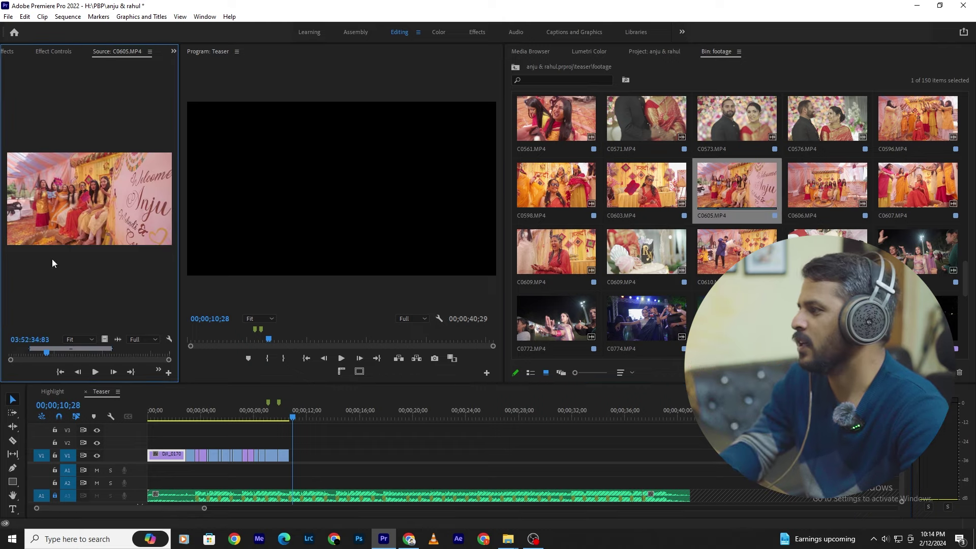
click(53, 354)
key(space)
mouse_move(53, 356)
mouse_down()
mouse_move(31, 356)
mouse_move(44, 355)
mouse_up()
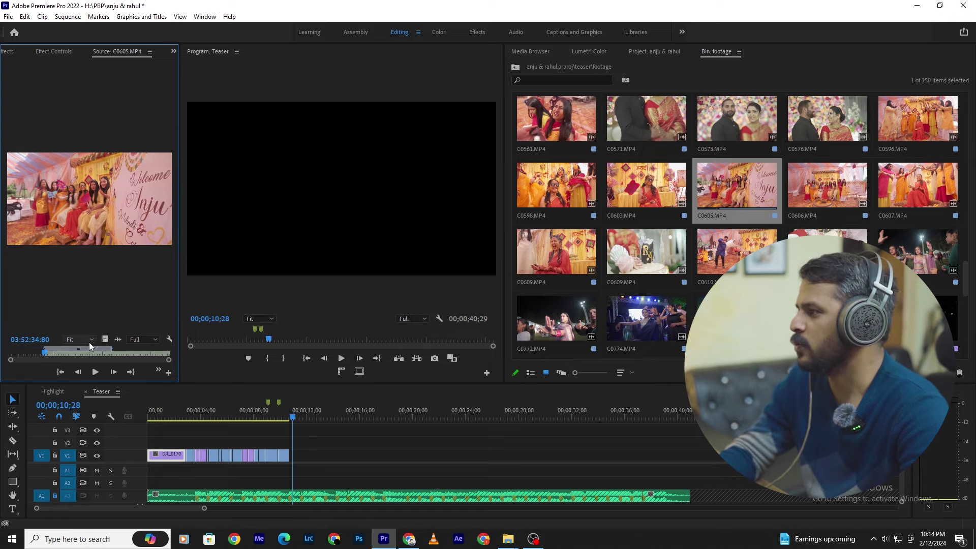
key(=)
mouse_move(294, 467)
mouse_down()
mouse_move(291, 456)
mouse_move(300, 481)
mouse_up()
Step: Shorten the end of the A2 audio clip under C0605 and review the ending
click(268, 409)
key(space)
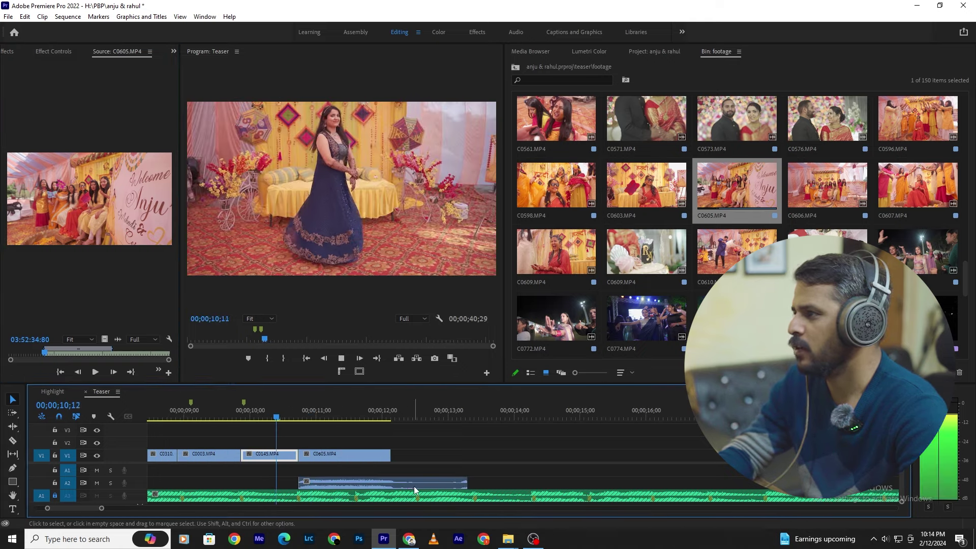
click(413, 484)
key(space)
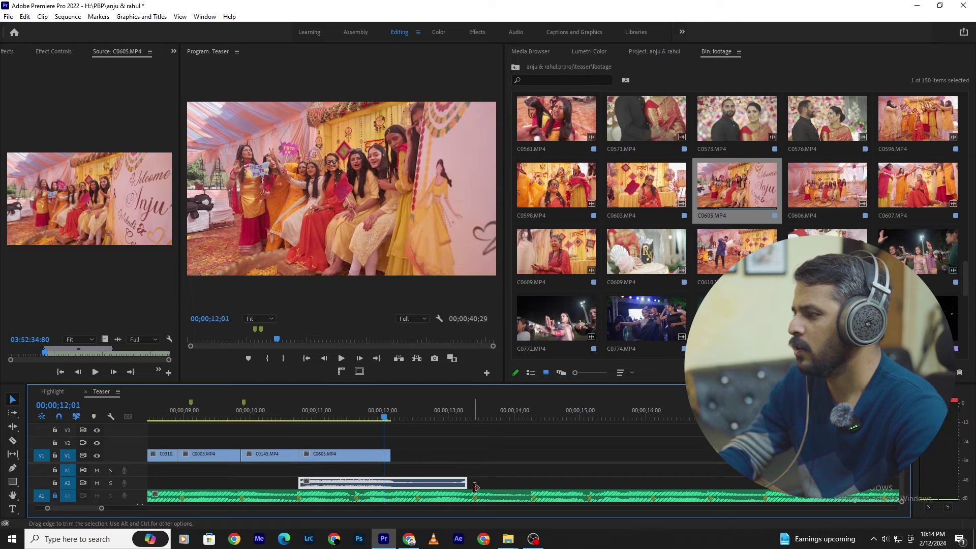
drag(465, 483, 390, 482)
click(283, 416)
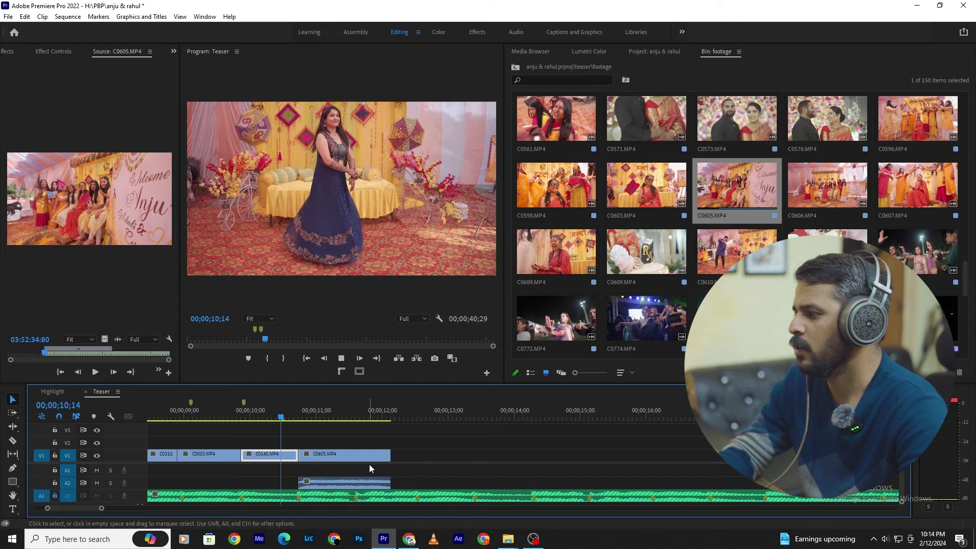
click(374, 463)
key(space)
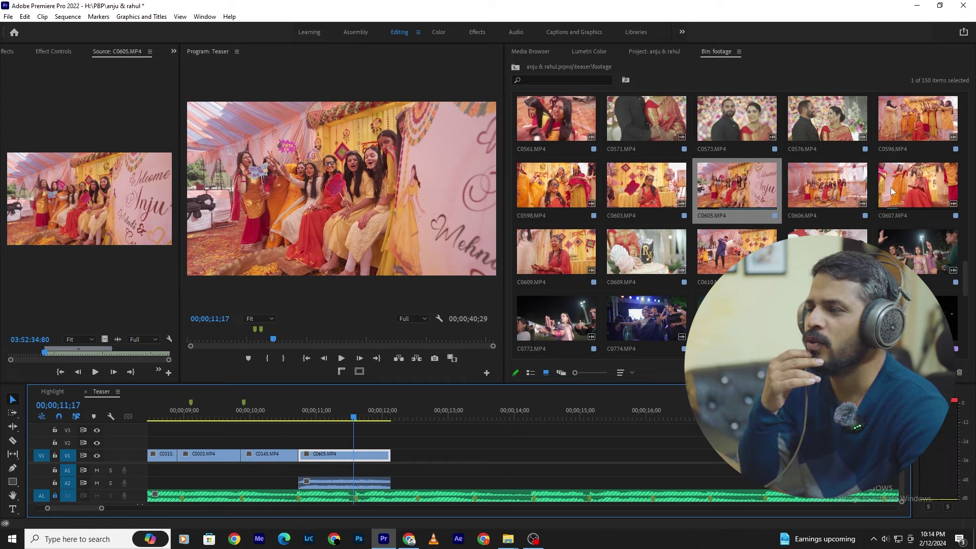
scroll(675, 244, down, 5)
Step: Place R6_26245 on V2 above the end of C0605 and play it back to 12;03
scroll(675, 243, down, 5)
scroll(677, 244, down, 5)
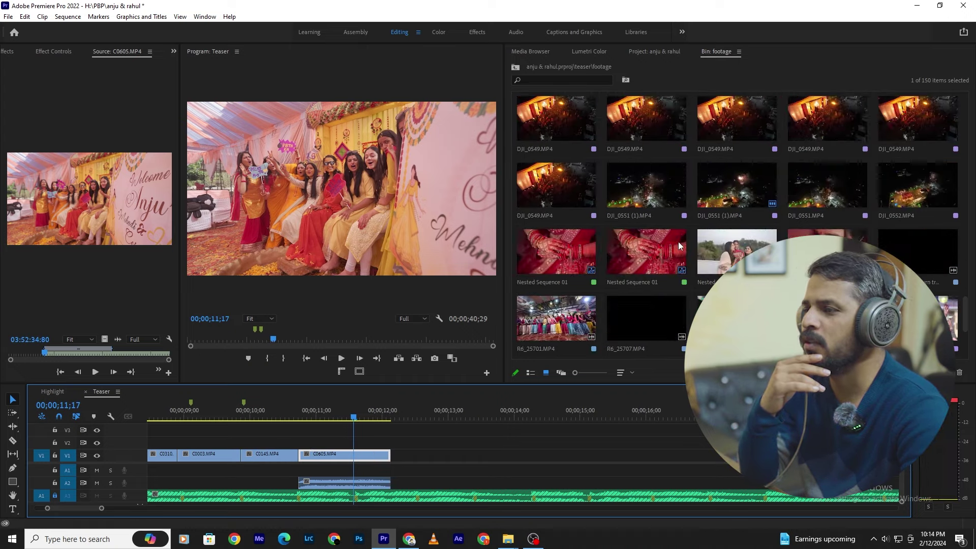
scroll(677, 242, down, 3)
scroll(726, 239, down, 2)
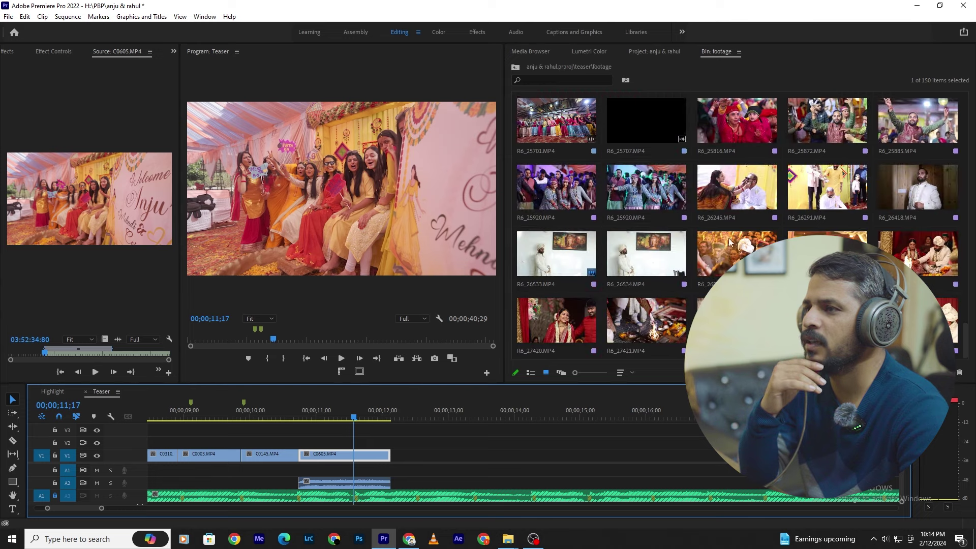
double_click(765, 174)
mouse_move(98, 354)
mouse_down()
mouse_move(71, 359)
mouse_move(377, 455)
mouse_move(359, 444)
mouse_up()
click(332, 419)
key(space)
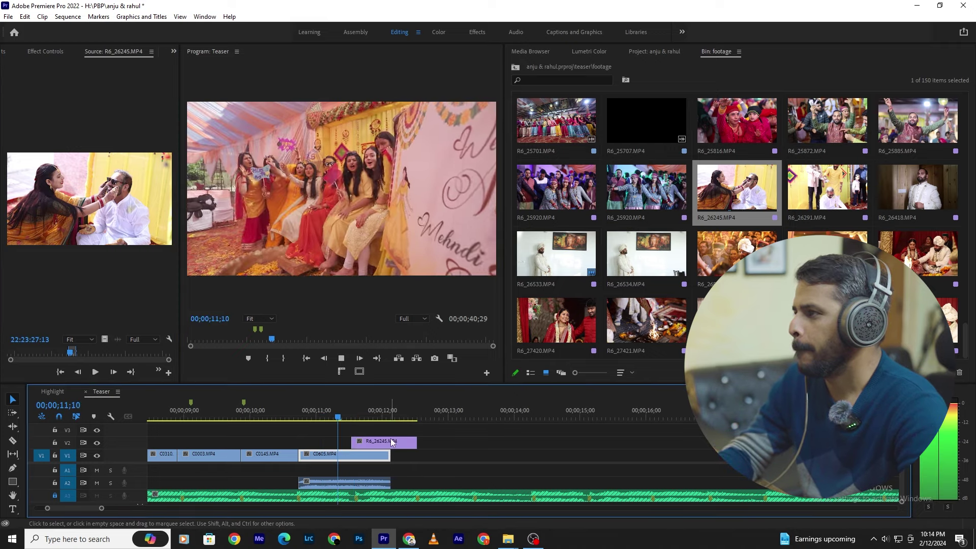
key(space)
Step: Shorten the end of the A2 audio clip and replay the sequence from 11;13
drag(388, 483, 354, 497)
key(space)
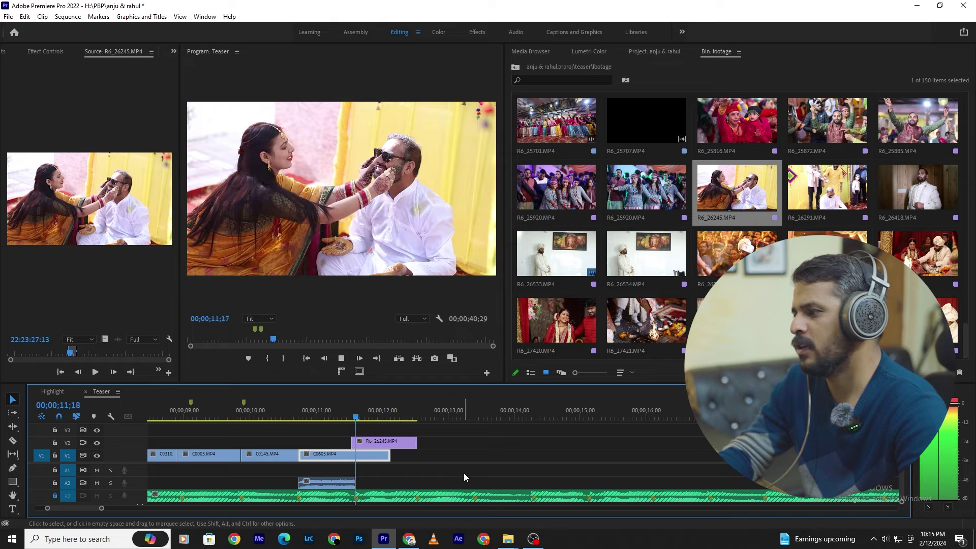
key(space)
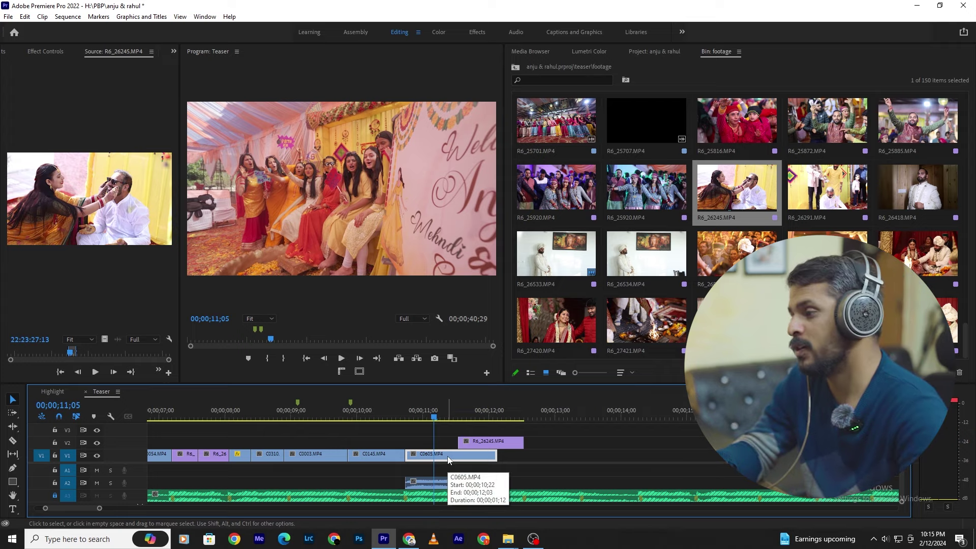
click(455, 404)
key(space)
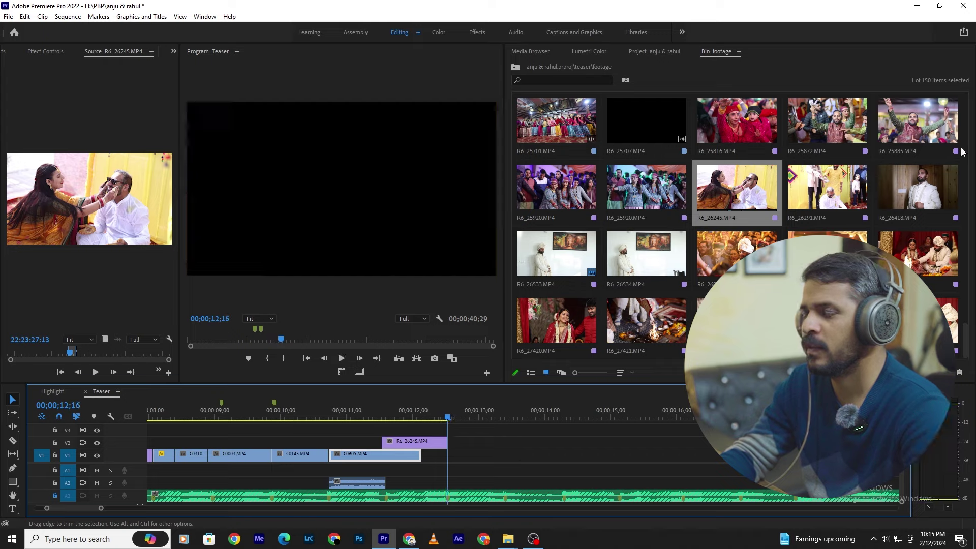
Step: Mark an In/Out section of R6_26291 and place it on V1 after C0605
double_click(807, 198)
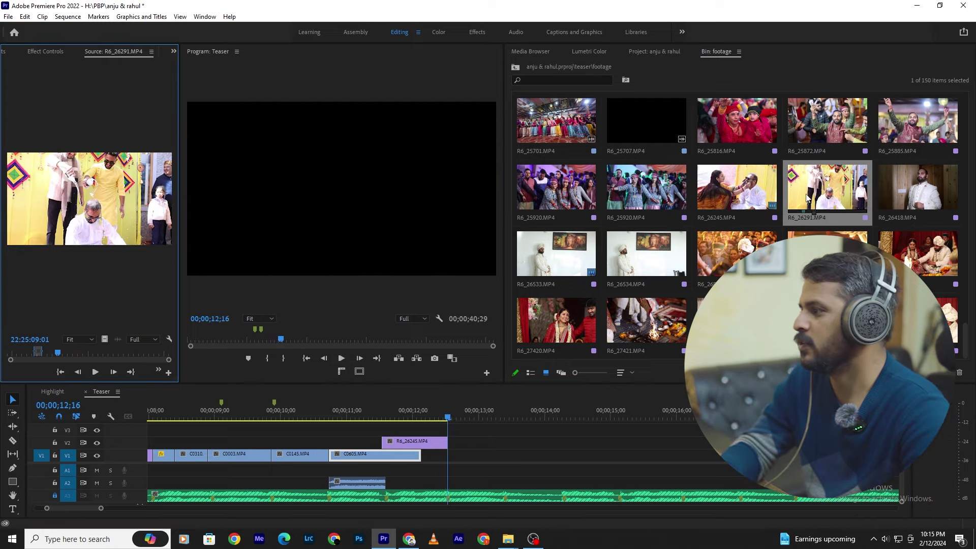
mouse_move(58, 352)
mouse_down()
mouse_move(128, 364)
mouse_move(79, 370)
mouse_move(107, 352)
mouse_move(449, 465)
mouse_up()
key(i)
key(o)
click(386, 415)
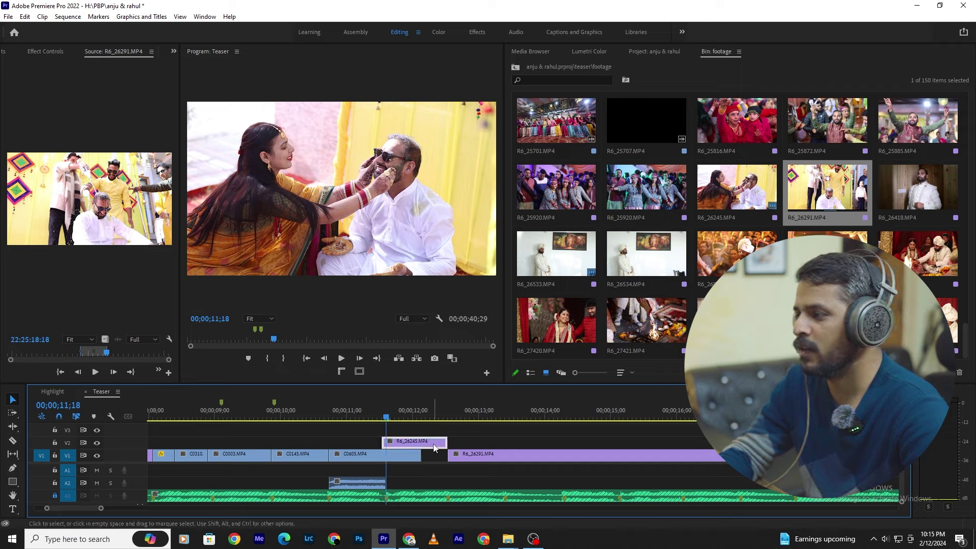
scroll(492, 459, down, 2)
click(489, 459)
key(space)
Step: Trim R6_26291 so it ends near 14;01 and return the playhead to 13;06
key(w)
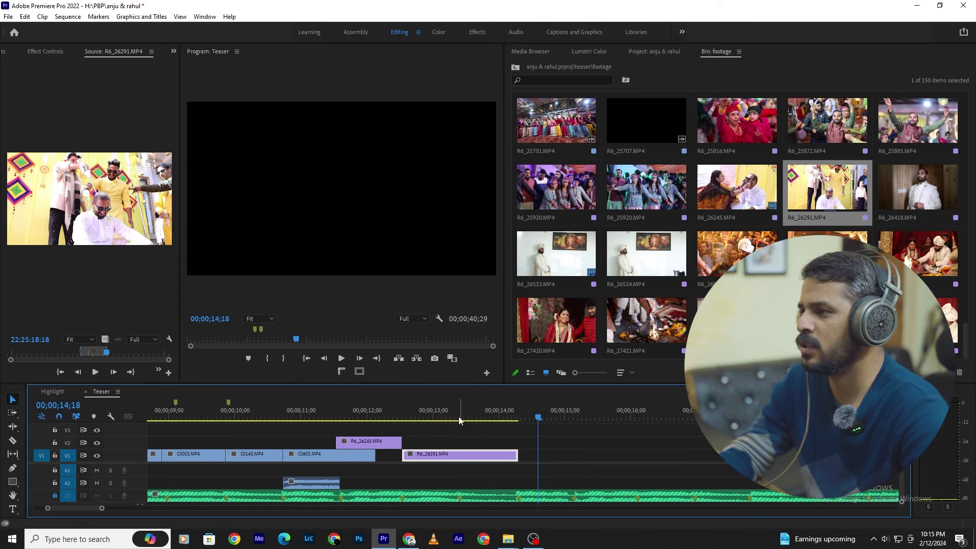
click(446, 418)
scroll(736, 219, up, 3)
scroll(736, 219, up, 3)
scroll(736, 218, up, 3)
scroll(736, 219, up, 2)
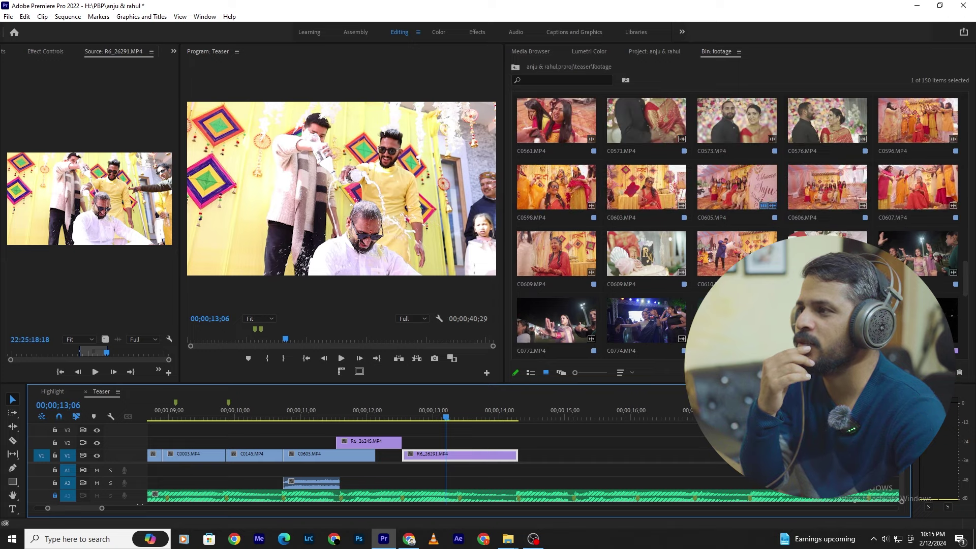
Step: Preview C0598, C0603 and C0596 as candidate shots in the Source monitor
double_click(547, 186)
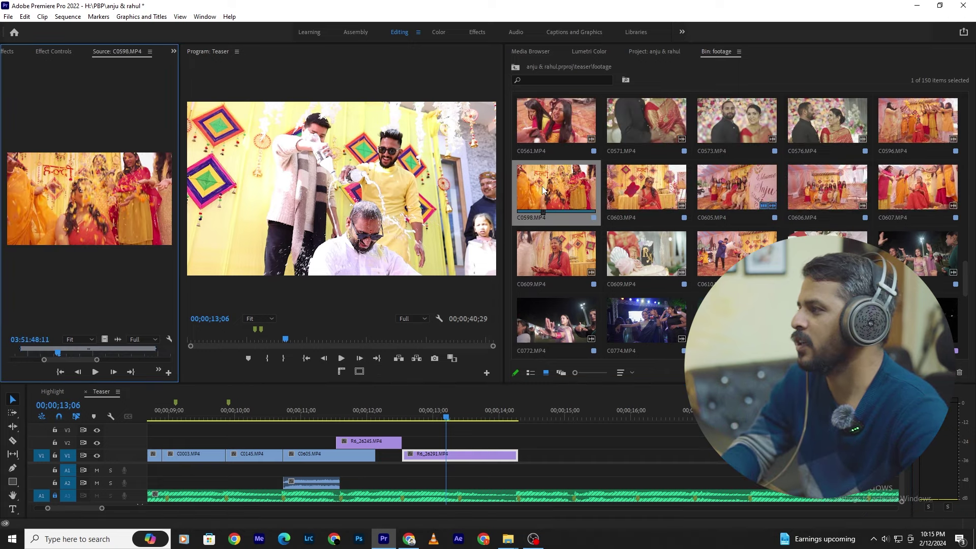
double_click(628, 193)
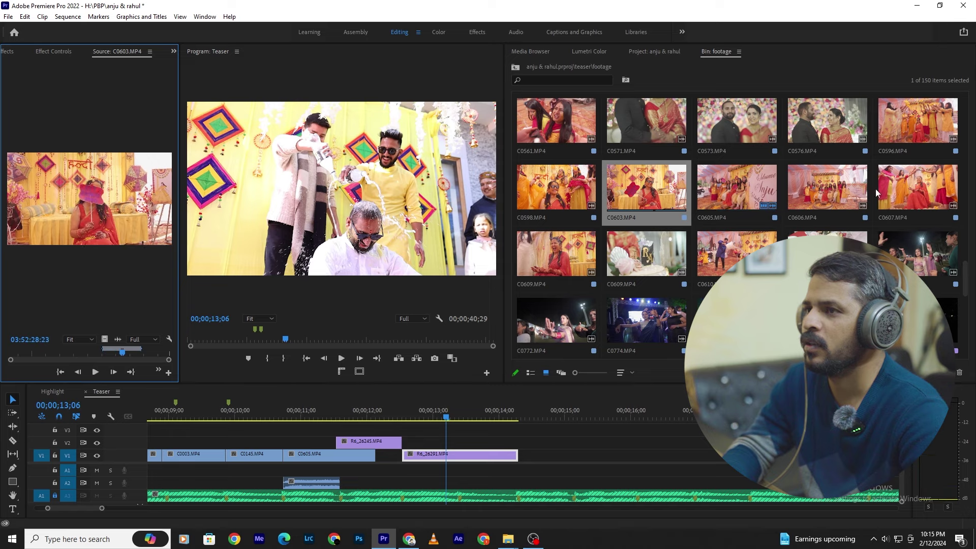
double_click(916, 141)
key(space)
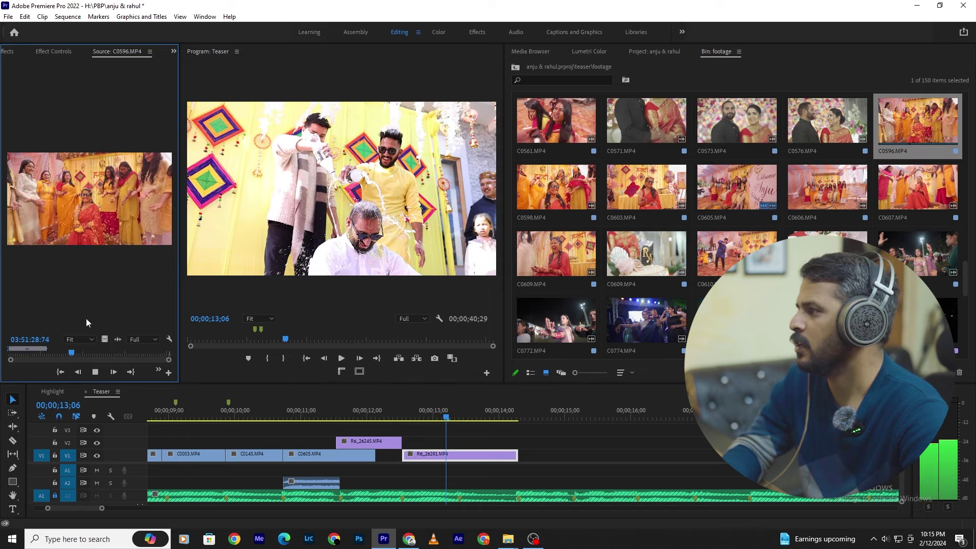
click(33, 352)
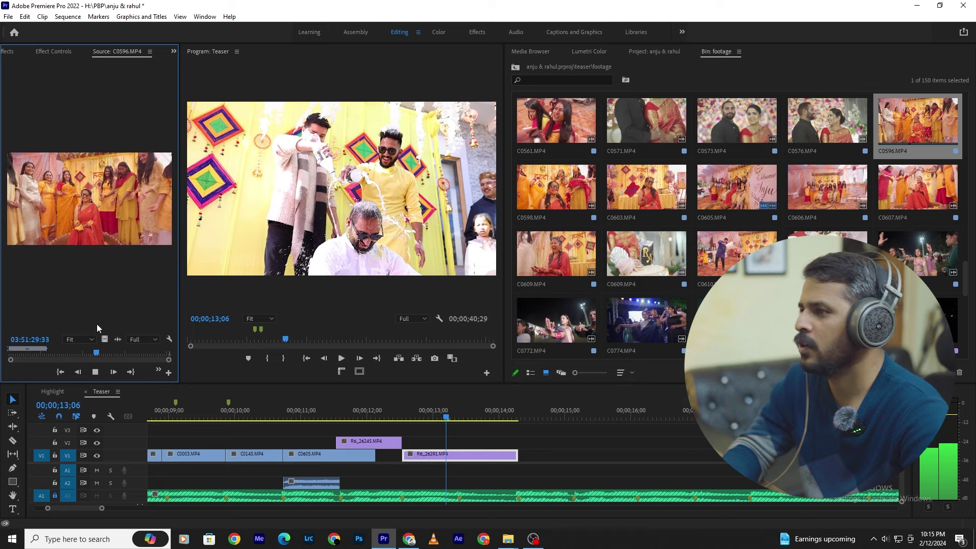
key(space)
Step: Mark an Out point in C0610 and bring its sound onto A2 under R6_26291
double_click(745, 253)
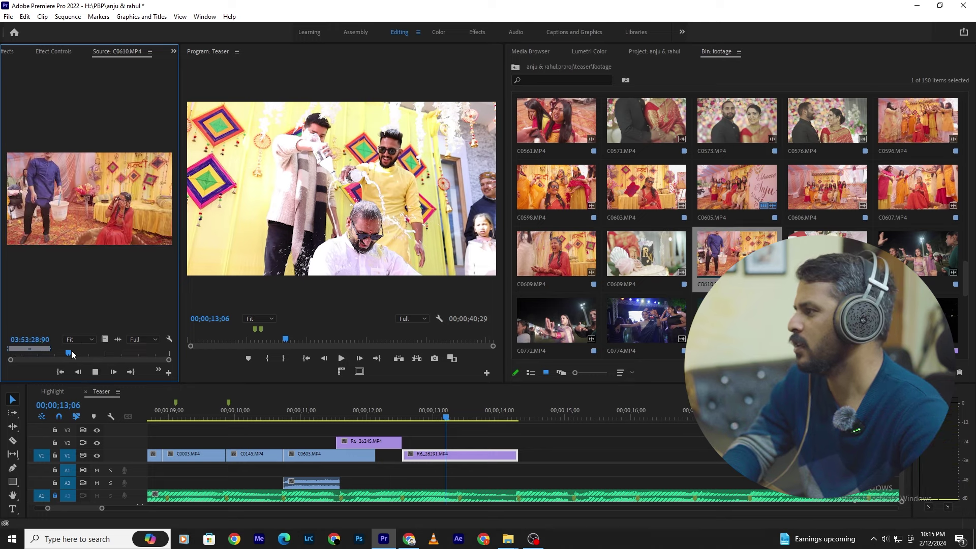
key(space)
click(34, 351)
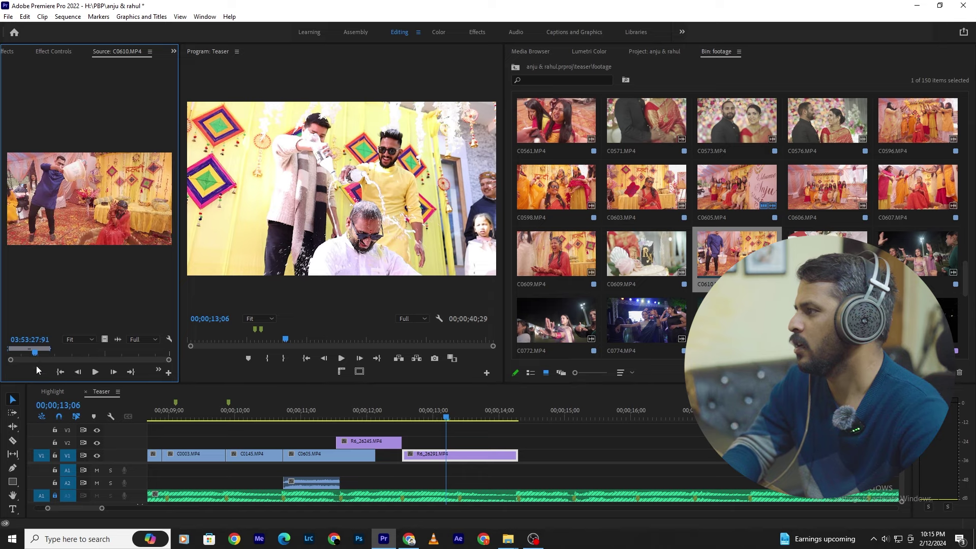
key(space)
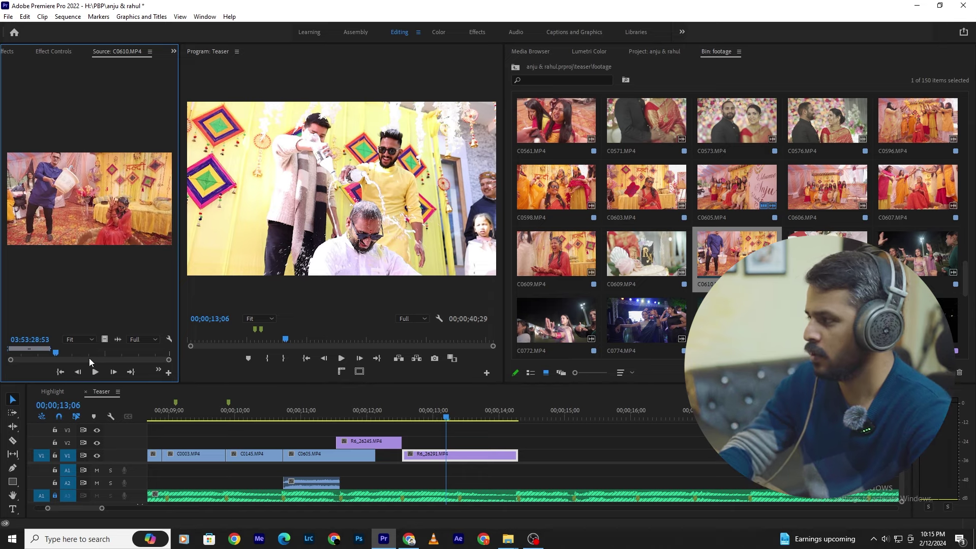
drag(56, 359, 53, 361)
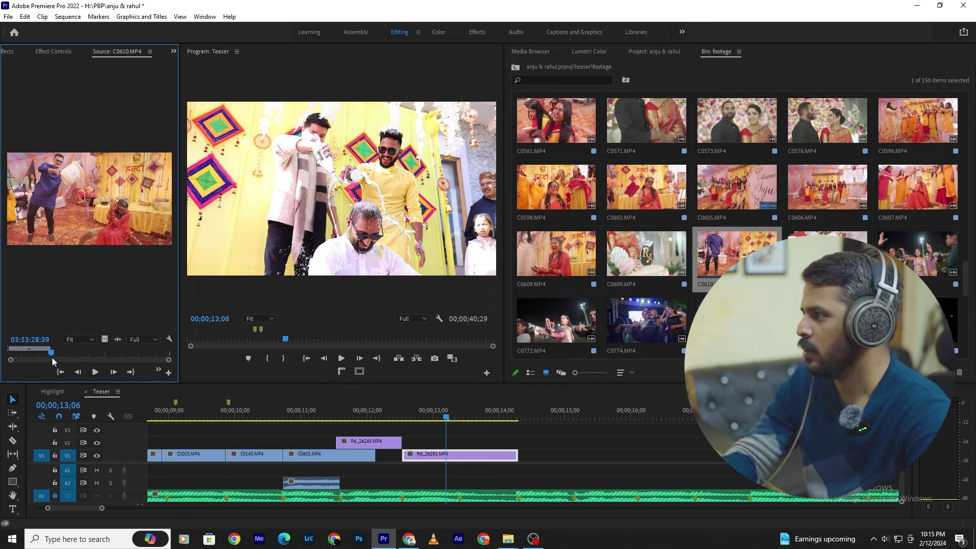
key(space)
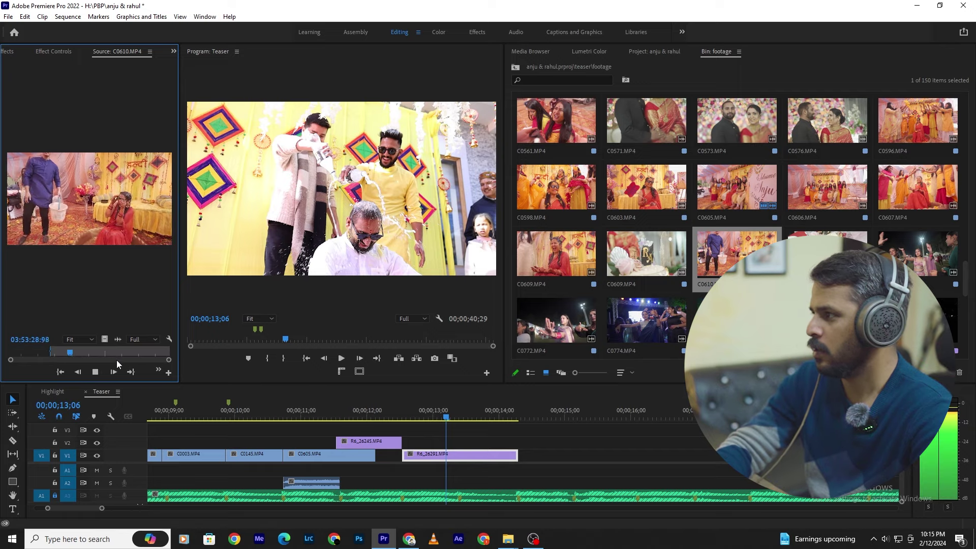
key(o)
mouse_move(104, 338)
mouse_down()
mouse_move(404, 491)
mouse_move(95, 358)
mouse_up()
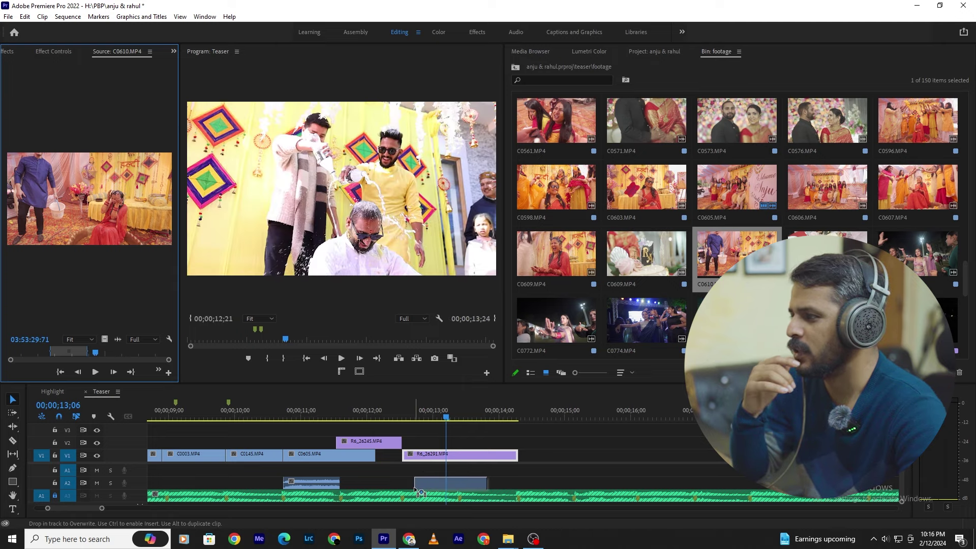
drag(406, 491, 406, 484)
key(shift+k)
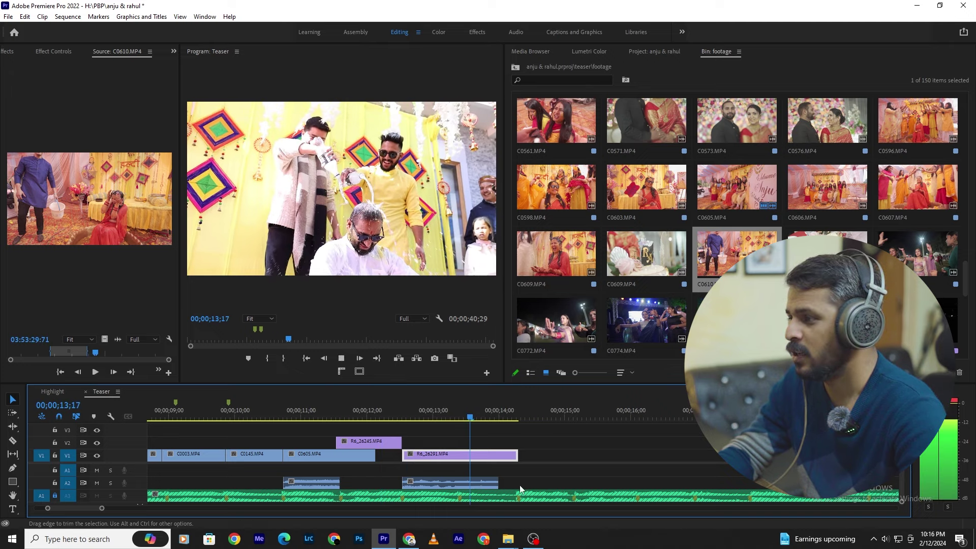
Step: Lengthen the C0610 sound on A2 and move the C0605 audio to A1 near 13 seconds
mouse_move(476, 482)
mouse_down()
mouse_move(557, 488)
mouse_move(529, 485)
mouse_up()
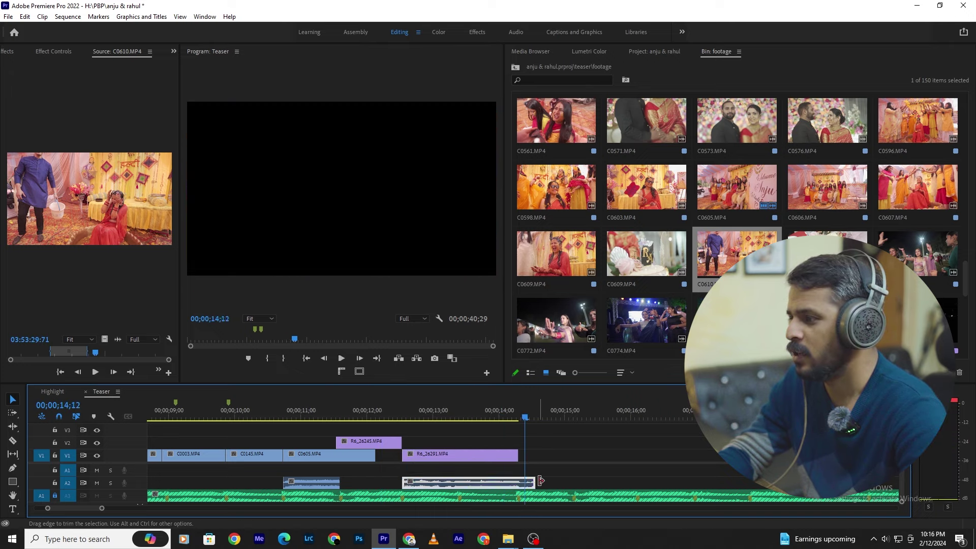
click(305, 413)
click(333, 483)
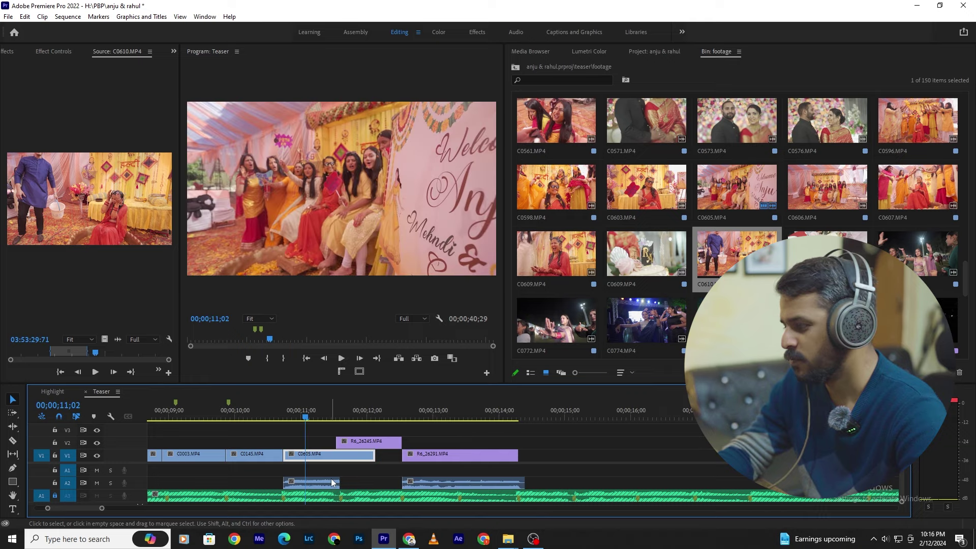
drag(338, 477, 390, 487)
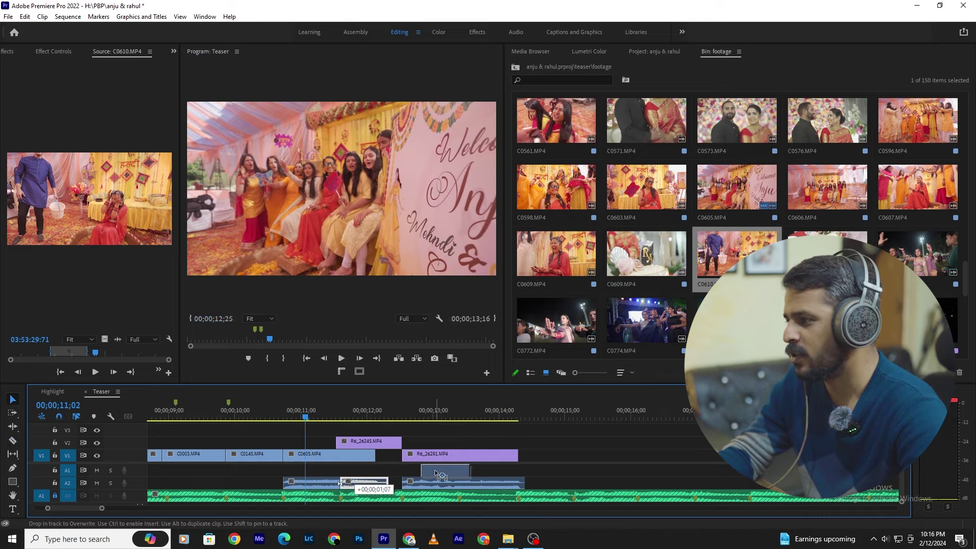
drag(447, 471, 447, 472)
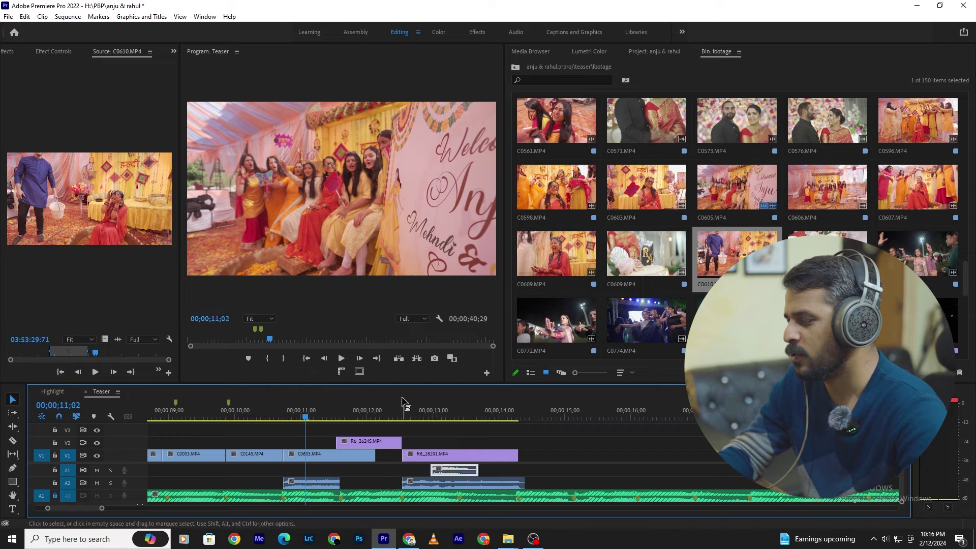
key(space)
Step: Extend the A1 audio clip's start toward 12;20 and review the sequence
click(330, 454)
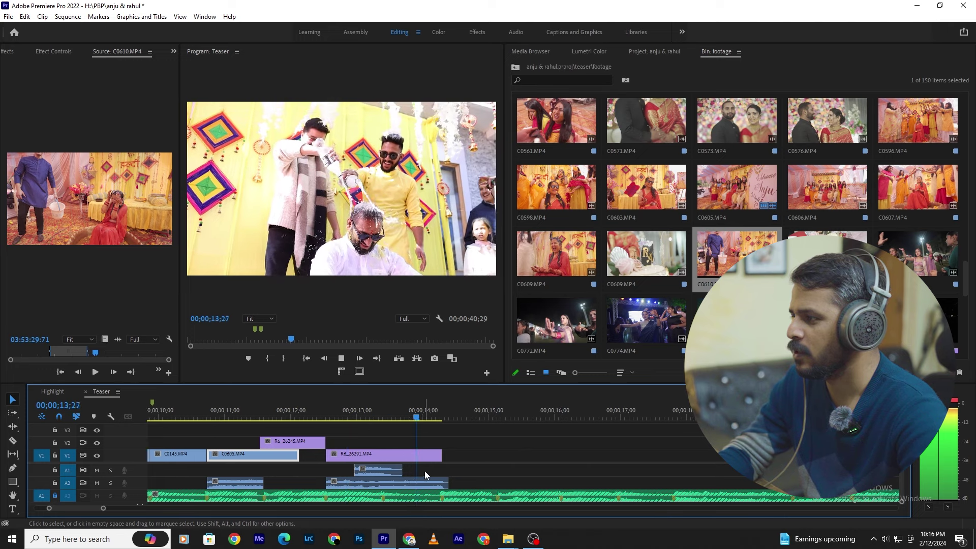
key(space)
click(343, 409)
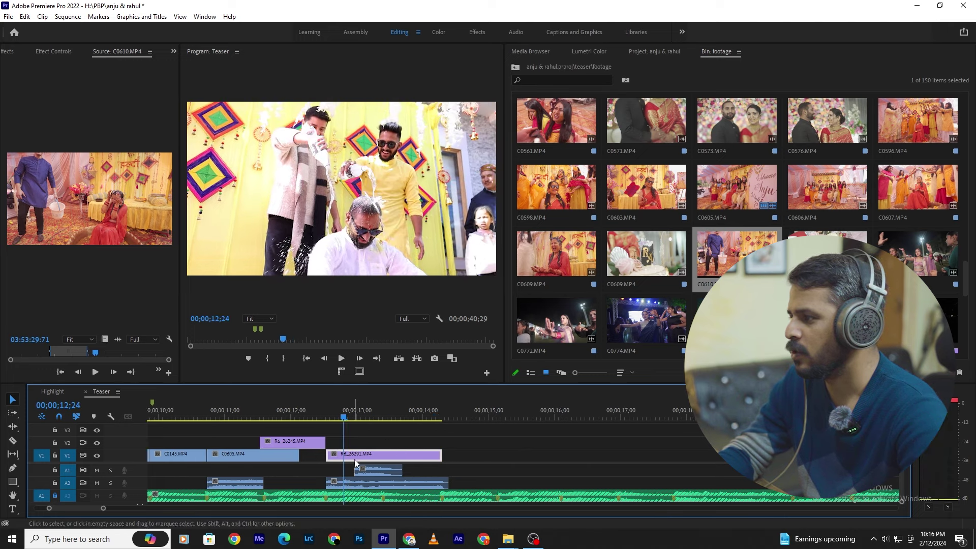
mouse_move(335, 474)
mouse_down()
mouse_move(327, 468)
mouse_move(366, 470)
mouse_up()
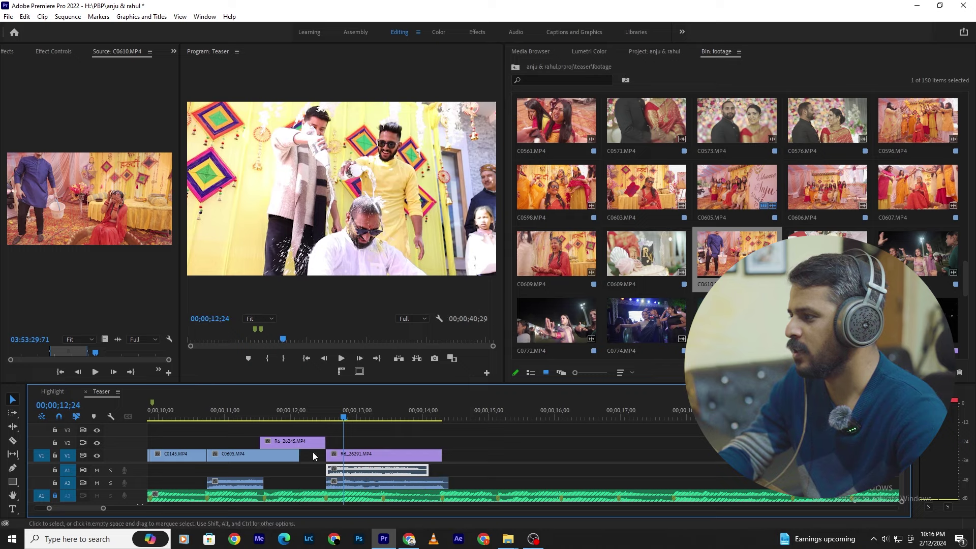
scroll(438, 489, up, 2)
click(270, 453)
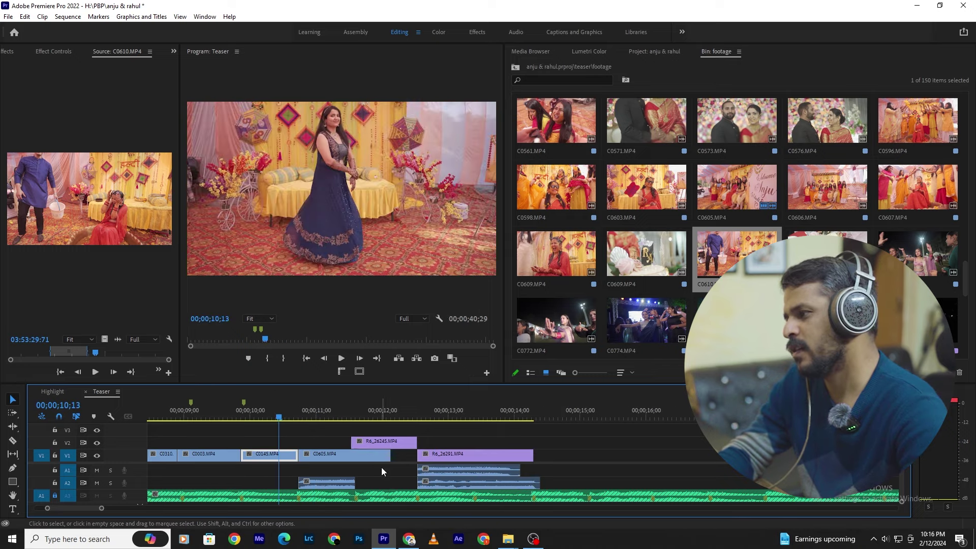
key(space)
scroll(449, 487, down, 1)
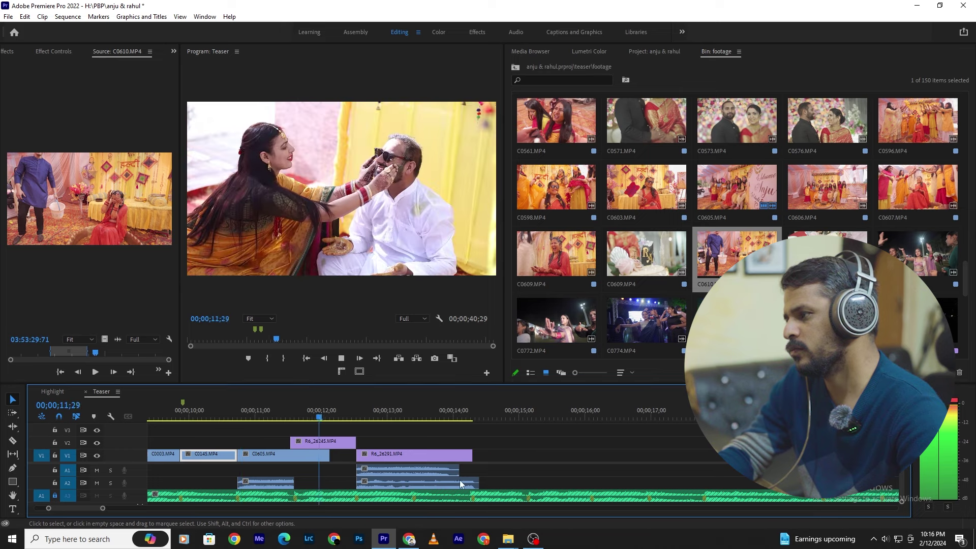
Step: Lower the gain of the audio under R6_26291 by -6 dB and listen back
click(418, 472)
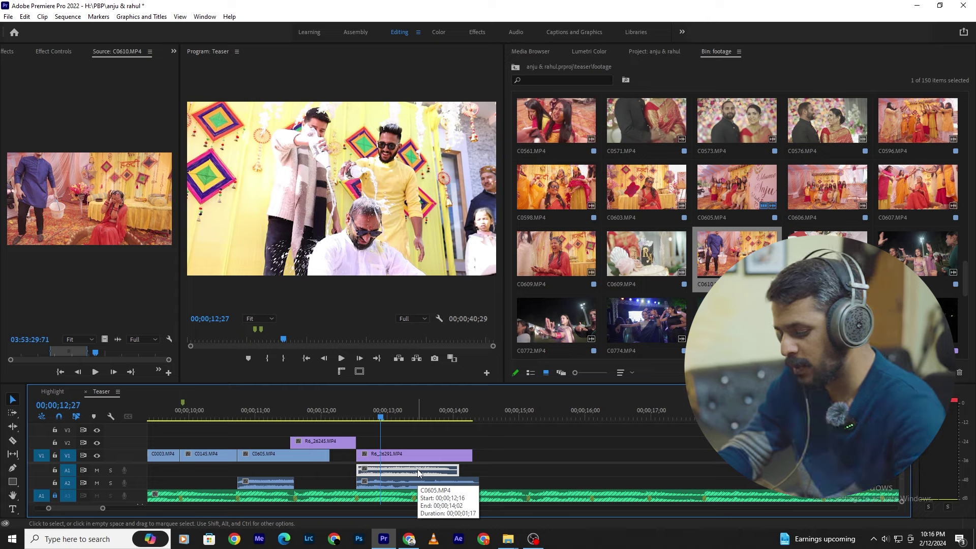
key(g)
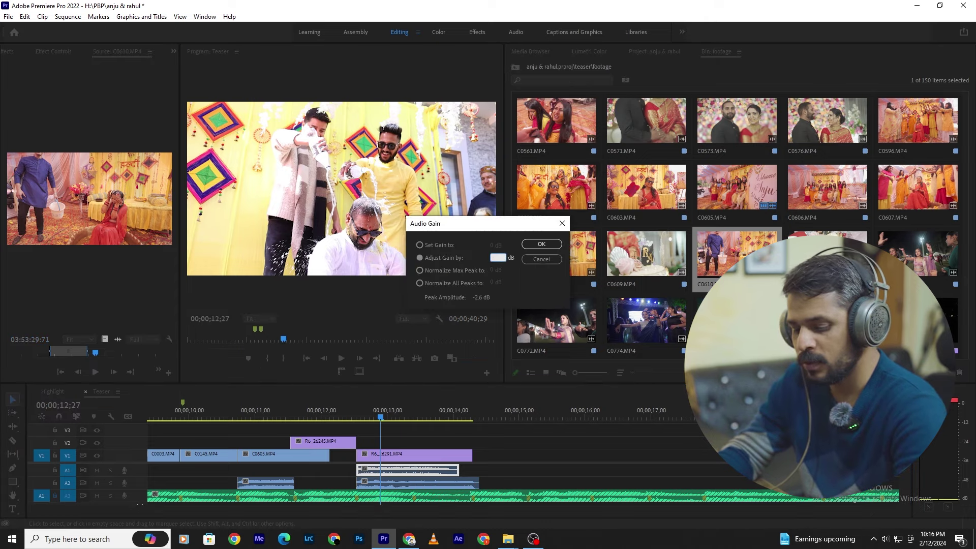
key(Return)
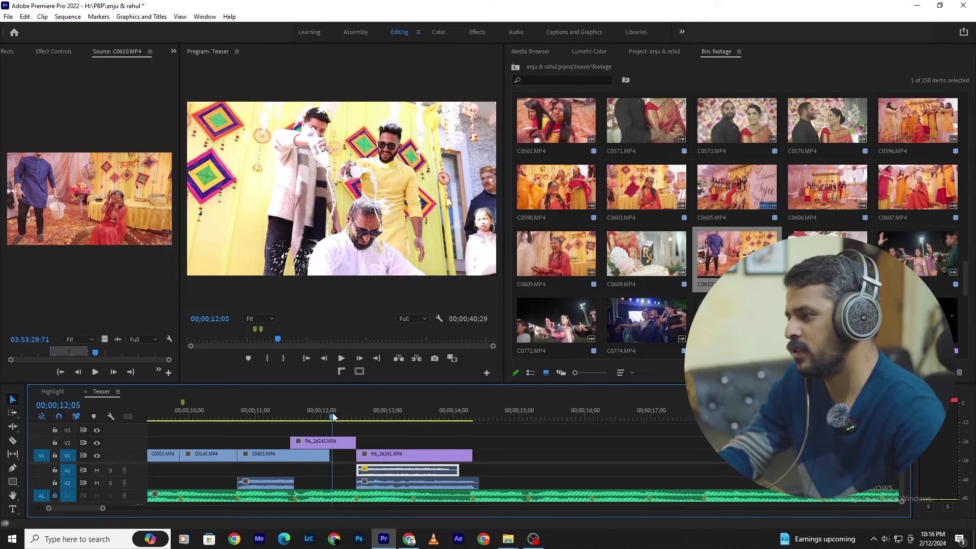
key(space)
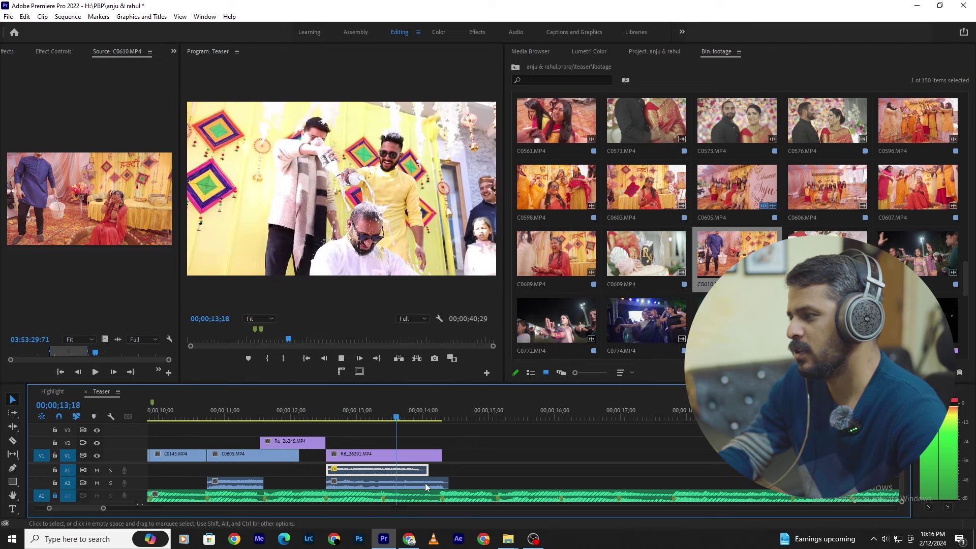
key(space)
click(396, 414)
key(minus)
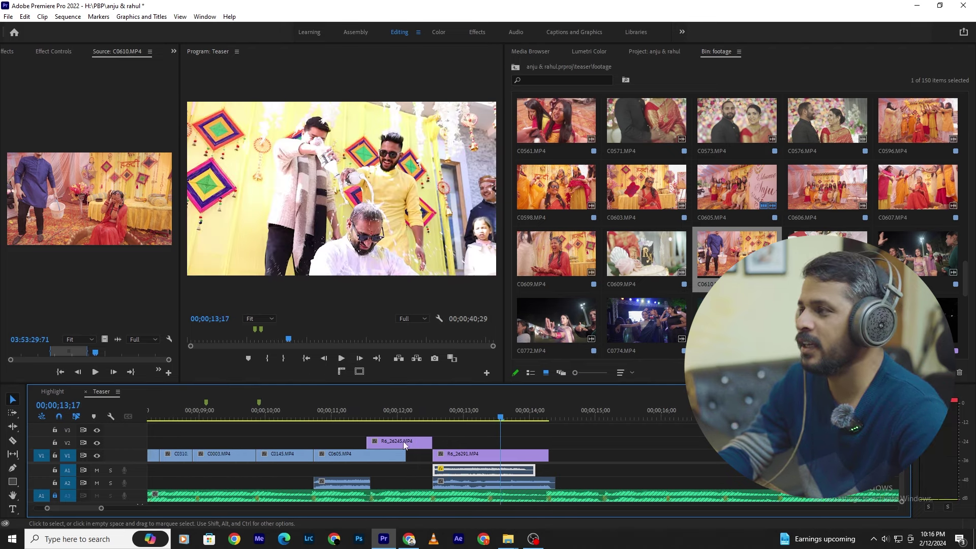
Step: Play the sequence from 10;21, then preview the C0610 source clip
click(383, 406)
key(space)
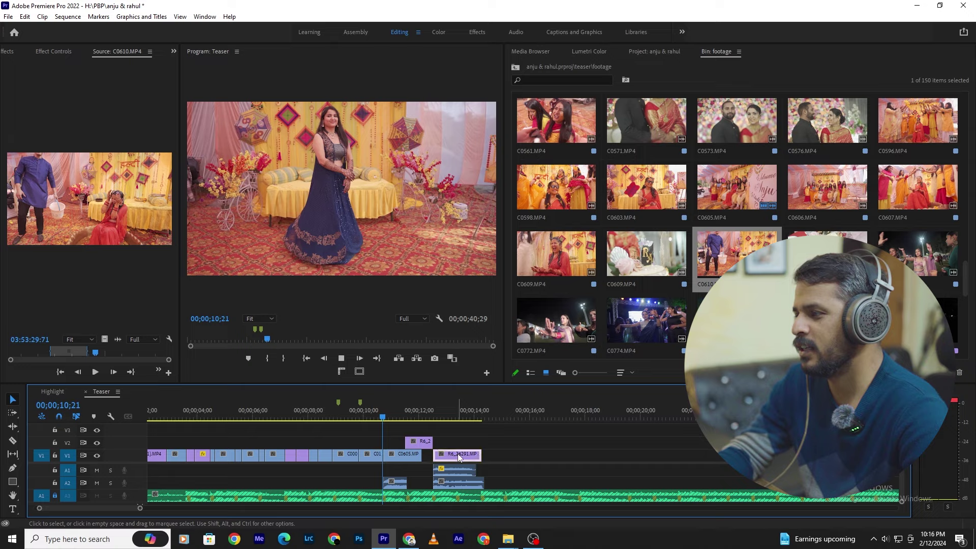
scroll(458, 458, down, 3)
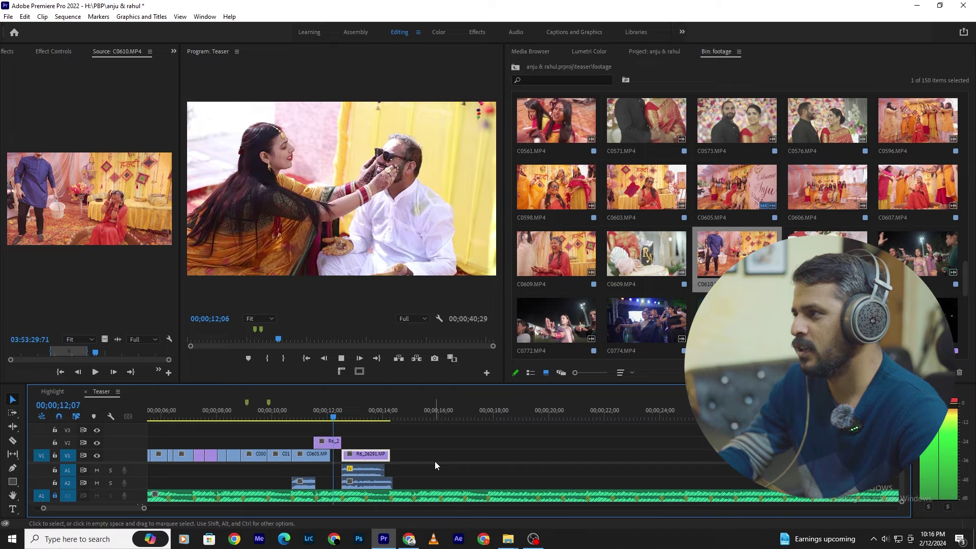
key(space)
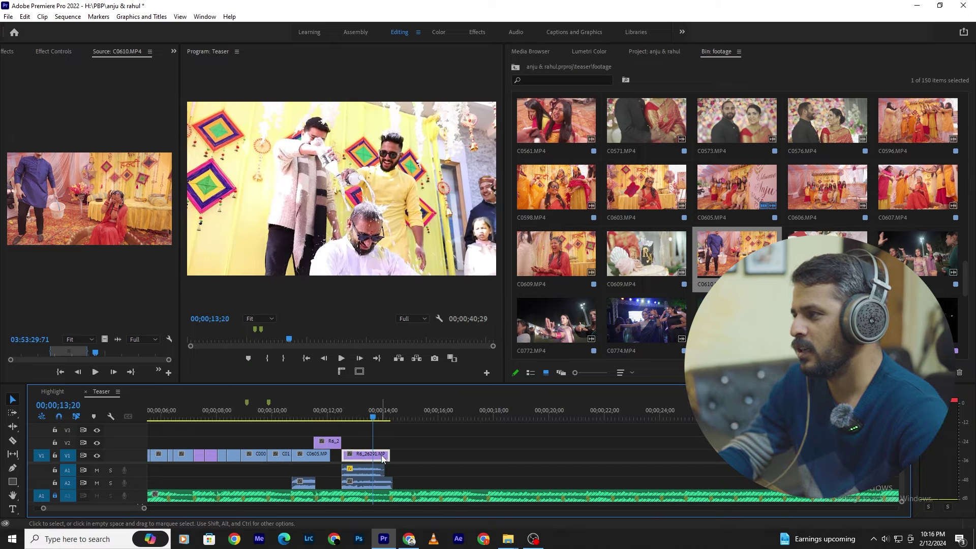
key(Down)
click(139, 376)
key(space)
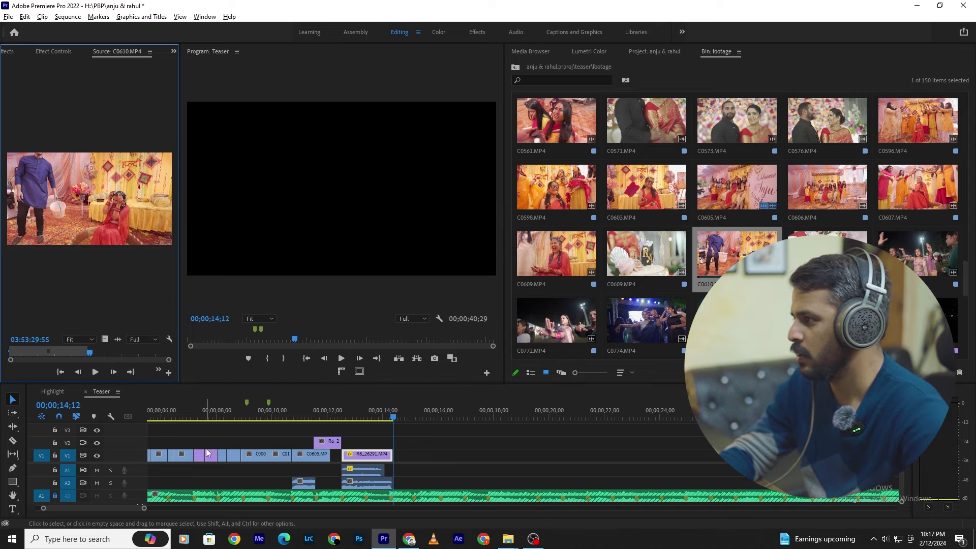
key(minus)
key(minus)
key(minus)
Step: Drop the source clip at about 0:40 on V1, review it, and load C0607
drag(350, 464, 349, 463)
drag(111, 339, 323, 445)
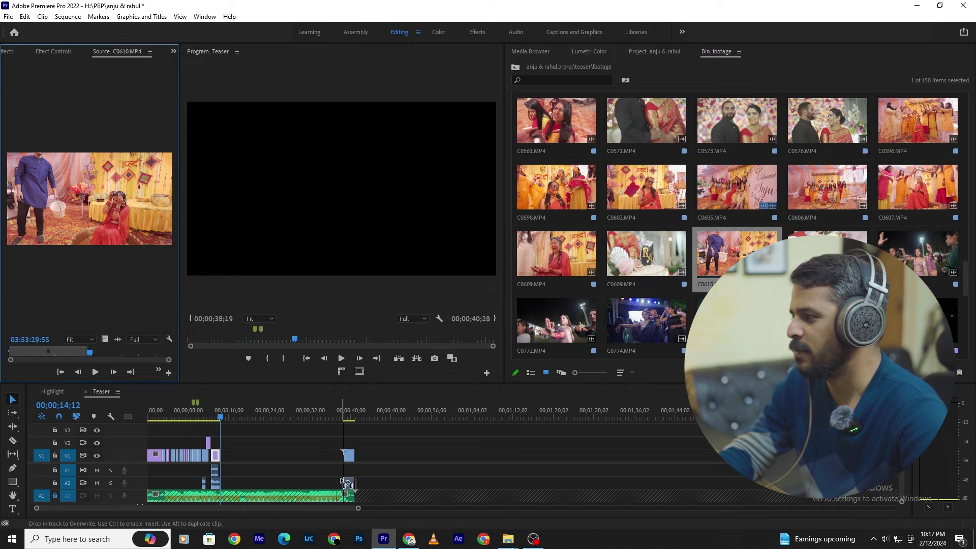
drag(342, 481, 342, 481)
click(338, 416)
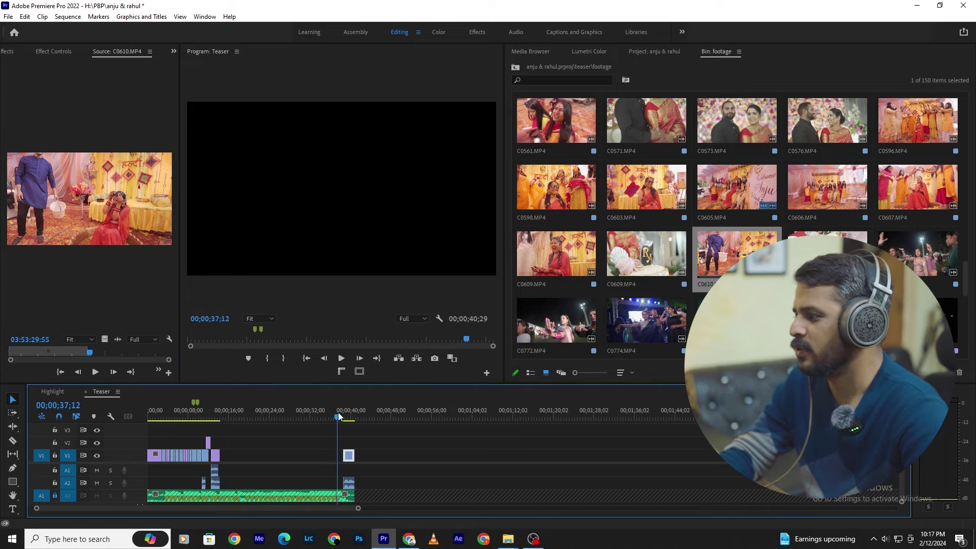
key(space)
key(=)
key(=)
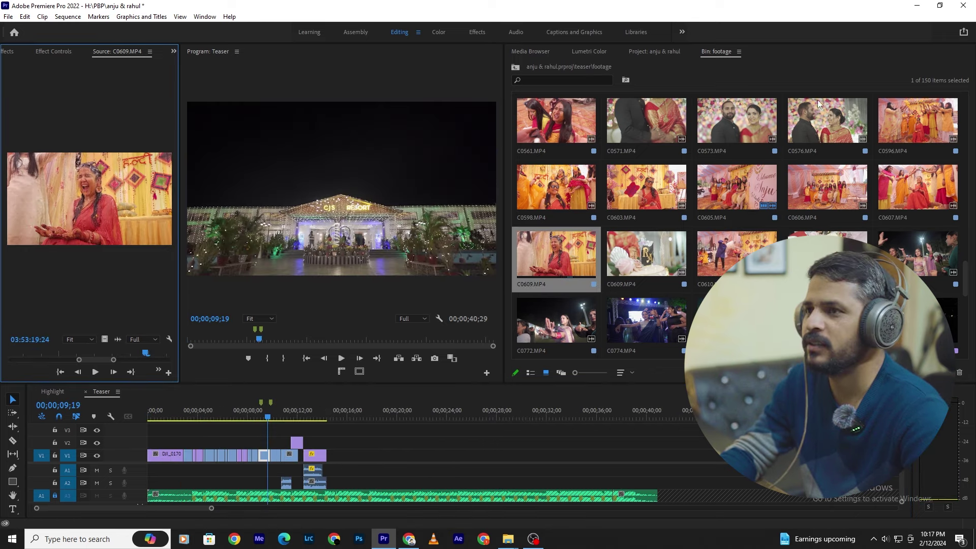
double_click(913, 188)
Step: Place C0607 on V1 after R6_26291 and play the new edit
drag(71, 358, 2, 363)
mouse_move(89, 198)
mouse_down()
mouse_move(346, 477)
mouse_move(332, 464)
mouse_up()
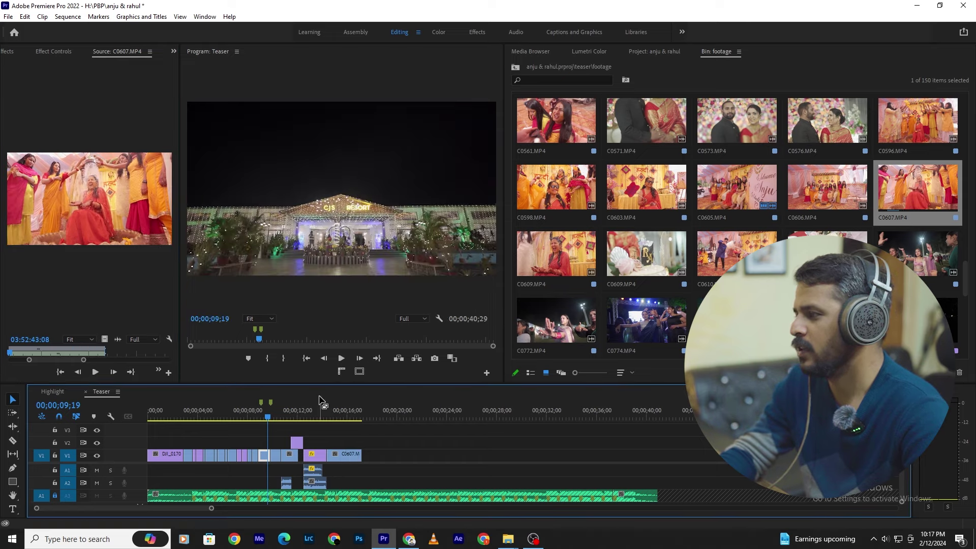
click(317, 411)
key(space)
key(equal)
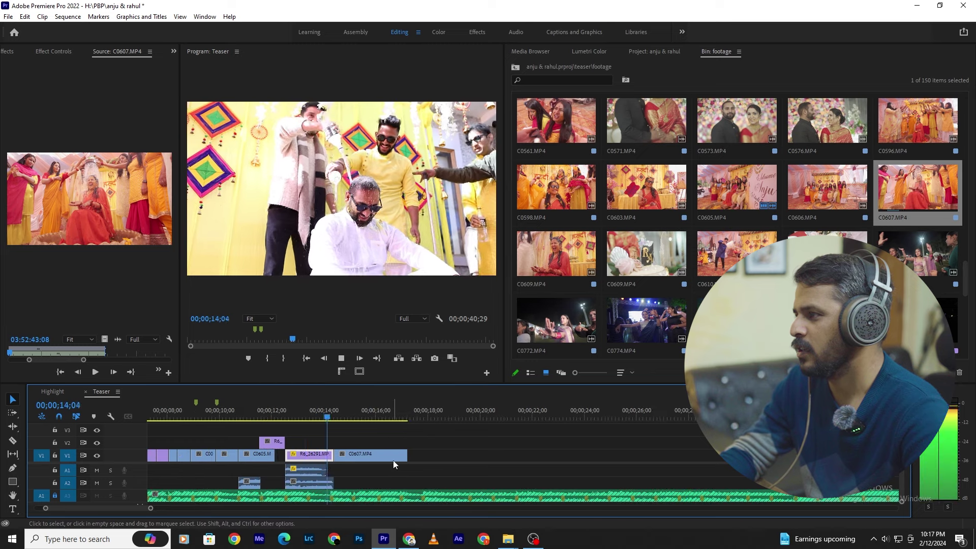
click(325, 414)
click(376, 454)
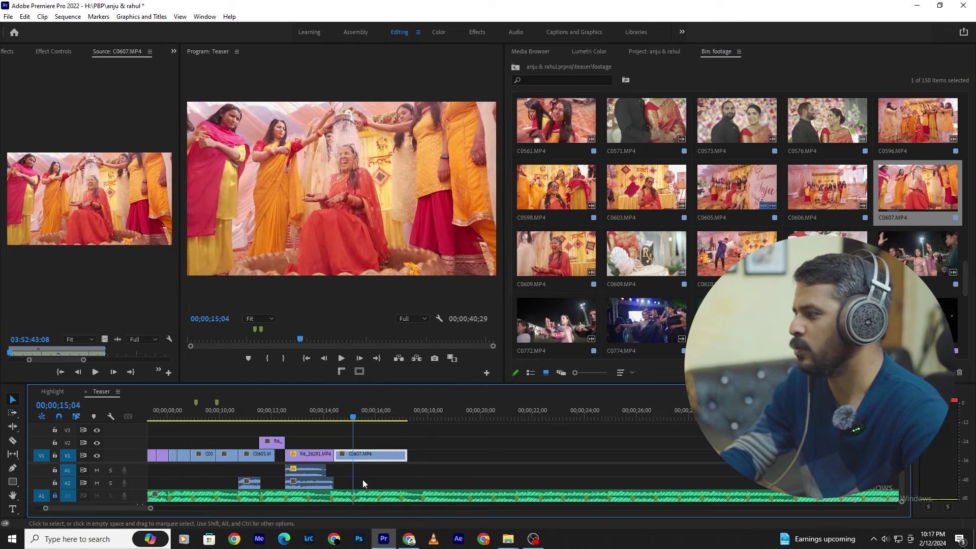
Step: Overlay a short C0609 shot on V2 at the playhead
double_click(524, 253)
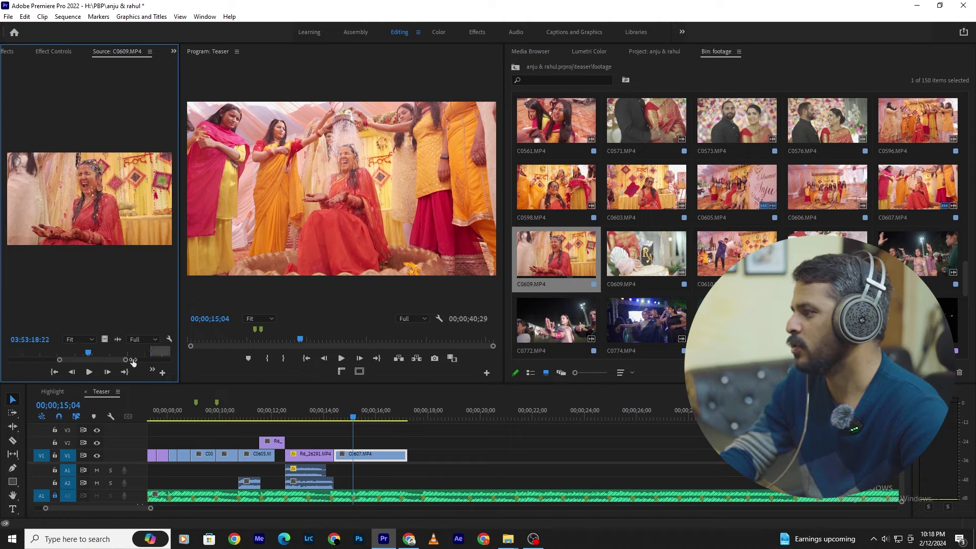
drag(84, 355, 90, 357)
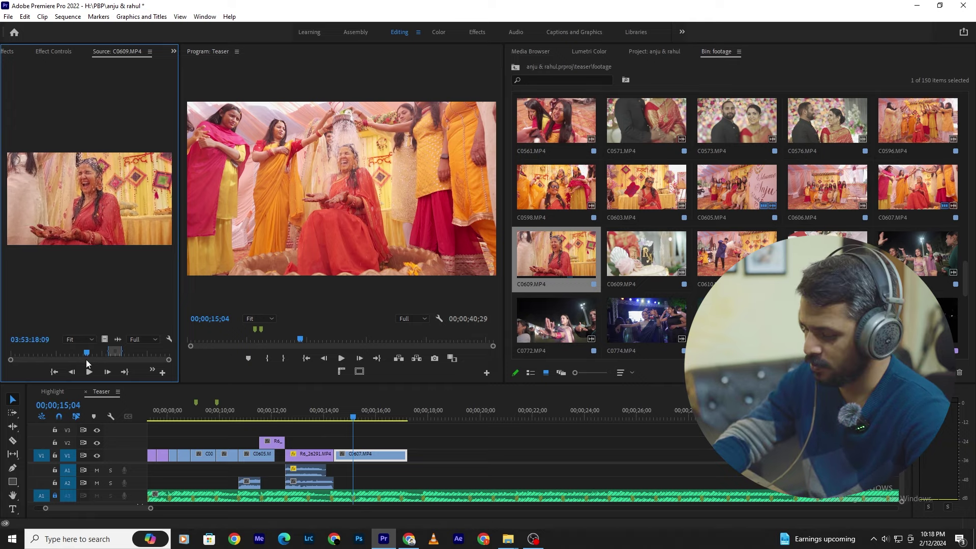
drag(90, 357, 361, 442)
key(space)
key(=)
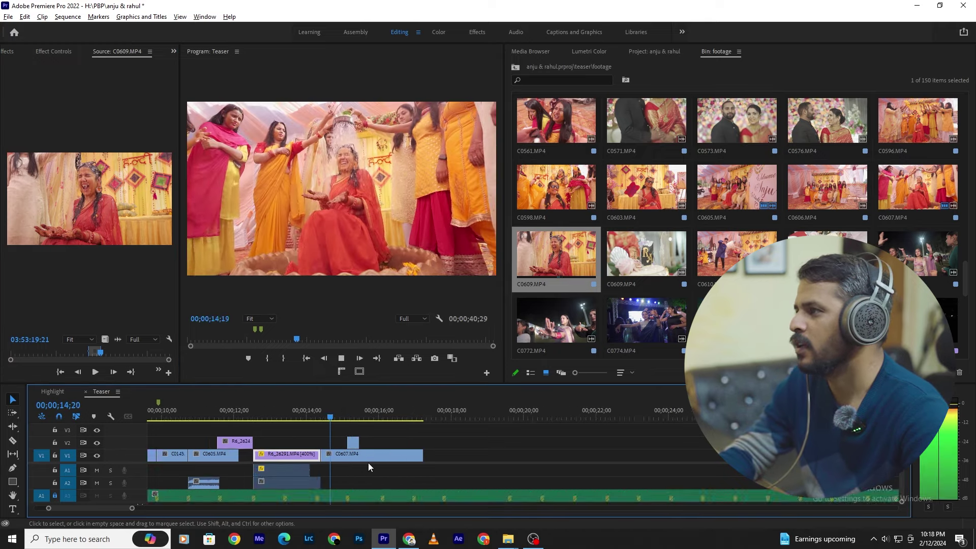
key(space)
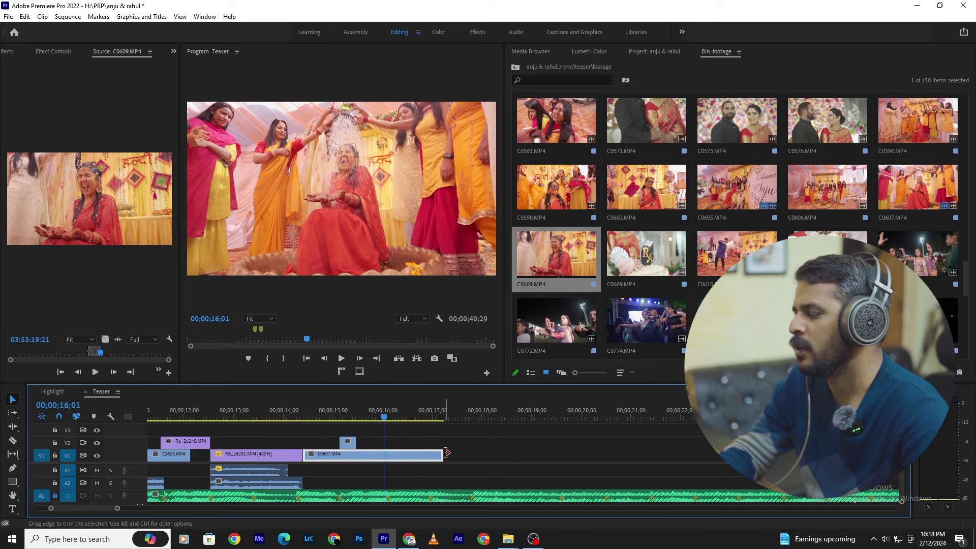
Step: Trim C0607's end so V1 finishes around 16 seconds, then play it back
drag(446, 453, 390, 468)
drag(386, 470, 386, 471)
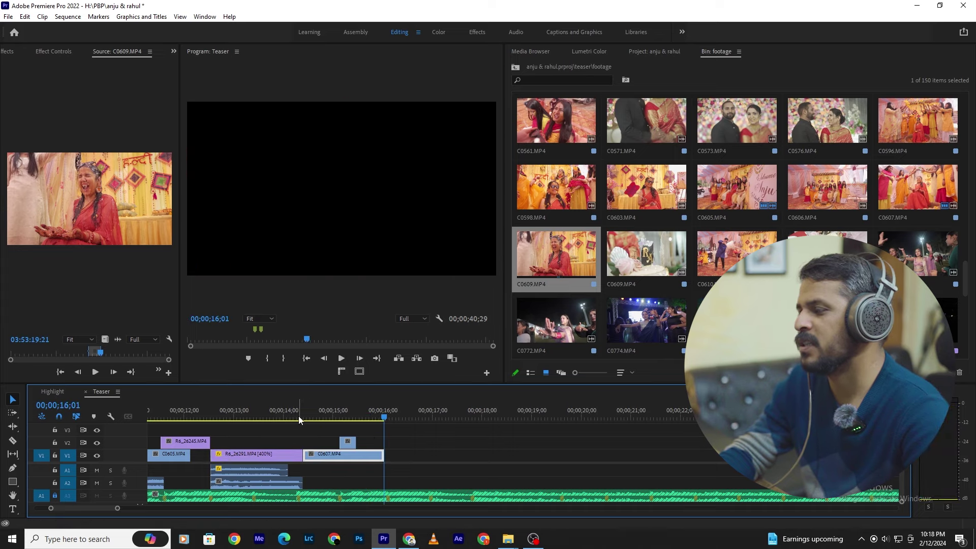
key(minus)
key(minus)
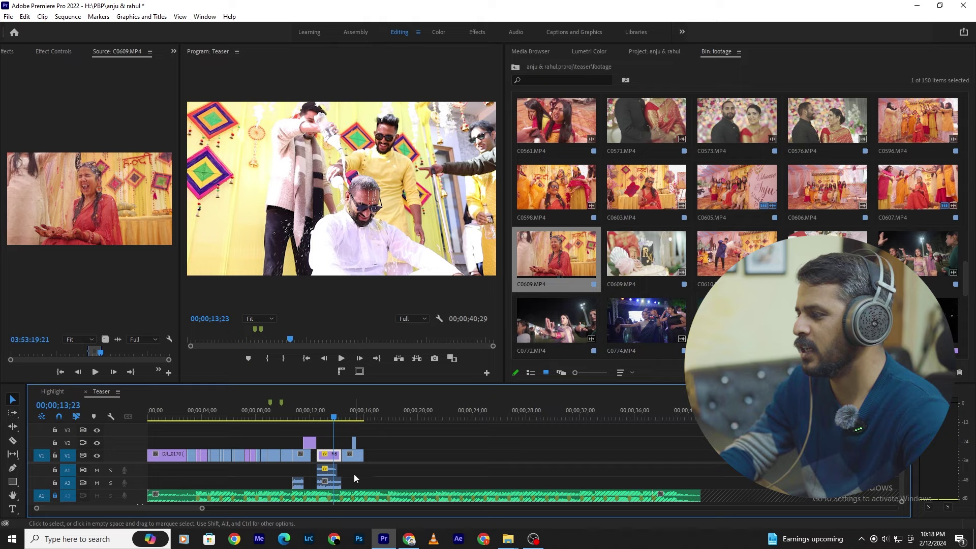
key(space)
key(equal)
key(equal)
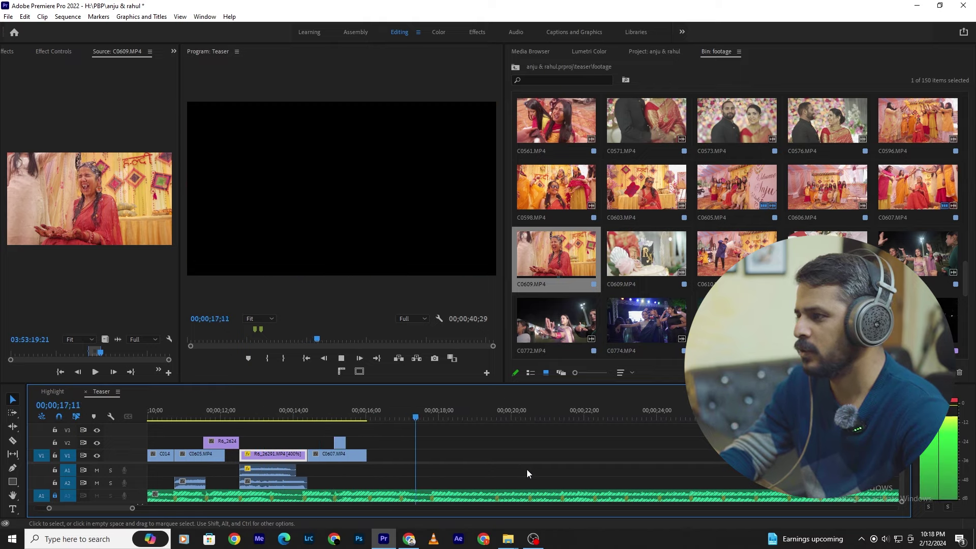
scroll(912, 254, down, 1)
Step: Add DJI_0520 on V1 after C0607 and speed it up to 400%
double_click(912, 254)
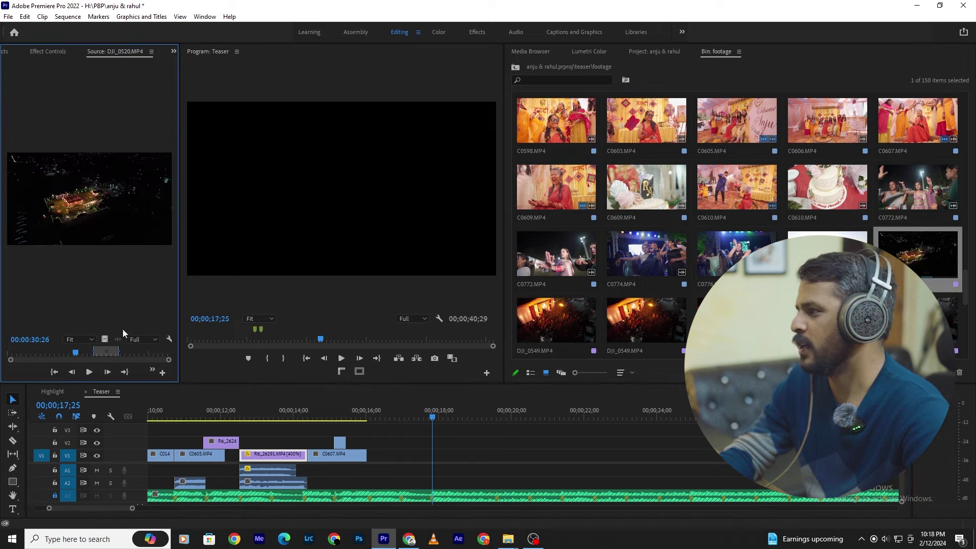
drag(105, 338, 373, 460)
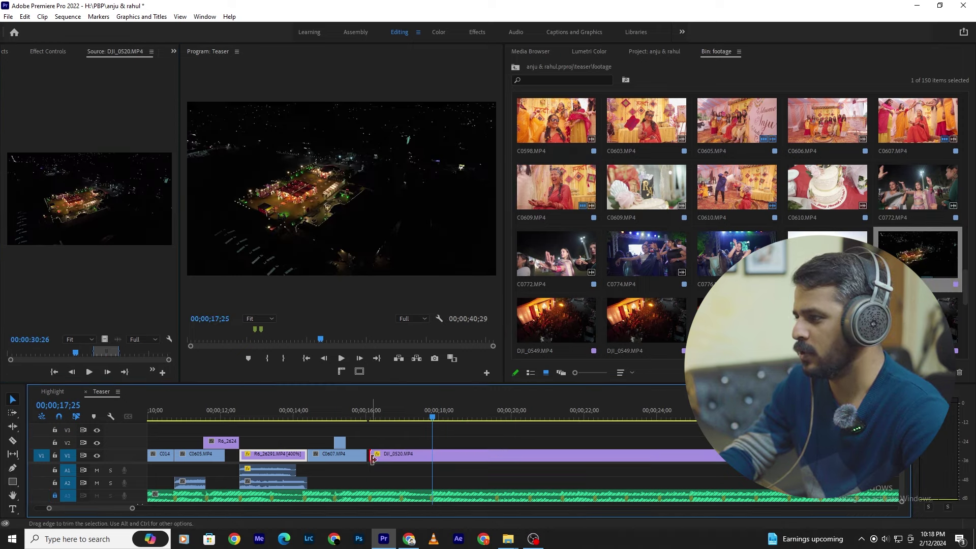
click(438, 456)
key(ctrl+r)
text(400)
key(Return)
click(349, 421)
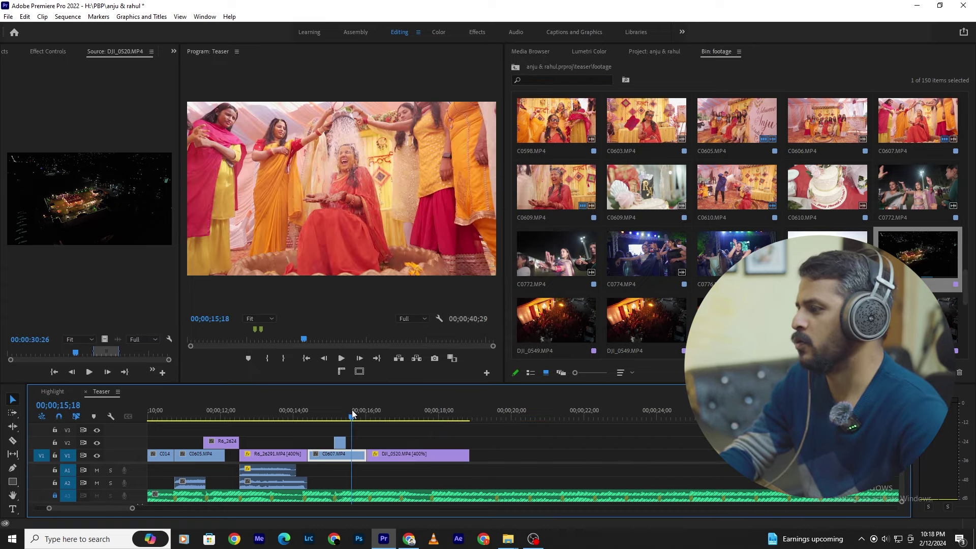
key(space)
key(space)
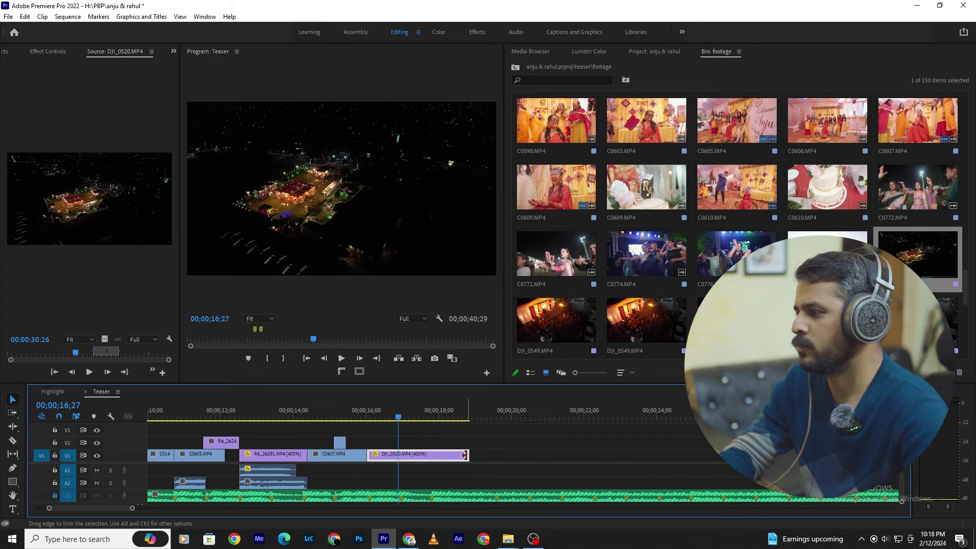
Step: Place DJI_0549 on V1 after DJI_0520 and review the cut from 15;25
drag(97, 343, 447, 463)
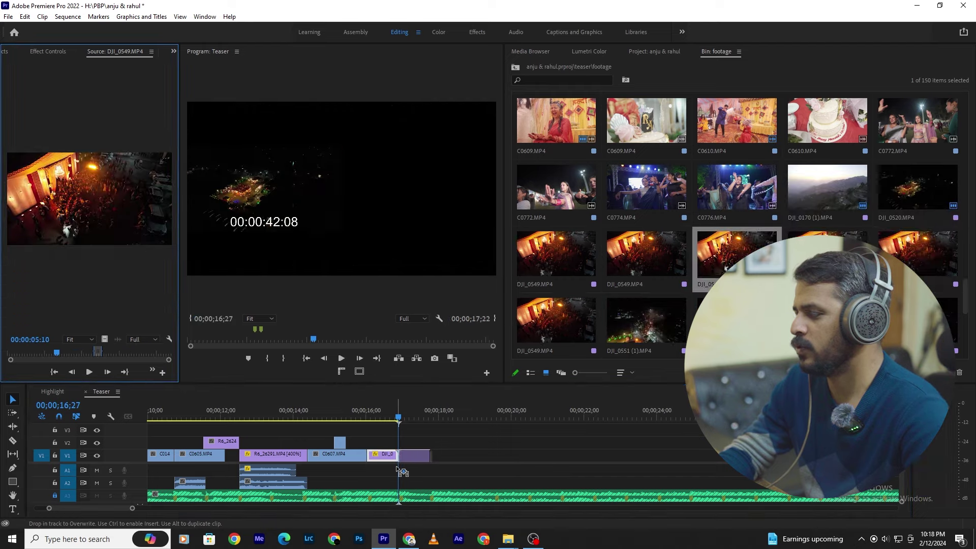
click(359, 419)
key(space)
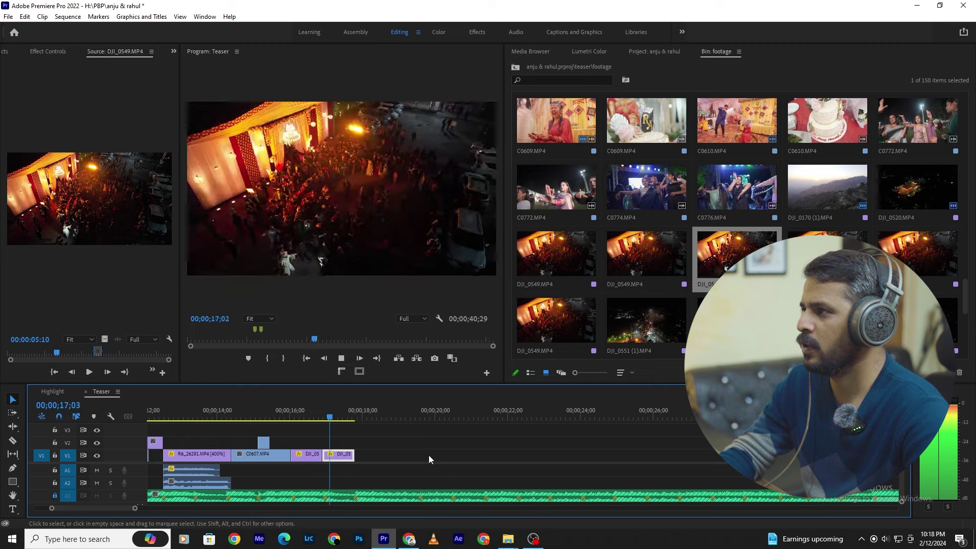
key(space)
key(minus)
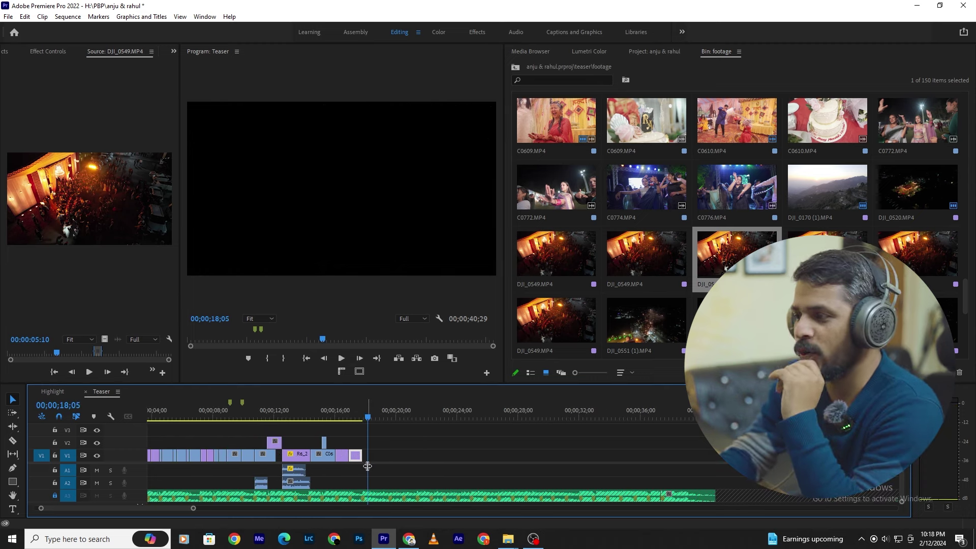
Step: Review the end of the sequence and park the playhead at 18;16
click(361, 411)
key(space)
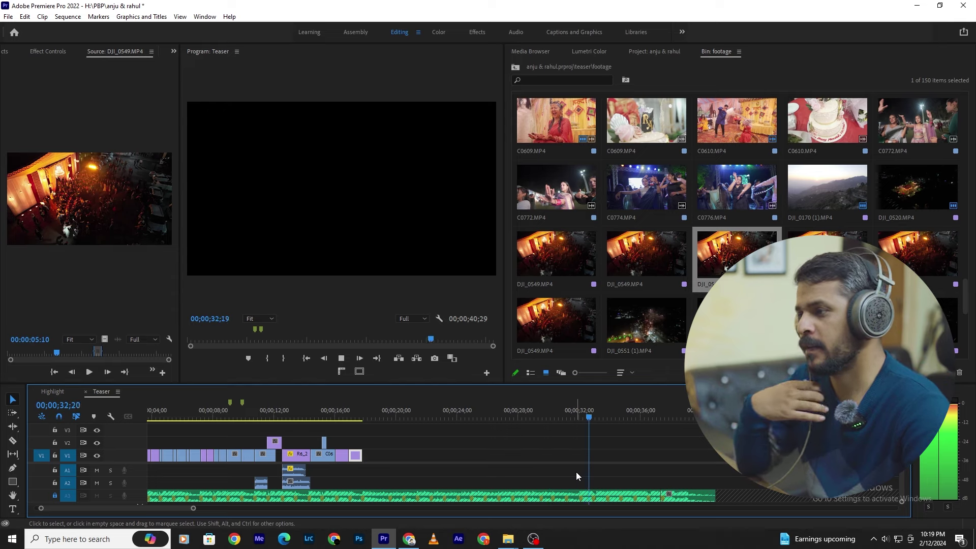
click(523, 409)
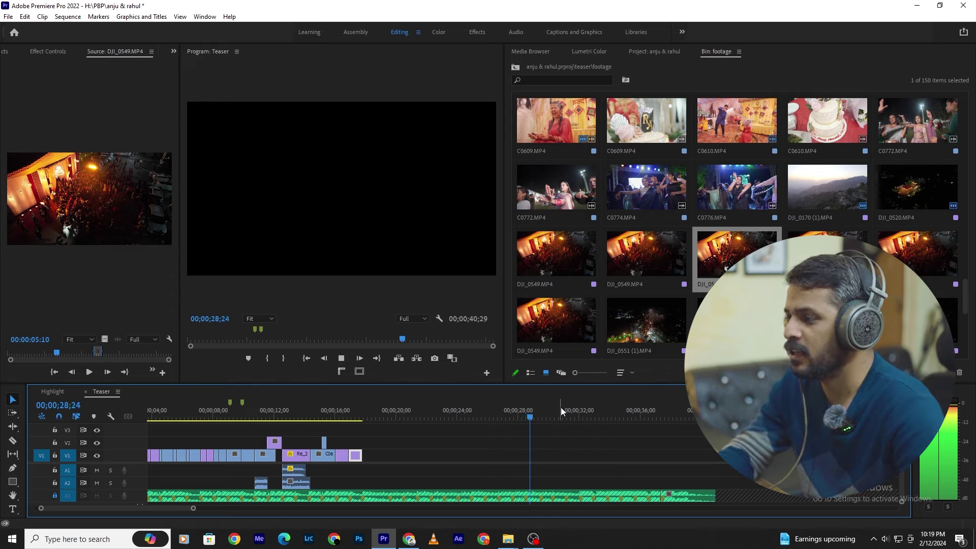
click(360, 409)
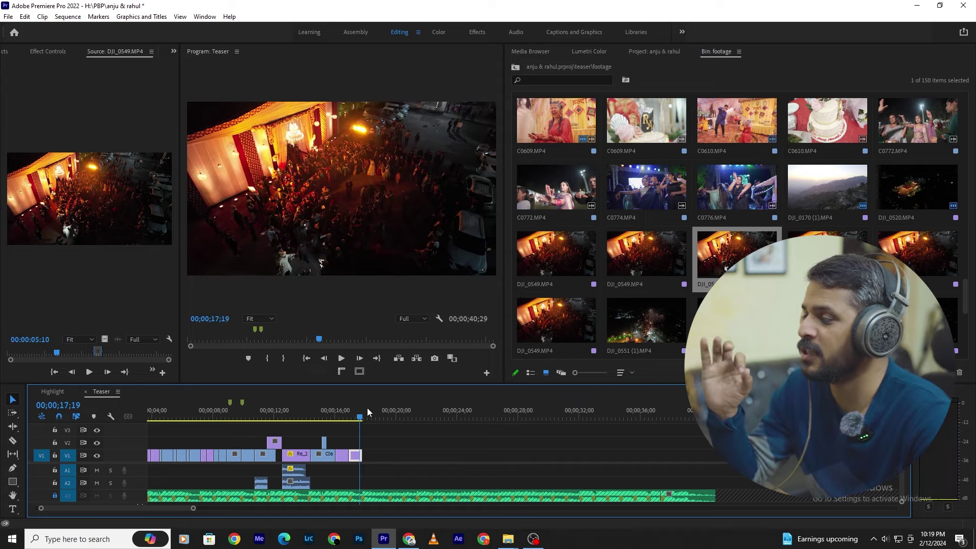
click(337, 410)
scroll(406, 447, up, 2)
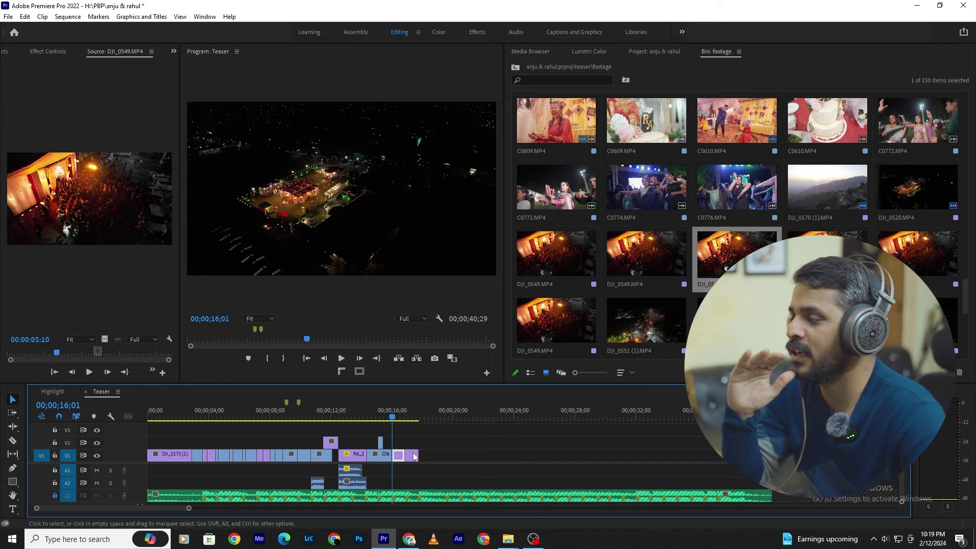
click(430, 410)
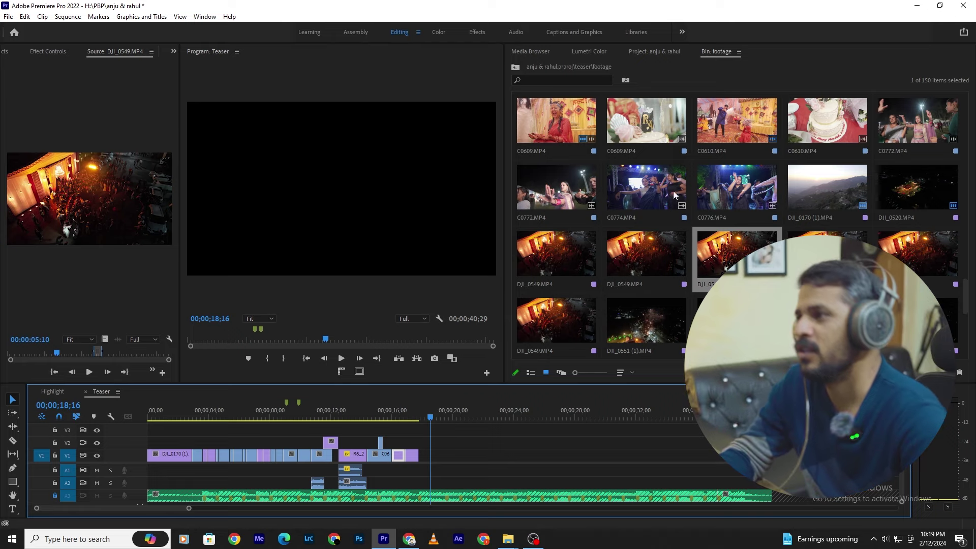
Step: Add the C0772.MP4 dance video to V1 right after DJI_0549
double_click(533, 183)
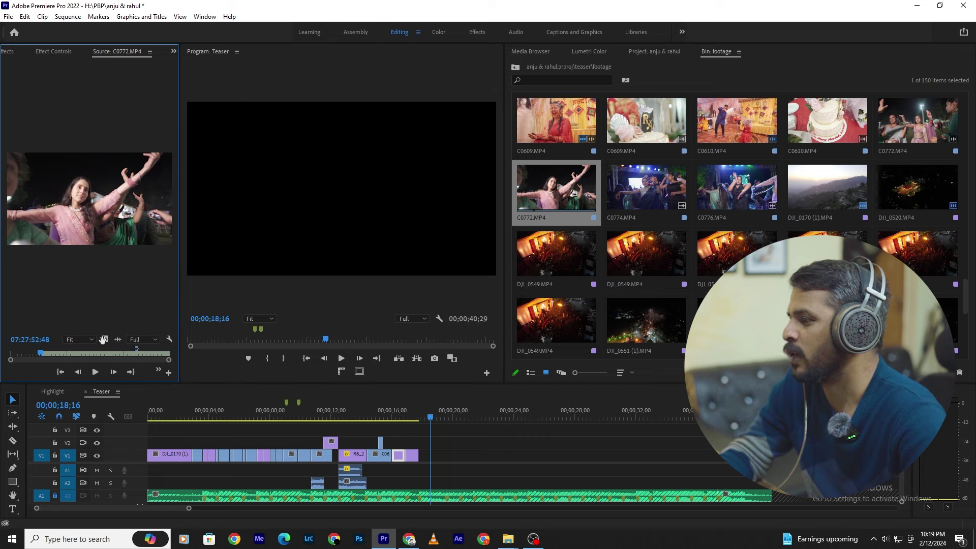
drag(103, 339, 362, 457)
drag(429, 458, 422, 458)
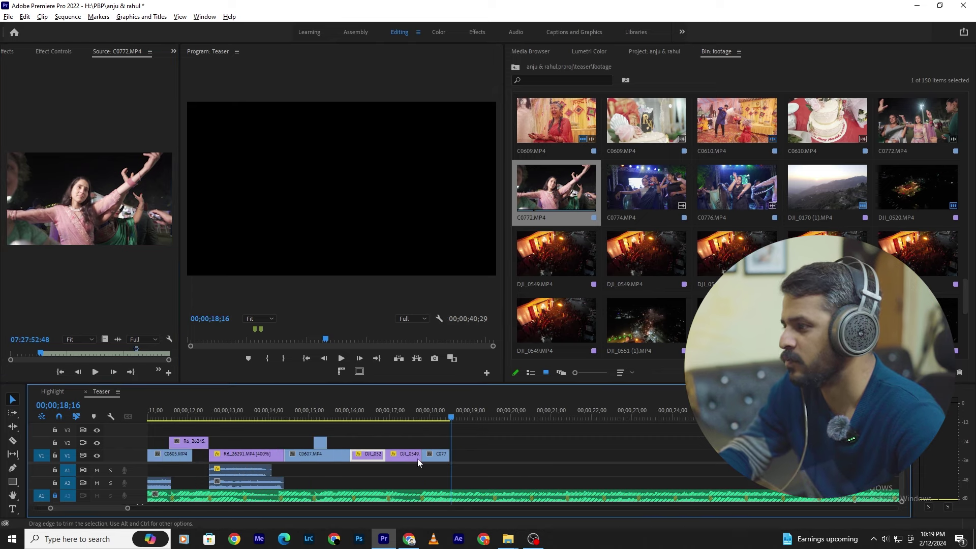
scroll(422, 458, up, 8)
key(Up)
scroll(447, 434, down, 2)
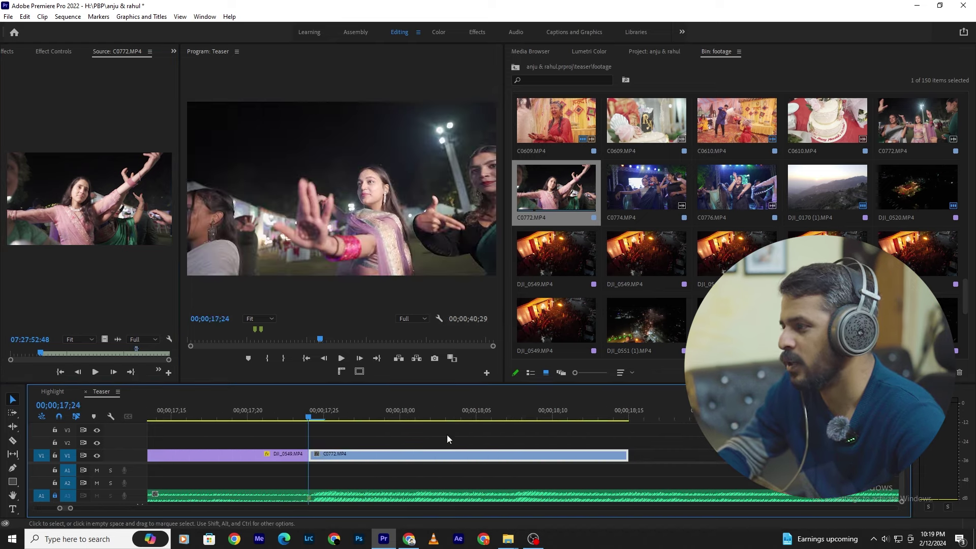
Step: Trim the head of C0772 so it starts at 18;00, then replay the tightened cut
drag(311, 411, 476, 437)
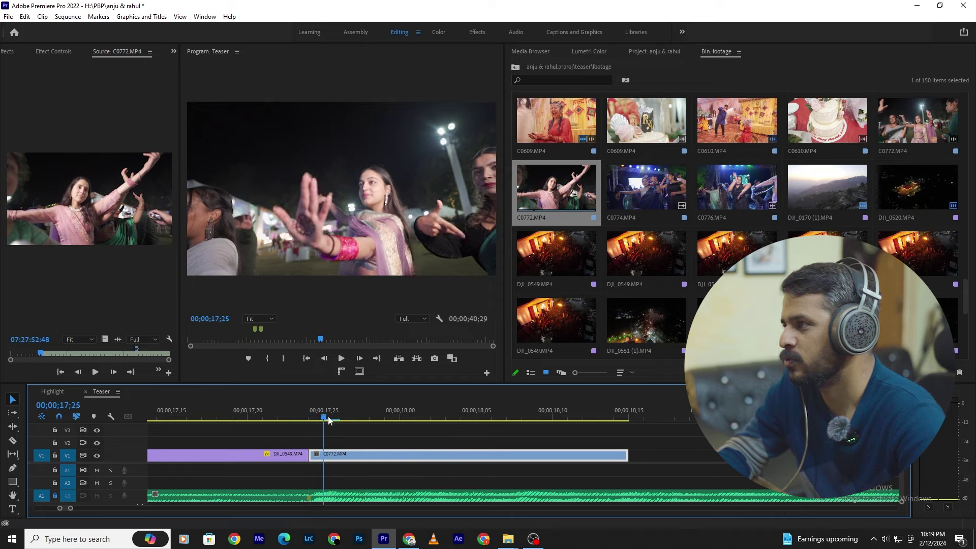
key(Left)
key(Left)
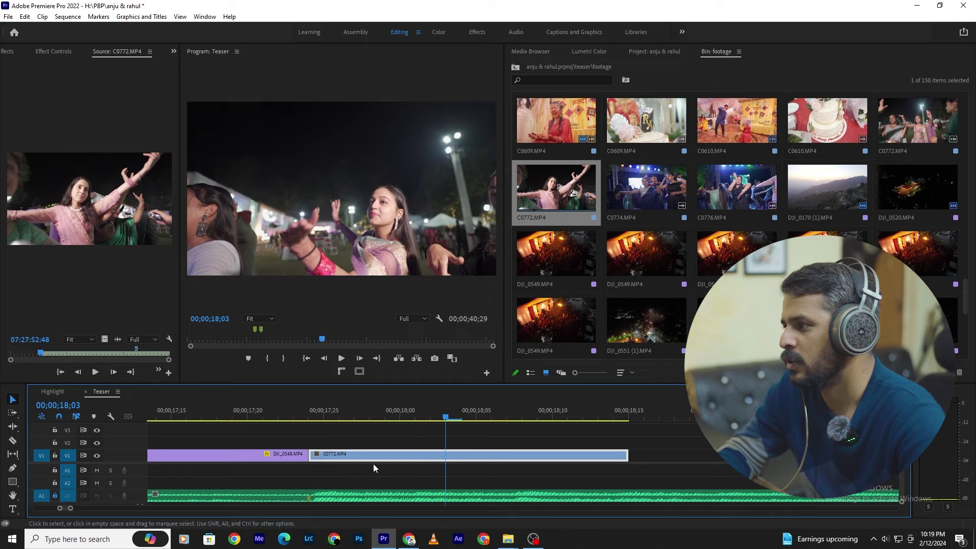
key(Right)
key(Right)
key(Right)
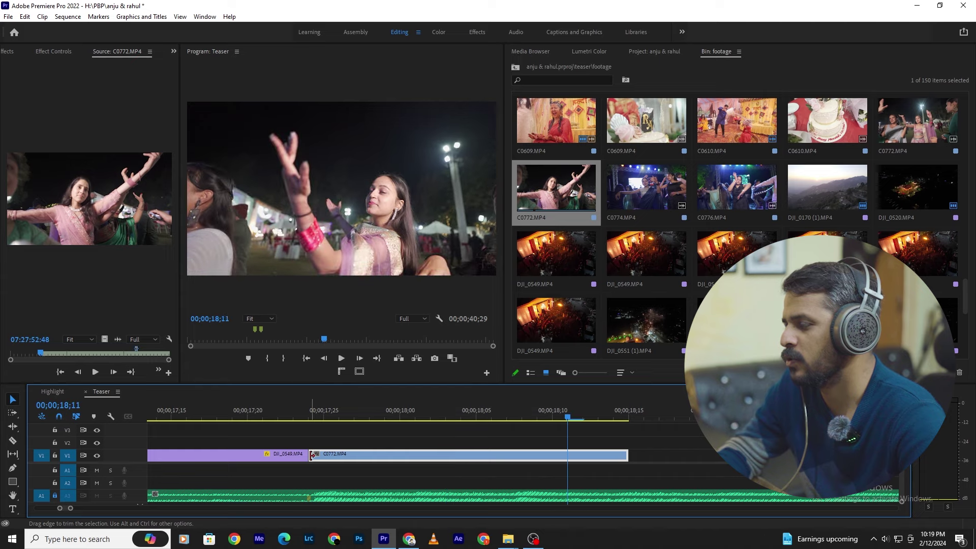
mouse_move(311, 453)
mouse_down()
mouse_move(401, 453)
mouse_move(331, 455)
mouse_up()
click(301, 414)
key(space)
key(space)
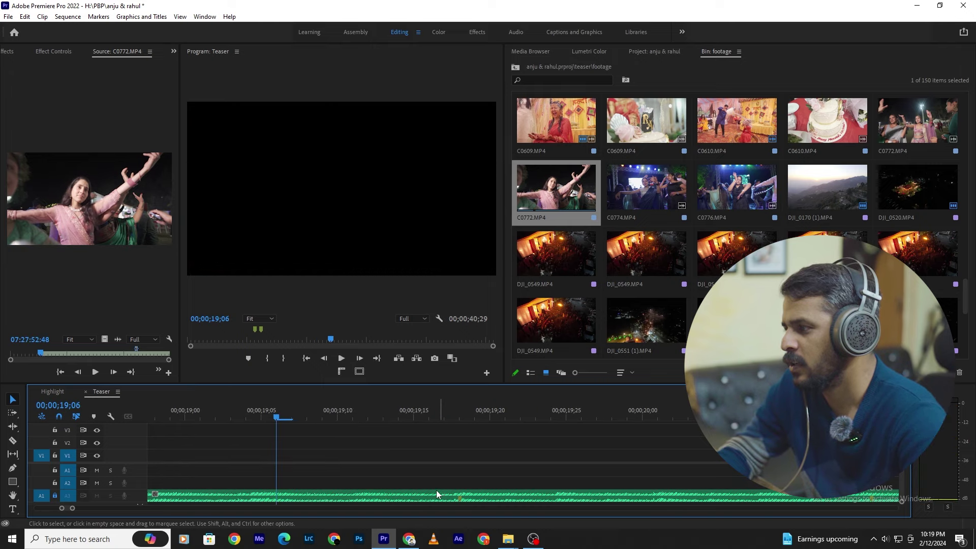
key(minus)
key(minus)
key(minus)
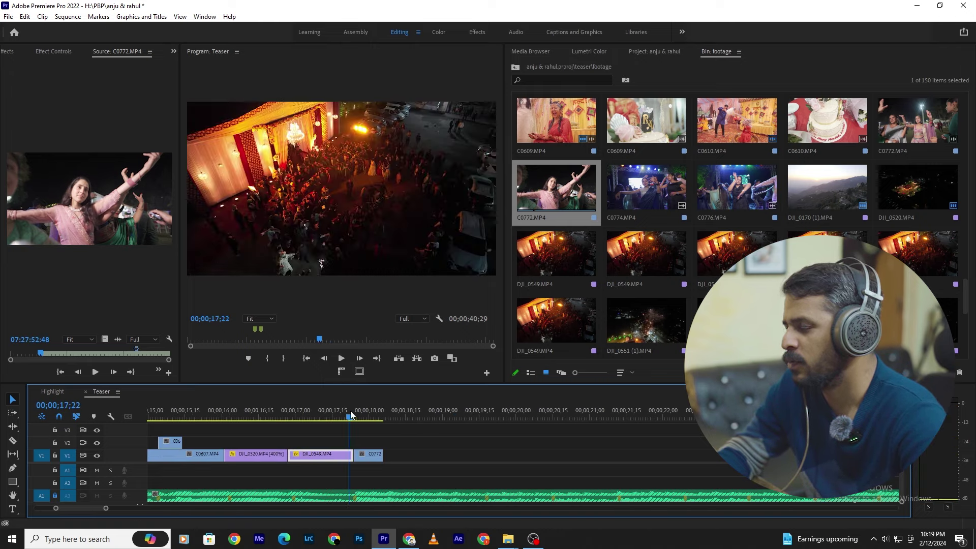
Step: Add C0774 to V1 right after C0772 and play it back
key(equal)
key(equal)
mouse_move(646, 188)
mouse_down()
mouse_move(432, 442)
mouse_move(424, 435)
mouse_up()
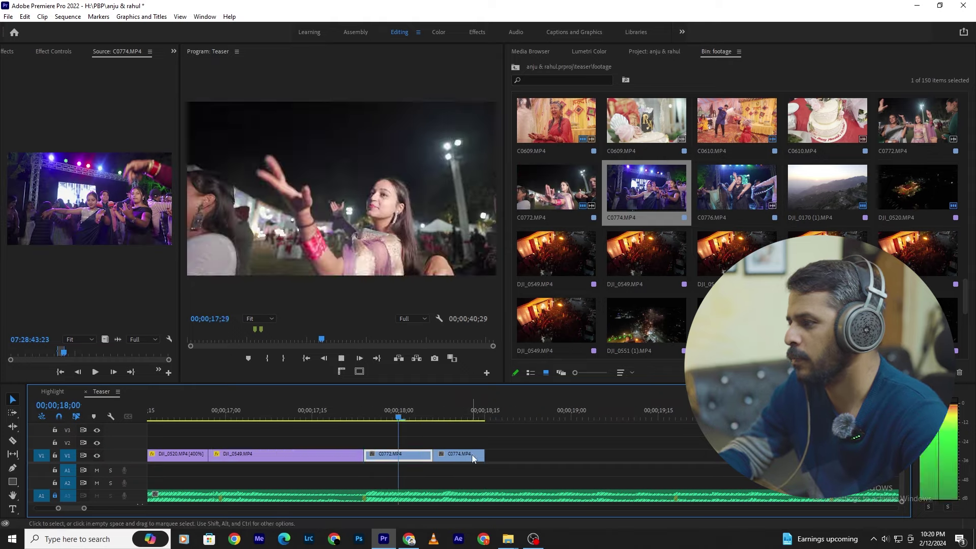
key(space)
key(minus)
key(minus)
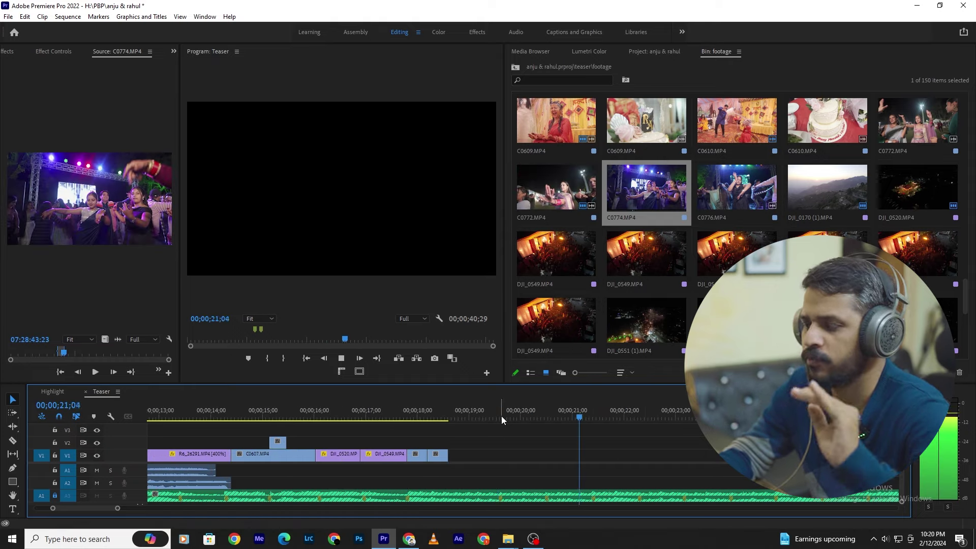
key(space)
Step: Place DJI_0551 (1) after the clips at 400% reversed speed, butted against them
drag(646, 320, 483, 457)
key(ctrl+r)
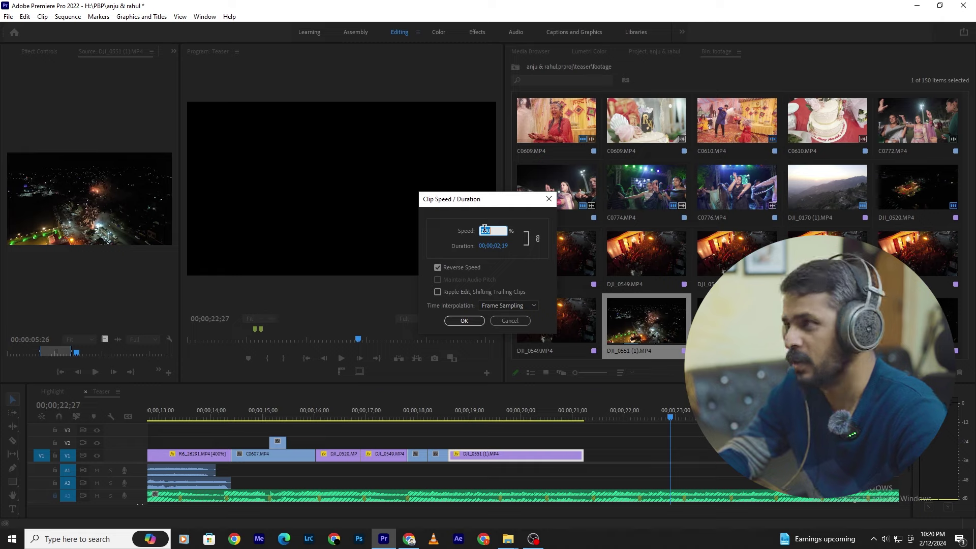
text(400)
key(Return)
mouse_move(465, 455)
mouse_down()
mouse_move(538, 459)
mouse_move(407, 455)
mouse_up()
key(space)
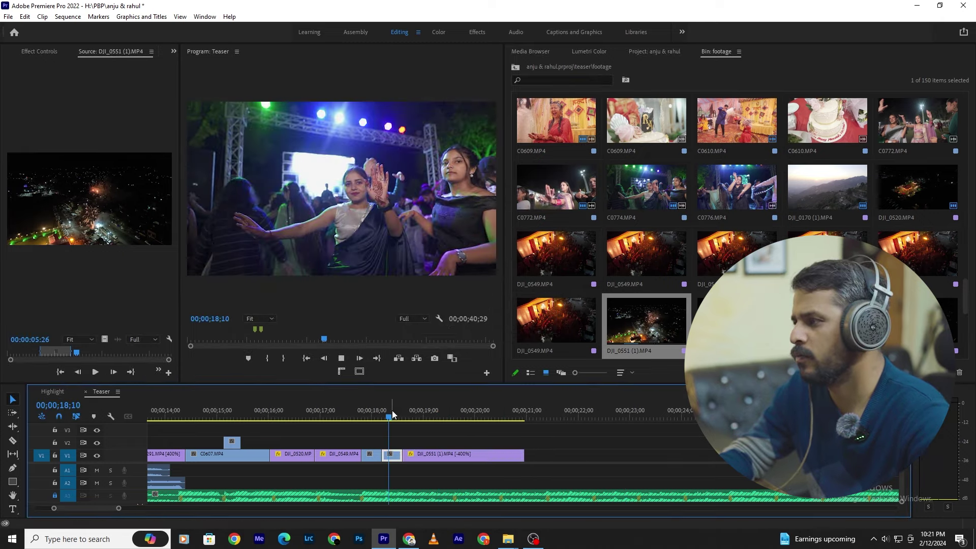
Step: Trim DJI_0551 (1) shorter at the playhead and review the sequence ending
key(w)
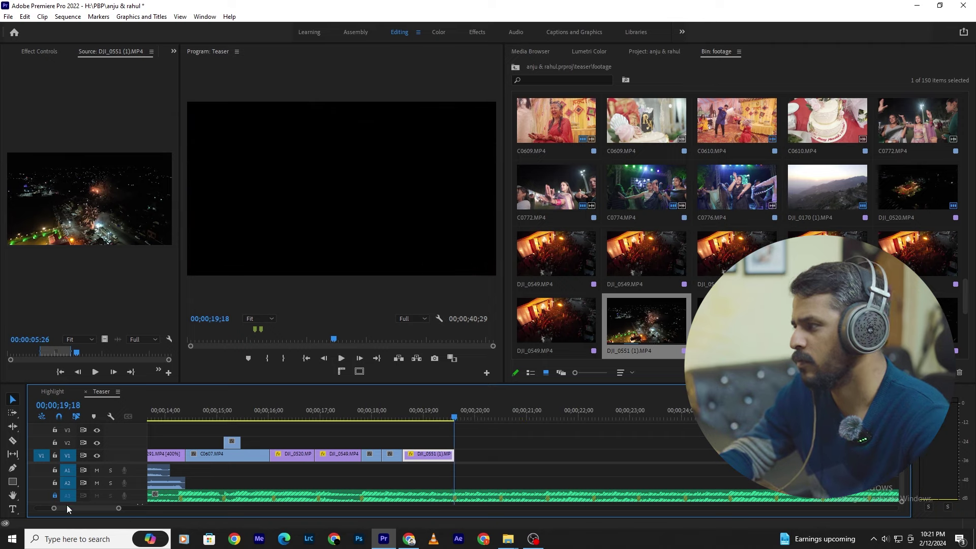
key(=)
click(459, 413)
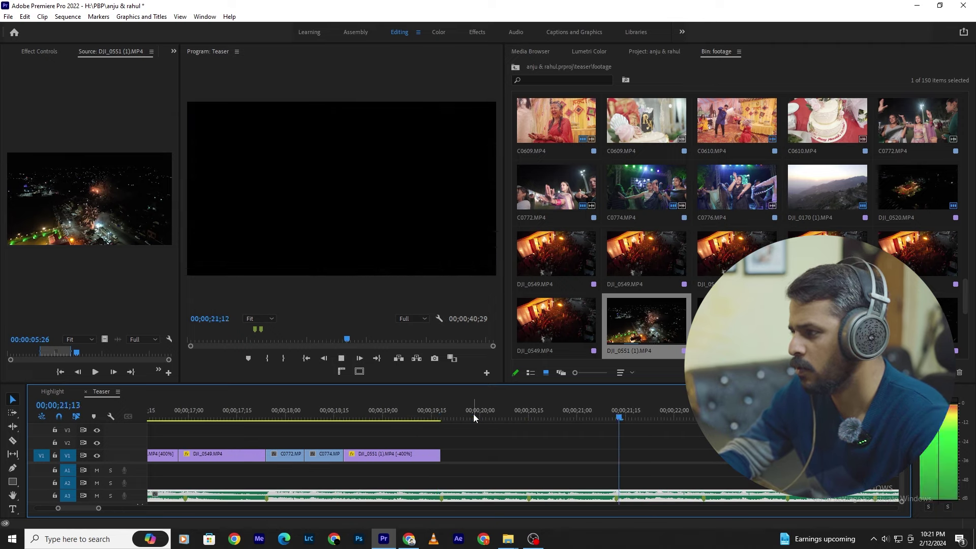
key(l)
key(l)
key(l)
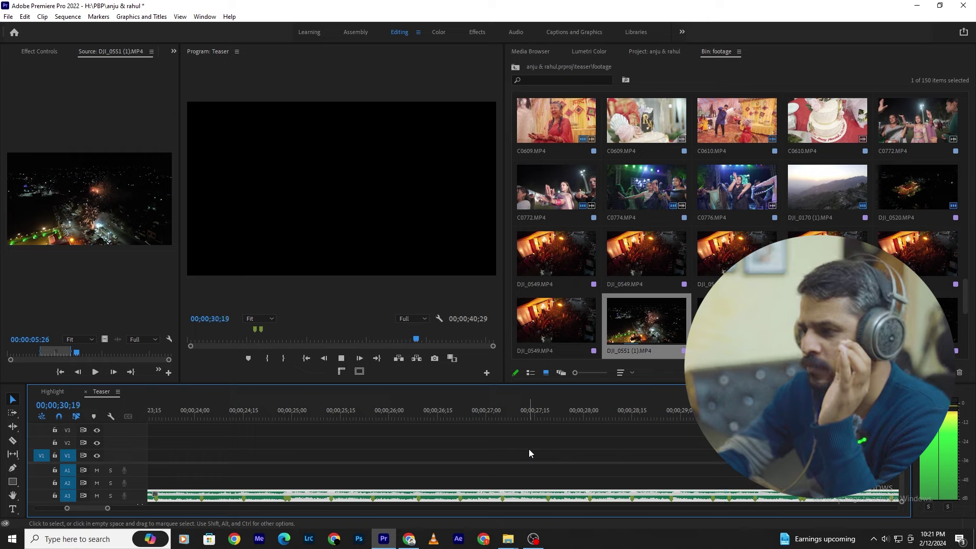
click(416, 409)
key(minus)
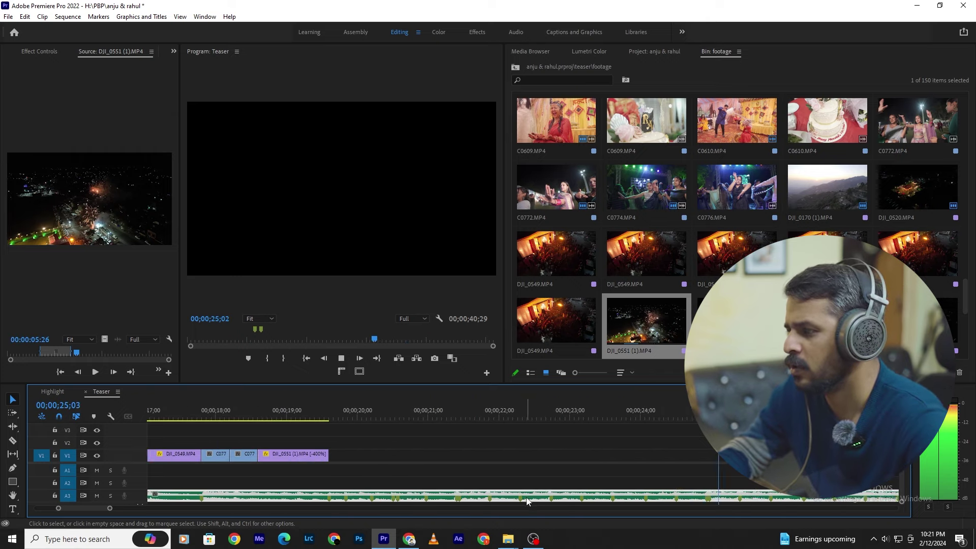
key(Up)
key(minus)
scroll(928, 198, up, 1)
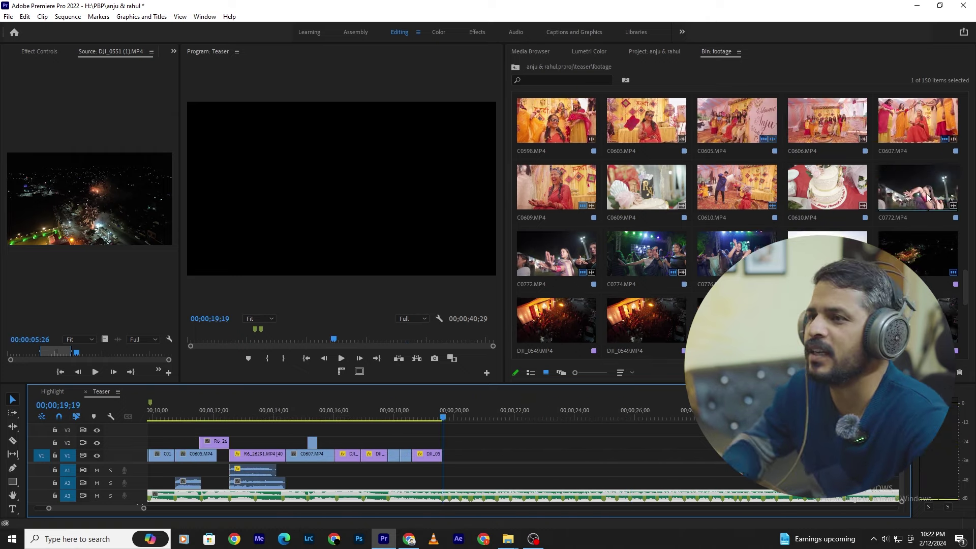
Step: Append C0606 and then C0115 to V1, reviewing from 23;01
double_click(927, 198)
drag(917, 188, 443, 472)
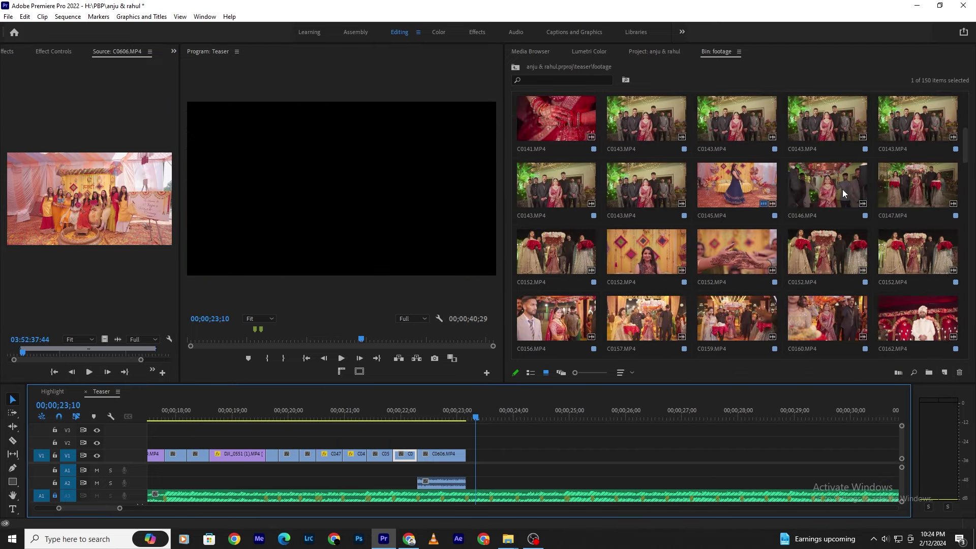
scroll(842, 193, up, 2)
double_click(734, 191)
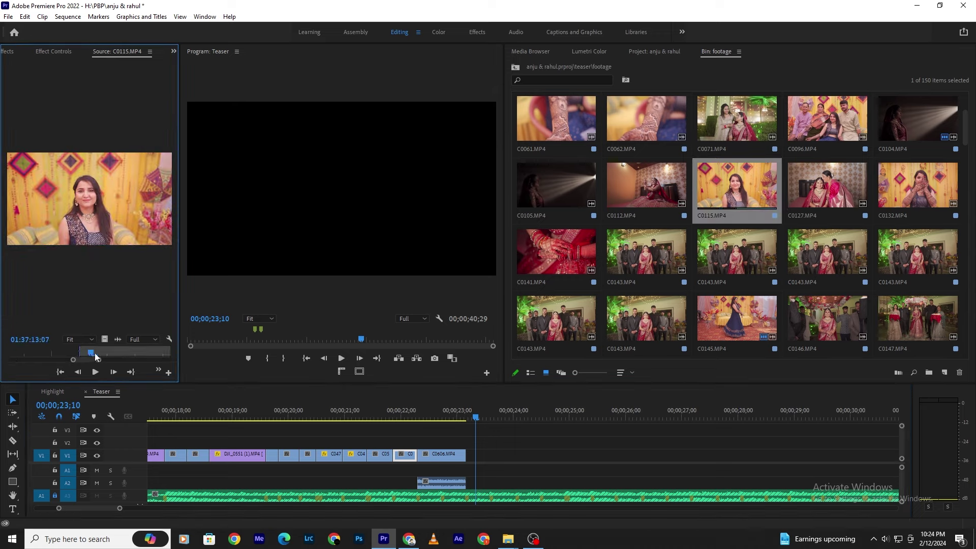
drag(476, 456, 496, 456)
click(459, 404)
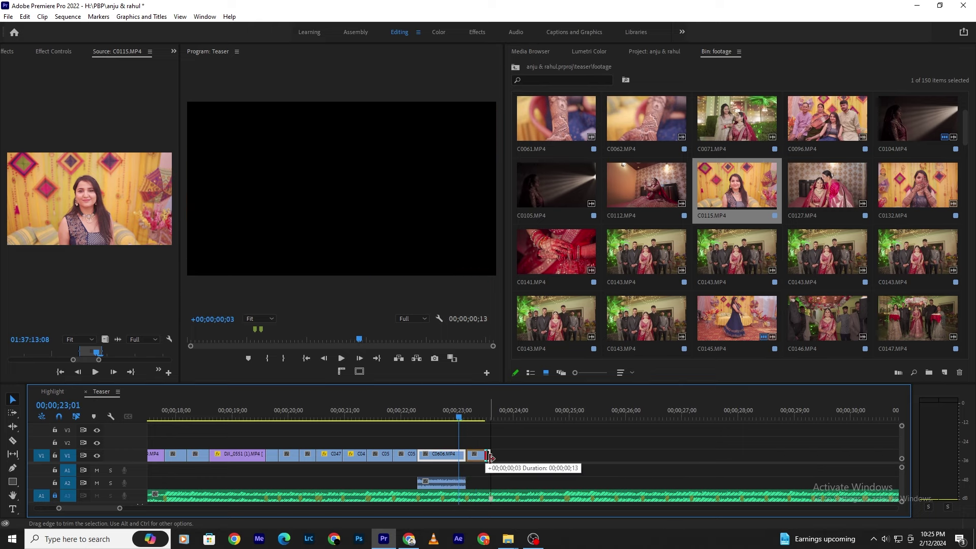
Step: Set an earlier in point on C0143 and add the group shot to V1
double_click(622, 246)
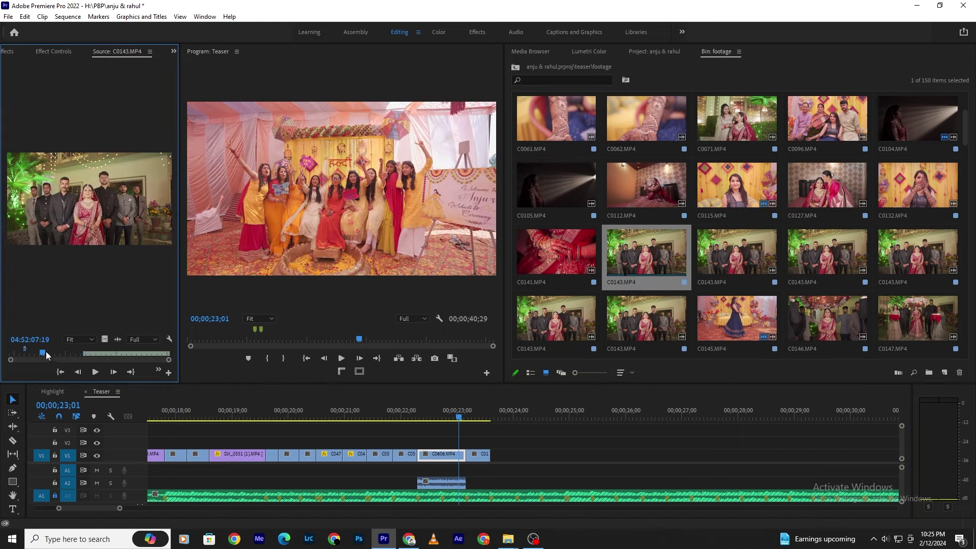
drag(47, 354, 23, 357)
key(i)
drag(89, 228, 503, 454)
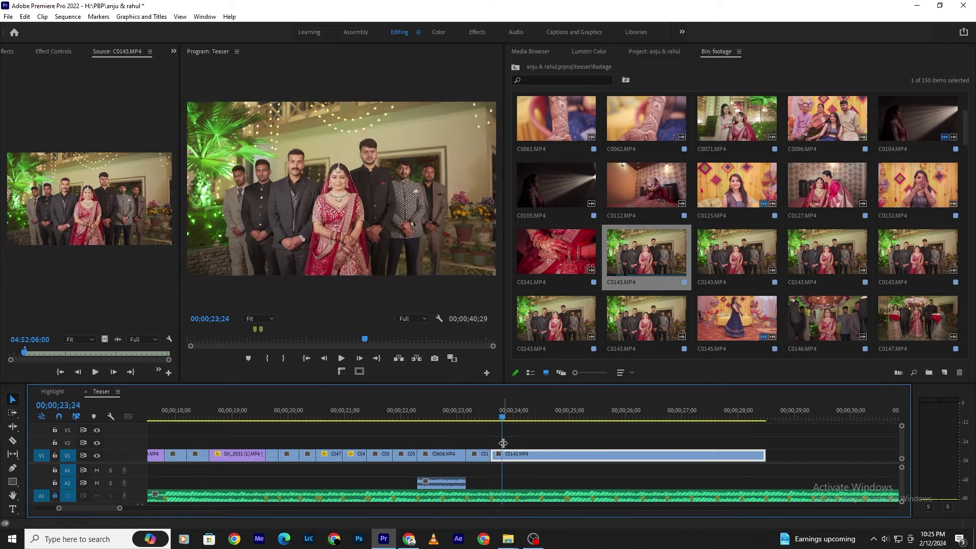
Step: Split C0143 on V1 at 23;23
click(493, 418)
key(=)
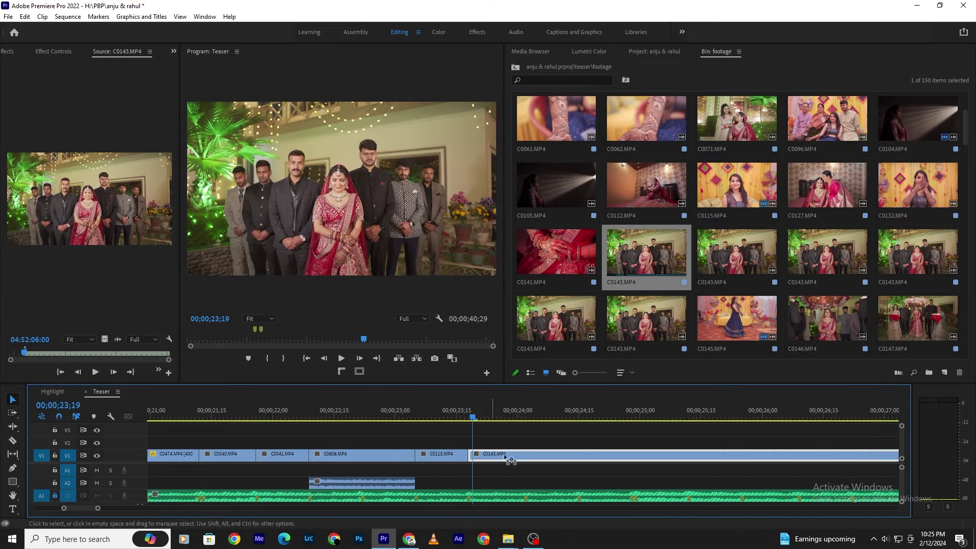
click(430, 416)
key(minus)
key(=)
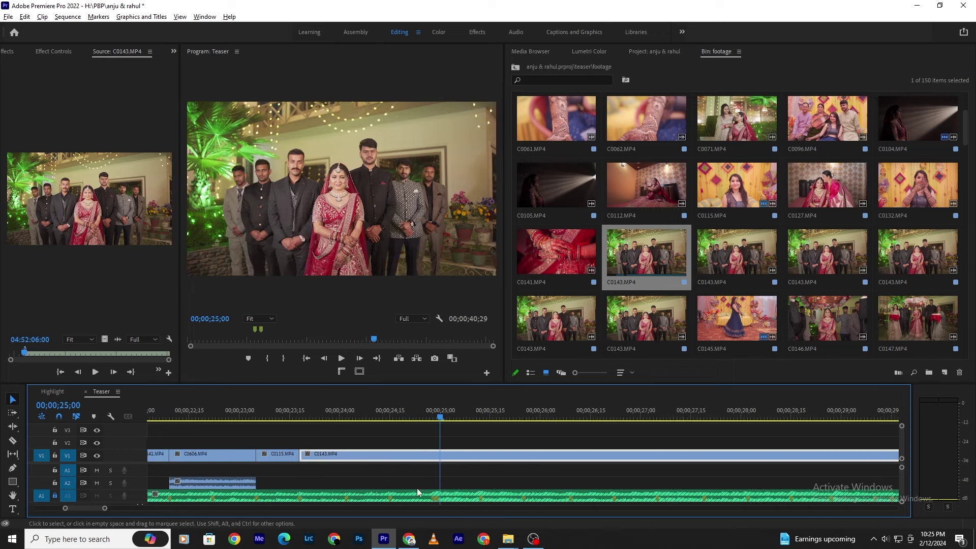
scroll(435, 496, up, 3)
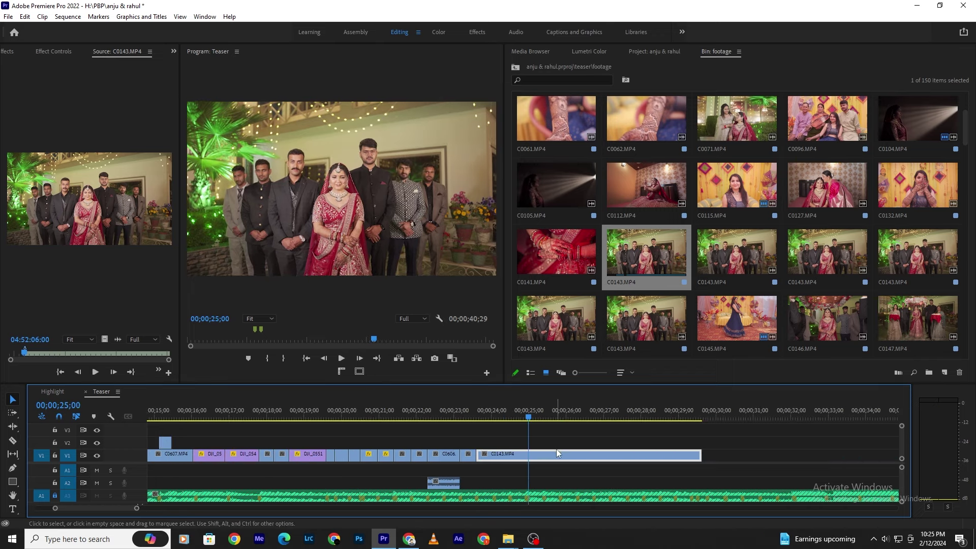
key(=)
click(474, 418)
click(511, 456)
Step: Cut C0143 again at 24;15
key(v)
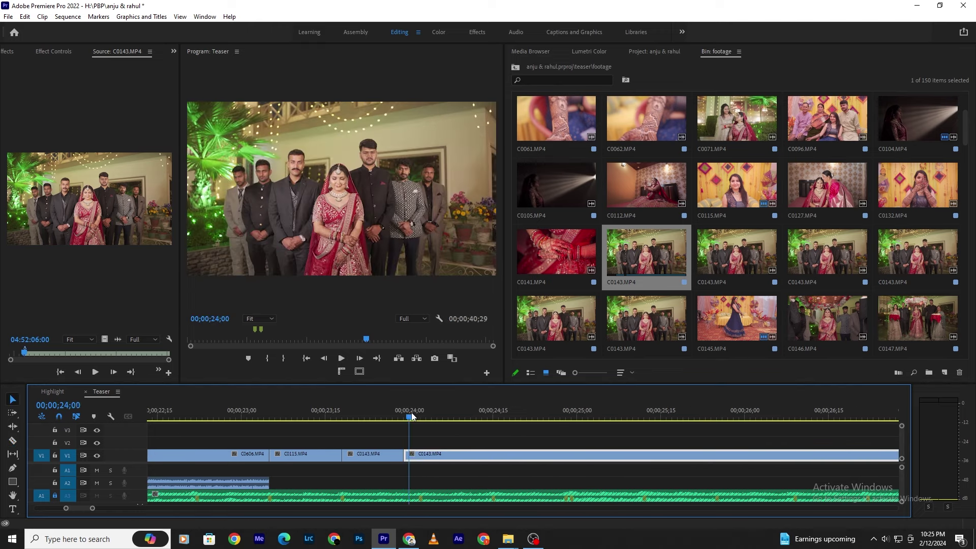
mouse_move(482, 430)
mouse_down()
mouse_move(549, 456)
mouse_move(520, 456)
mouse_up()
key(c)
click(493, 454)
key(v)
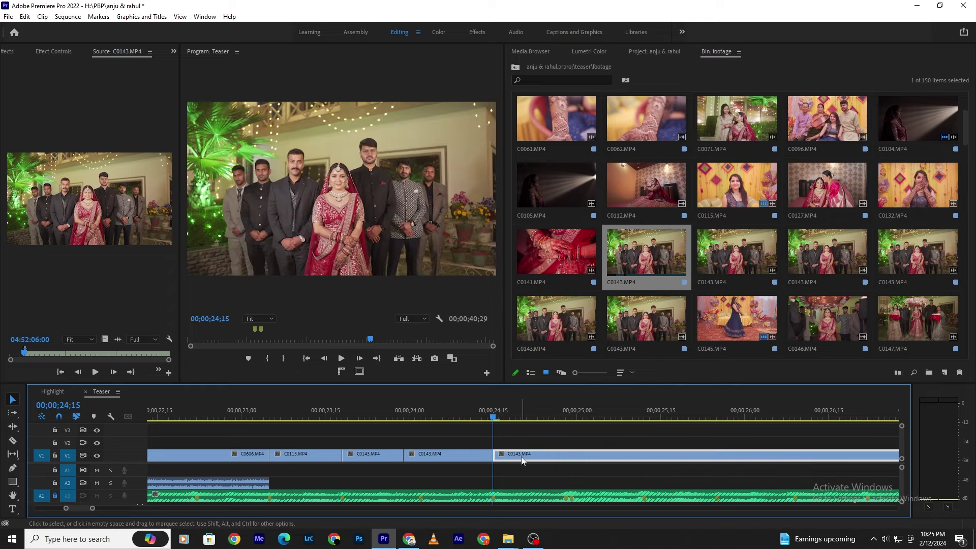
key(minus)
Step: Cut the last C0143 piece, delete its leftover tail, and replay from 22;29
drag(427, 413, 359, 418)
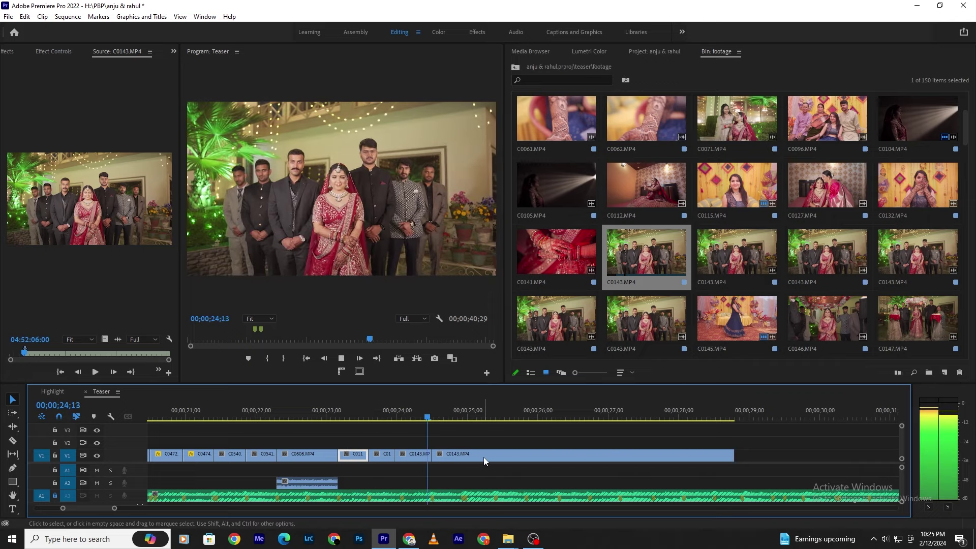
click(483, 458)
click(463, 453)
key(v)
key(Delete)
key(space)
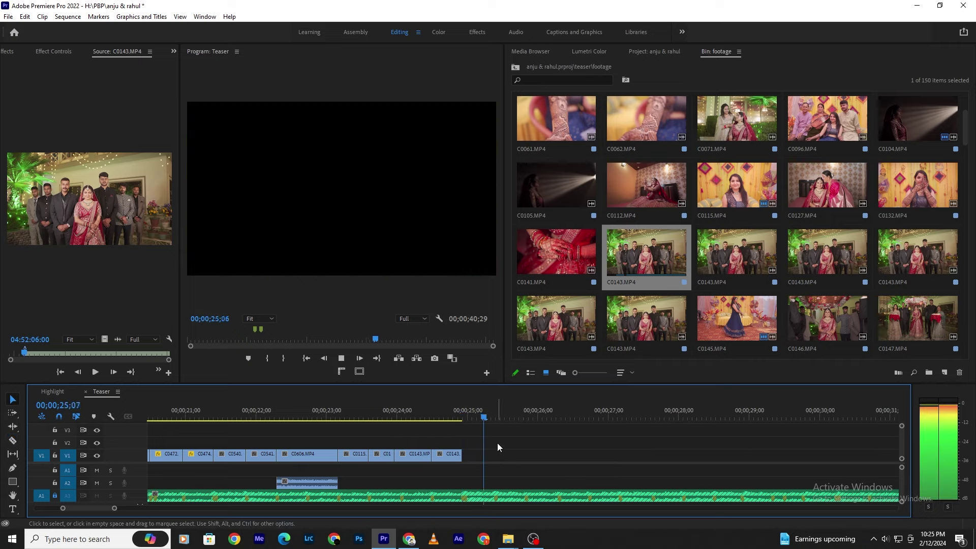
click(325, 408)
key(space)
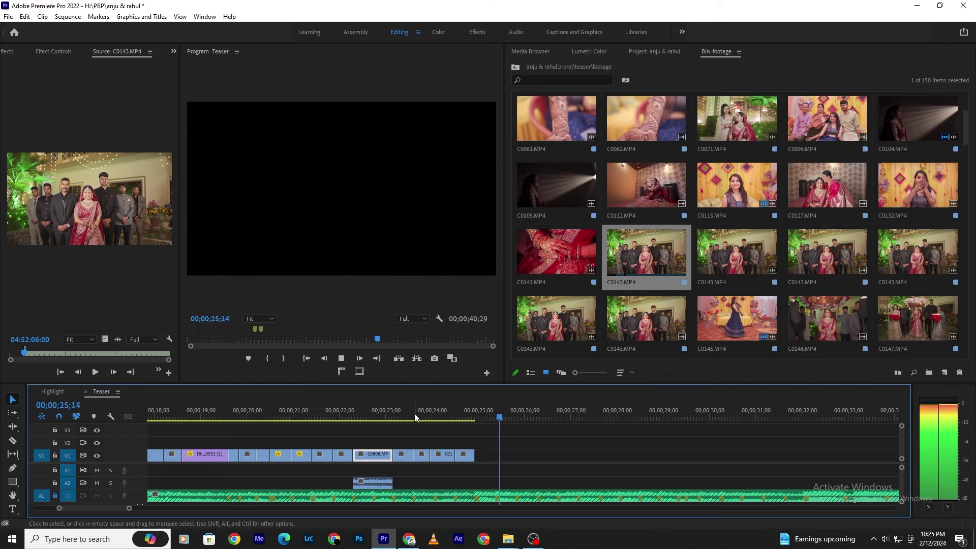
key(space)
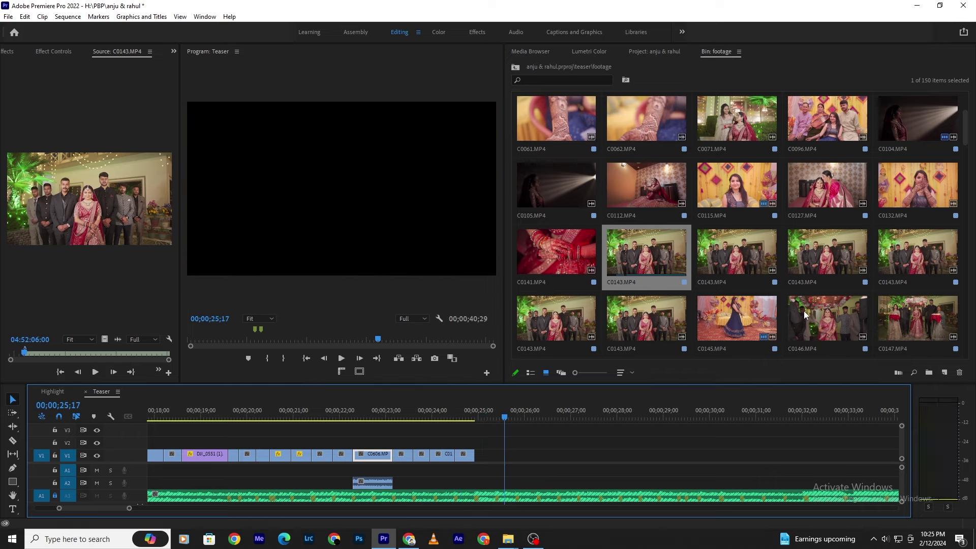
Step: Add C0146 video-only to the end of V1 and trim its end shorter
double_click(815, 315)
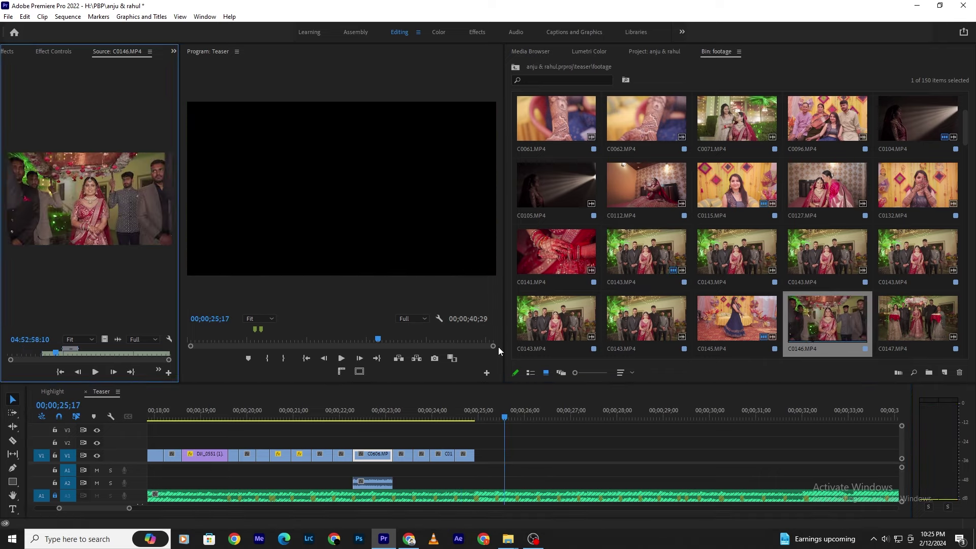
drag(105, 340, 498, 456)
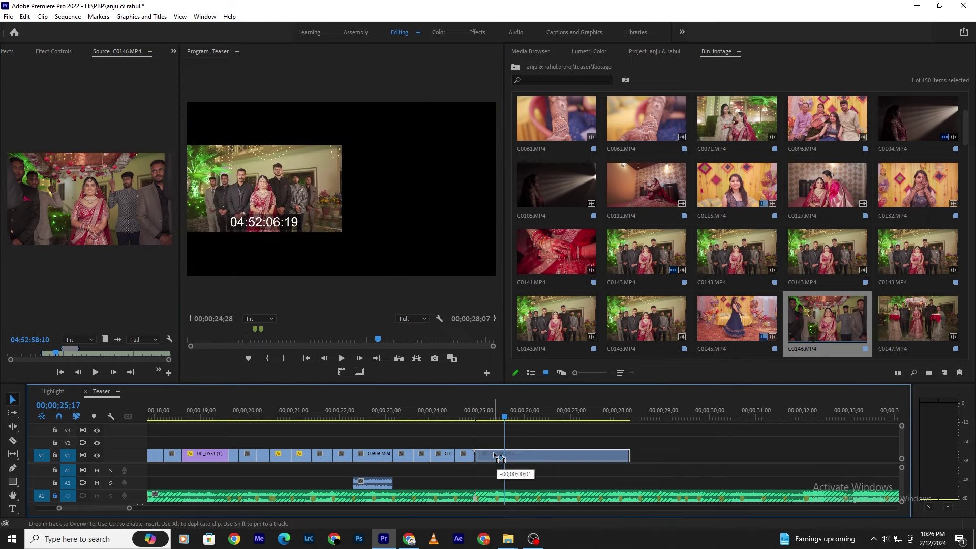
drag(497, 455, 497, 455)
click(464, 406)
key(space)
scroll(534, 455, down, 2)
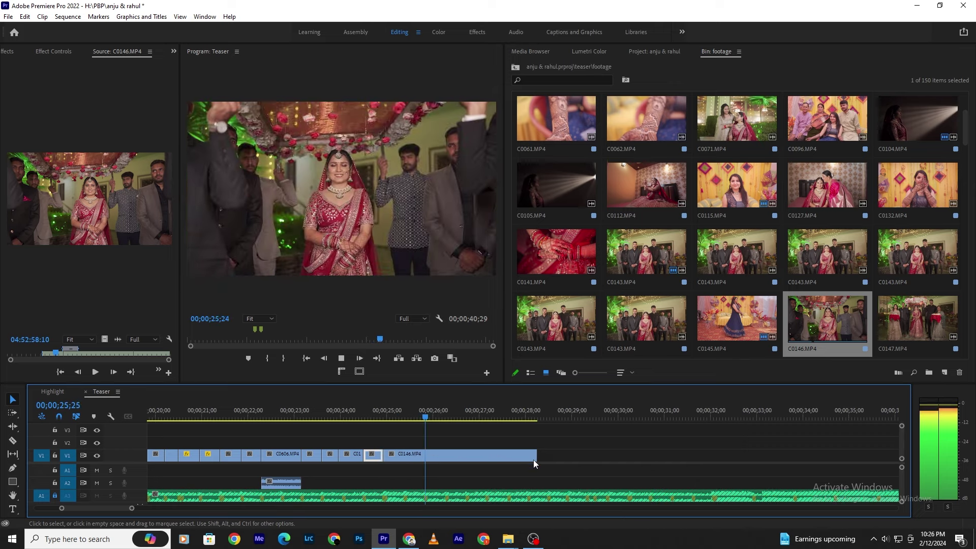
click(525, 460)
drag(536, 455, 428, 455)
key(equal)
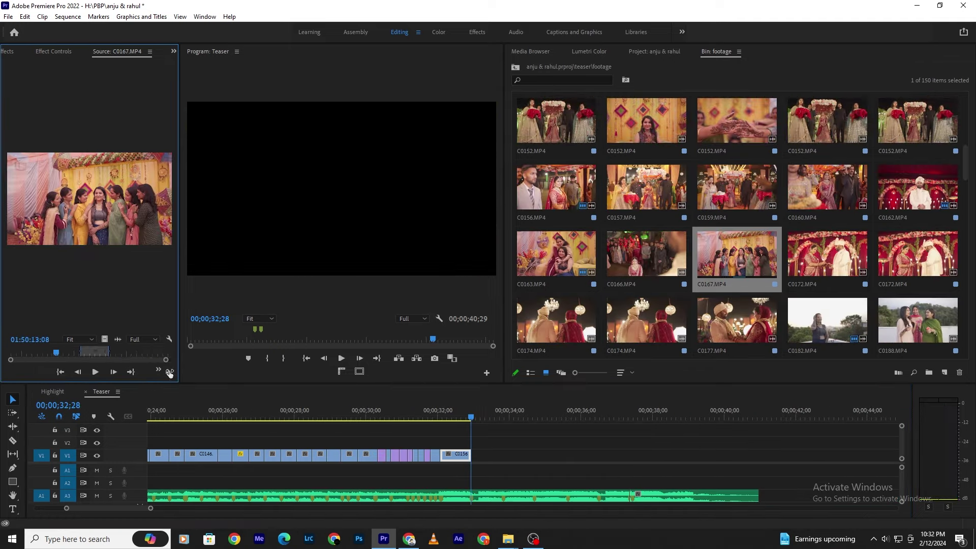
Step: Append a short clip and then C0174 to the end of V1
click(170, 373)
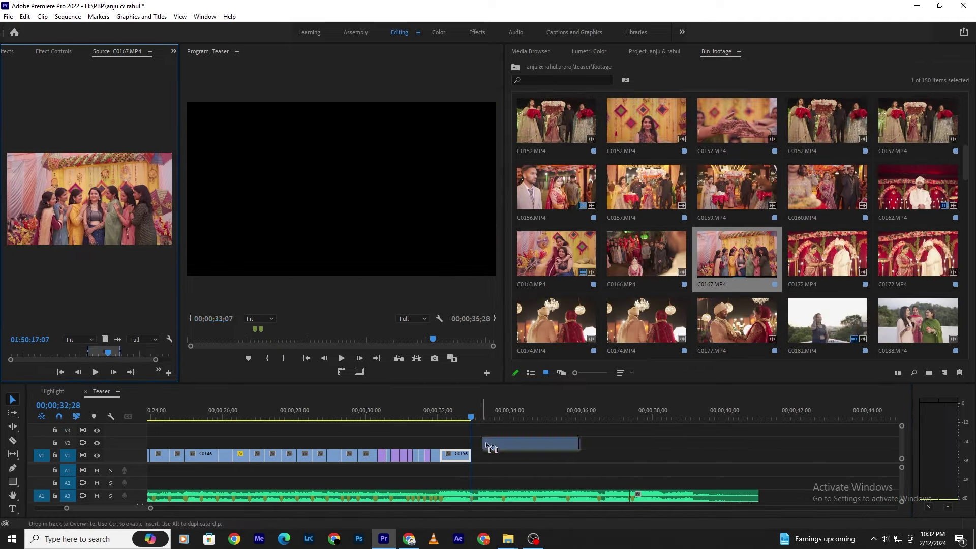
key(space)
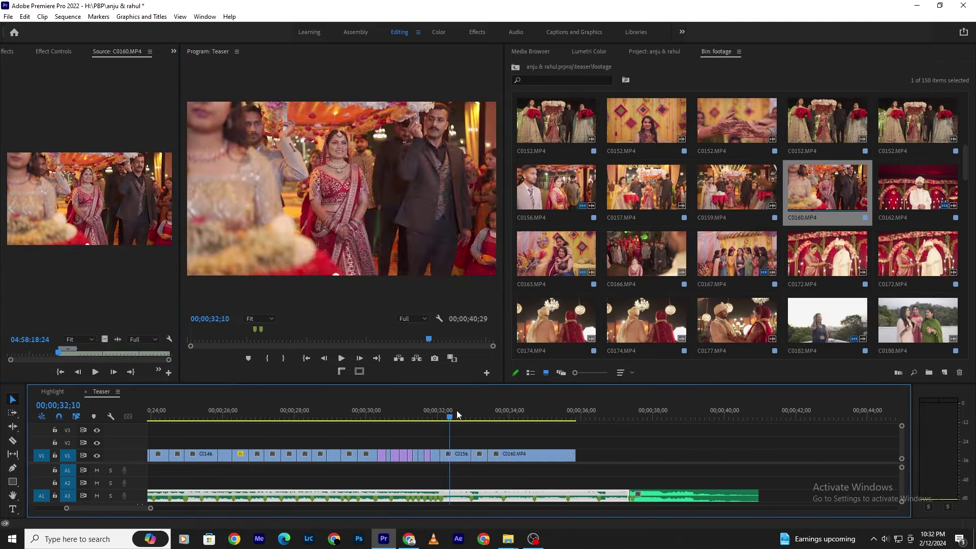
scroll(812, 195, down, 2)
double_click(556, 254)
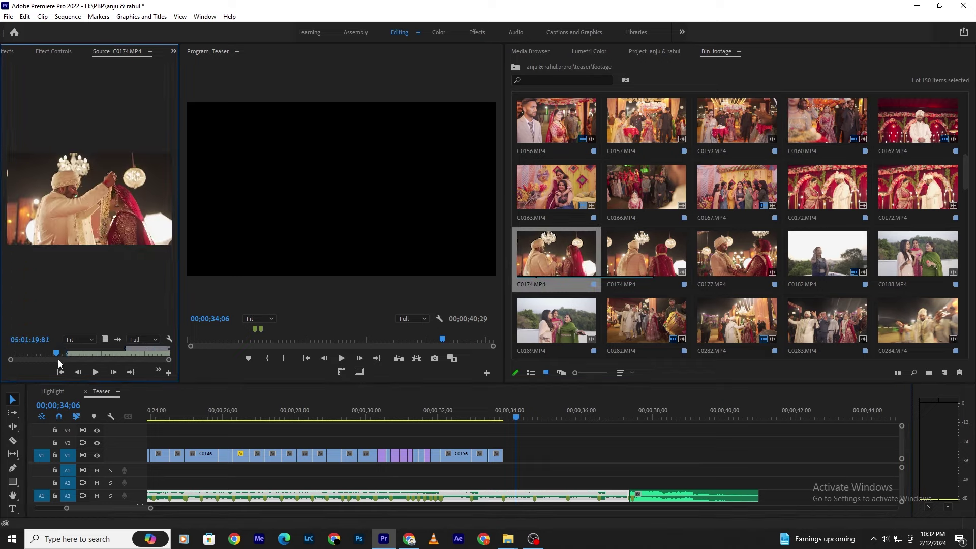
key(o)
key(.)
key(space)
Step: Shorten the first C0174 shot on V1 and append a second short C0174 piece
double_click(634, 268)
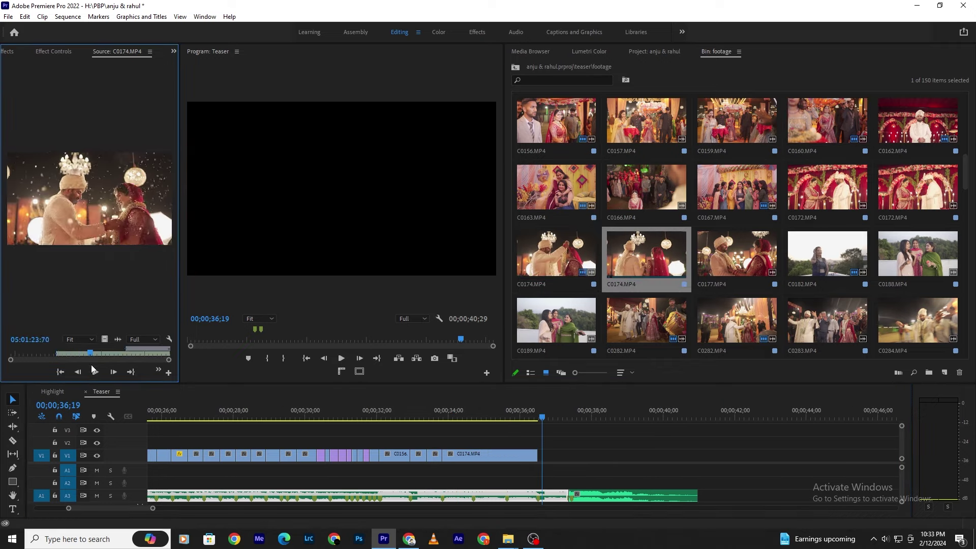
key(.)
drag(537, 455, 507, 455)
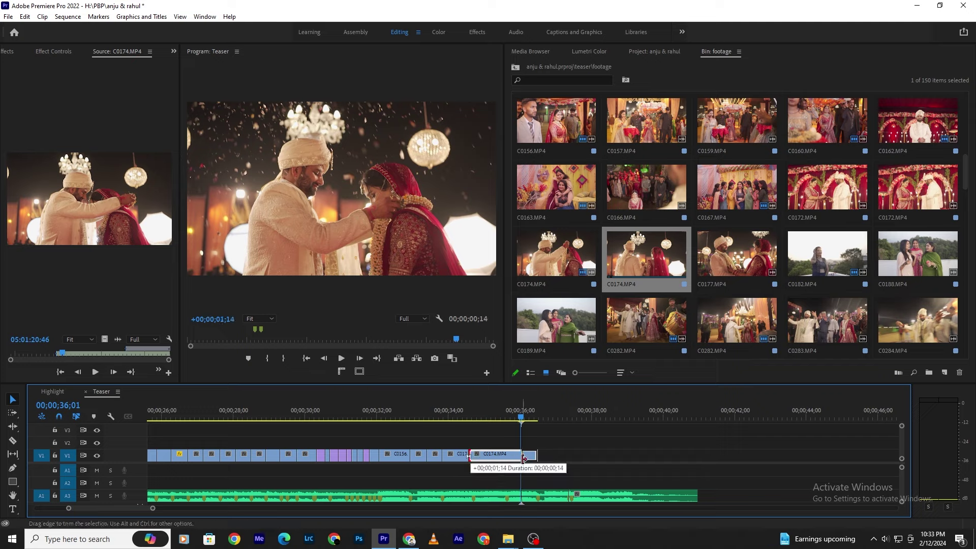
double_click(736, 254)
double_click(614, 263)
drag(88, 356, 101, 357)
key(.)
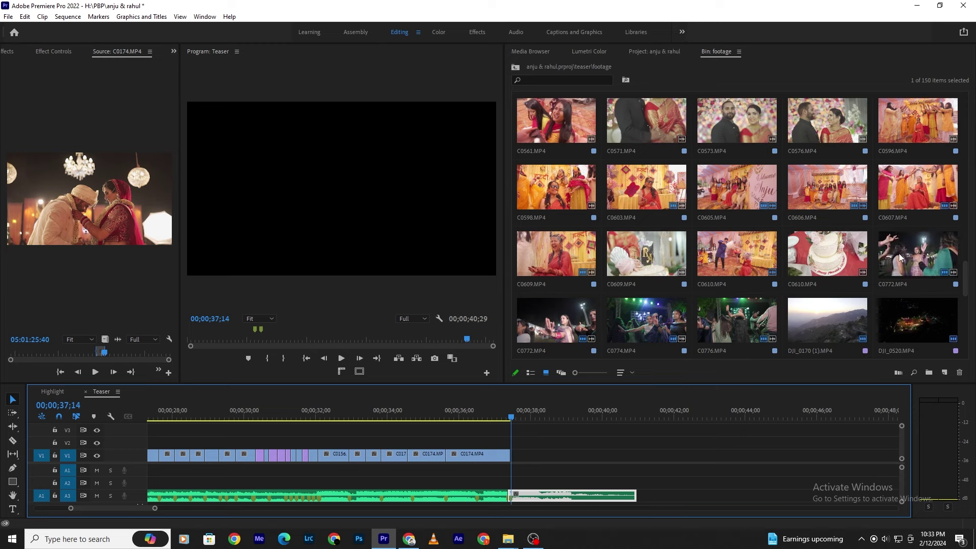
Step: Place C0610 after the C0174 clips and slide it left to close the gap
double_click(716, 248)
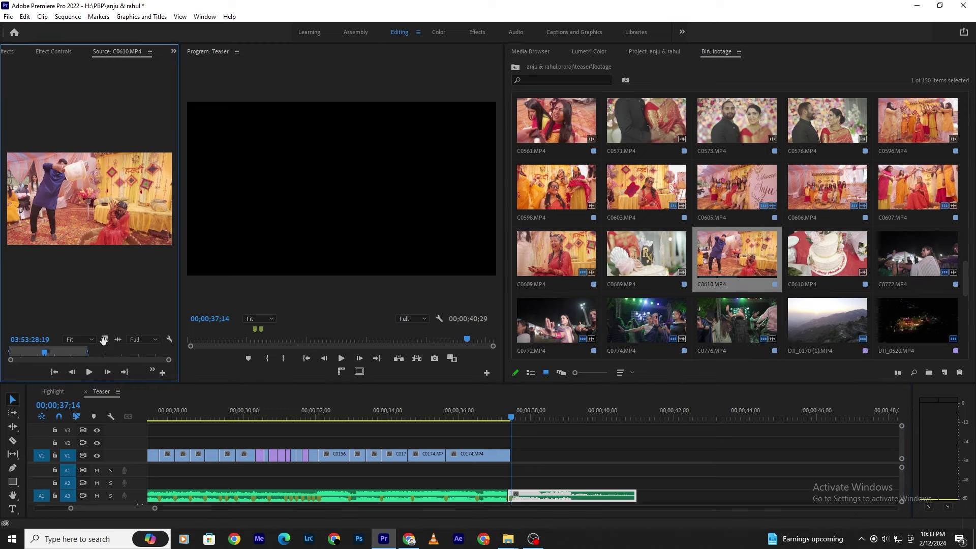
drag(491, 449, 538, 454)
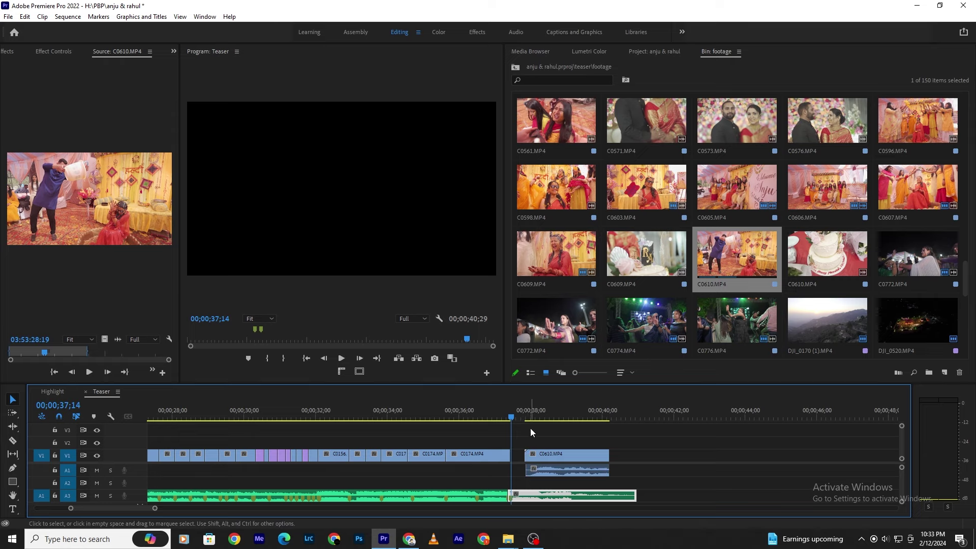
click(529, 414)
drag(529, 415, 525, 414)
drag(531, 453, 518, 454)
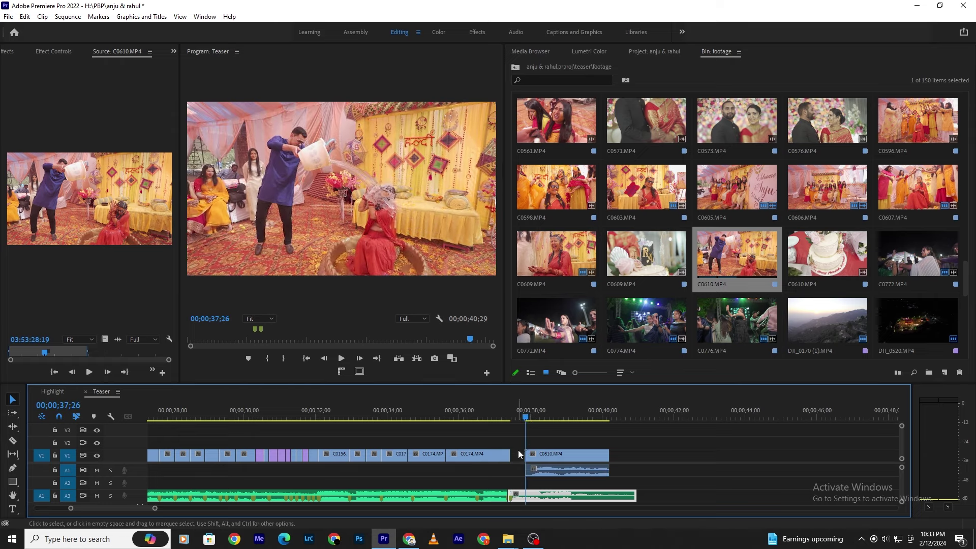
key(backslash)
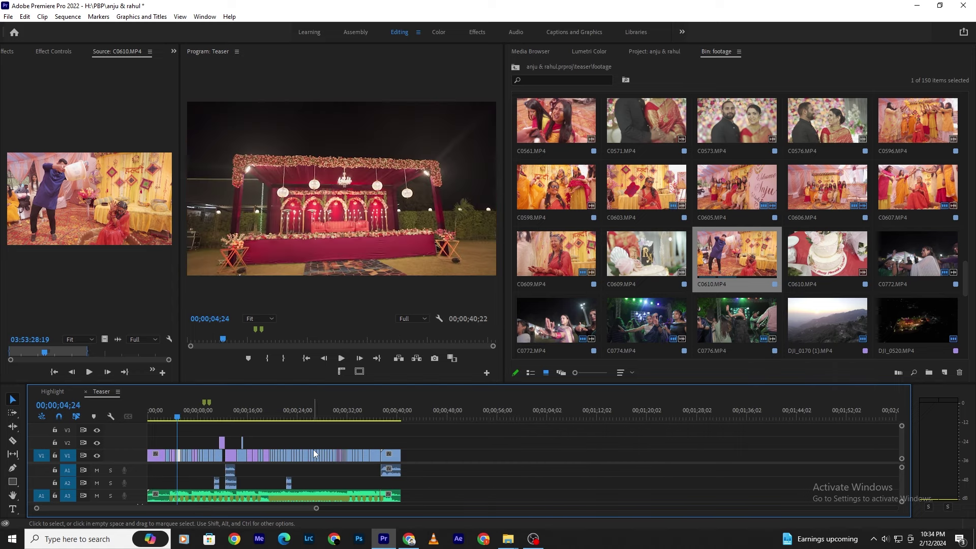